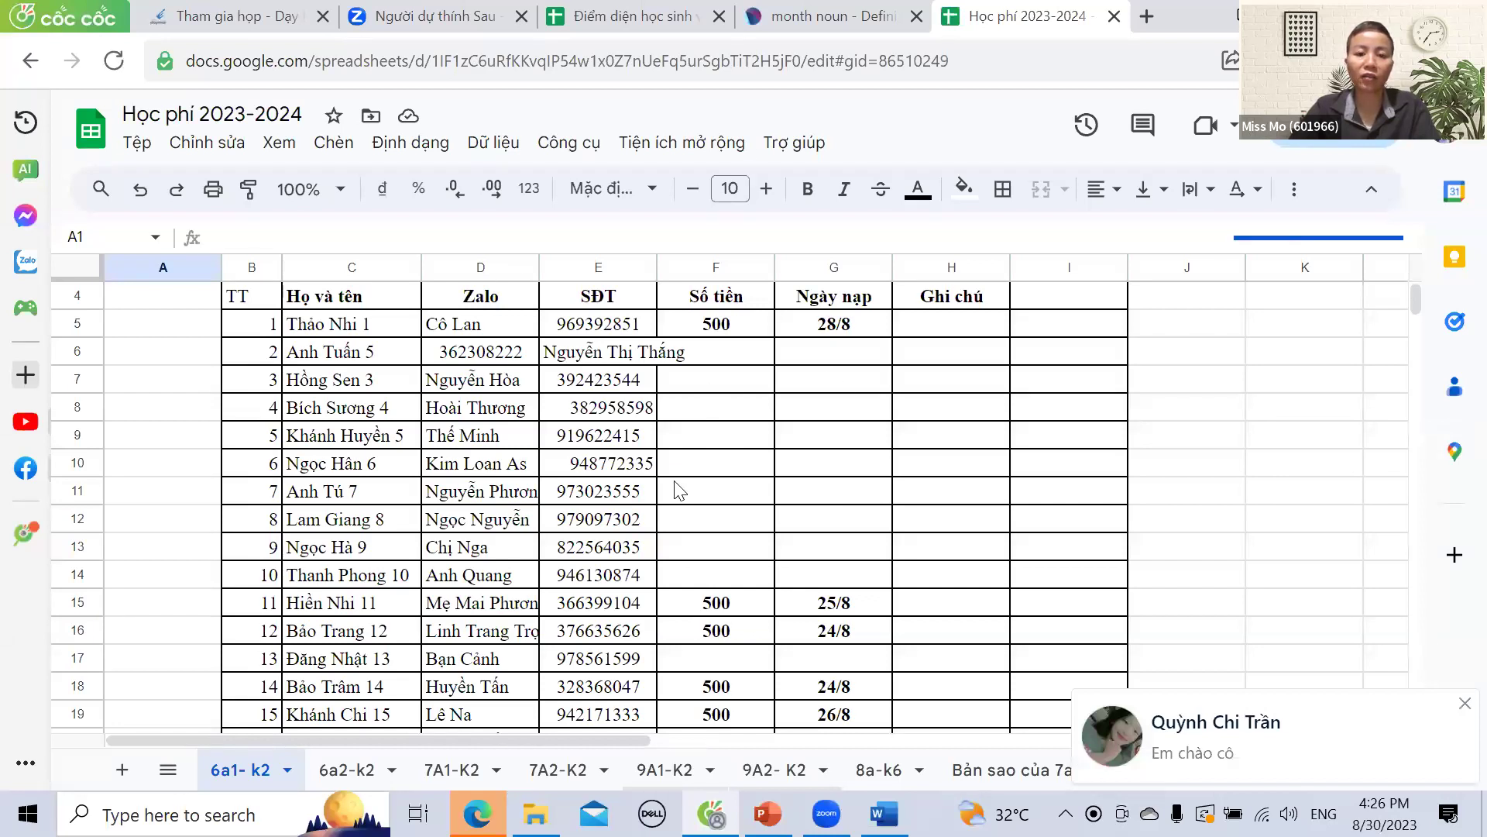
- Switch to the attendance and scores spreadsheet and merge the B7 header across Q5:R5 on the 6A1- khóa 2 sheet
{"action": "scroll", "coordinate": [689, 358], "scroll_direction": "down", "scroll_amount": 2}
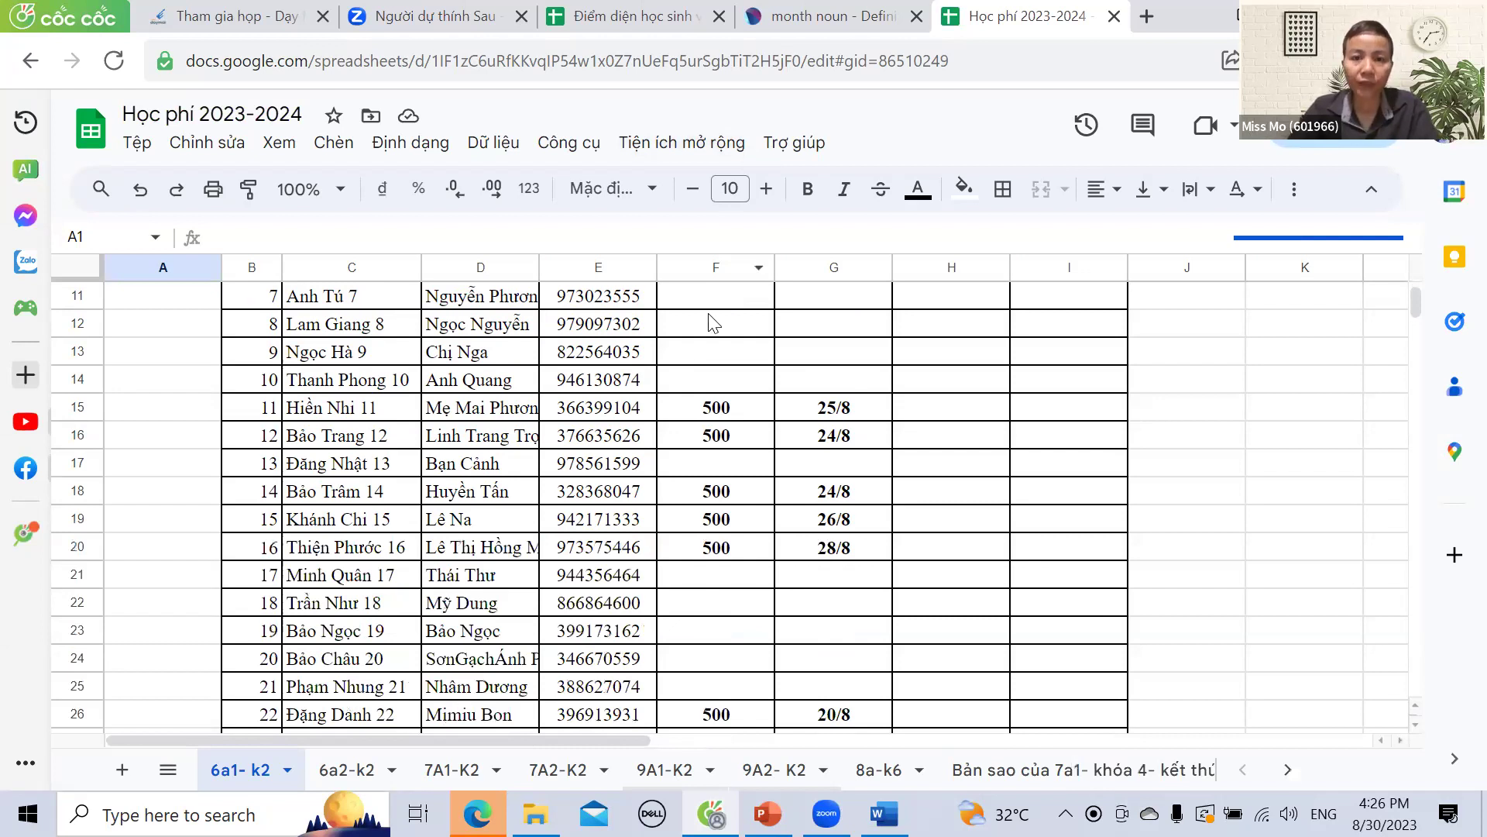
{"action": "left_click", "coordinate": [683, 31]}
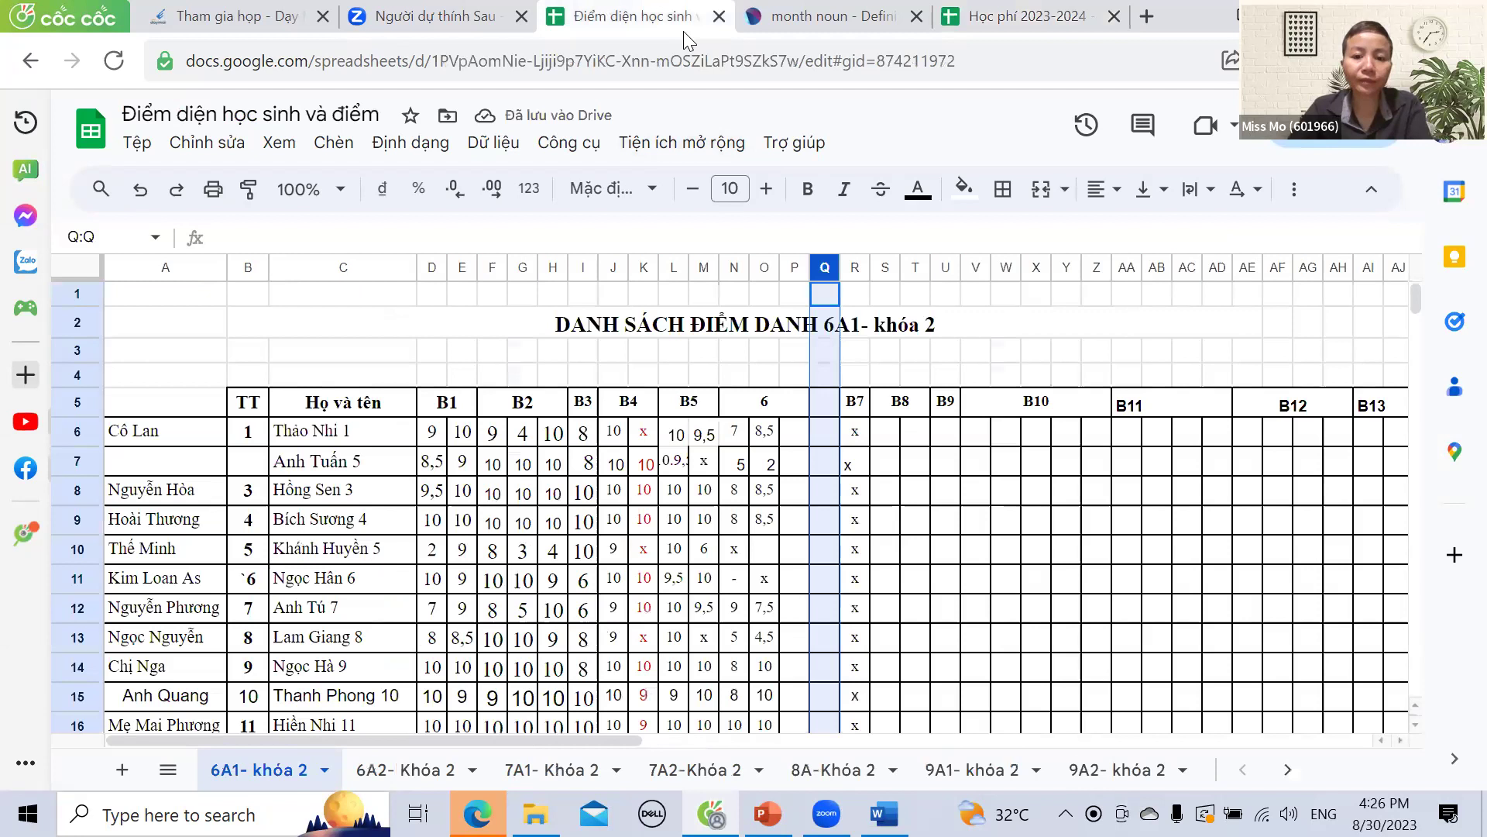
{"action": "left_click_drag", "start_coordinate": [825, 402], "coordinate": [855, 402]}
{"action": "left_click", "coordinate": [1042, 189]}
- Enter the B7 scores for the first two students: 8 and 9 in Q6:R6, 8 and 8 in Q7:R7
{"action": "left_click", "coordinate": [821, 445]}
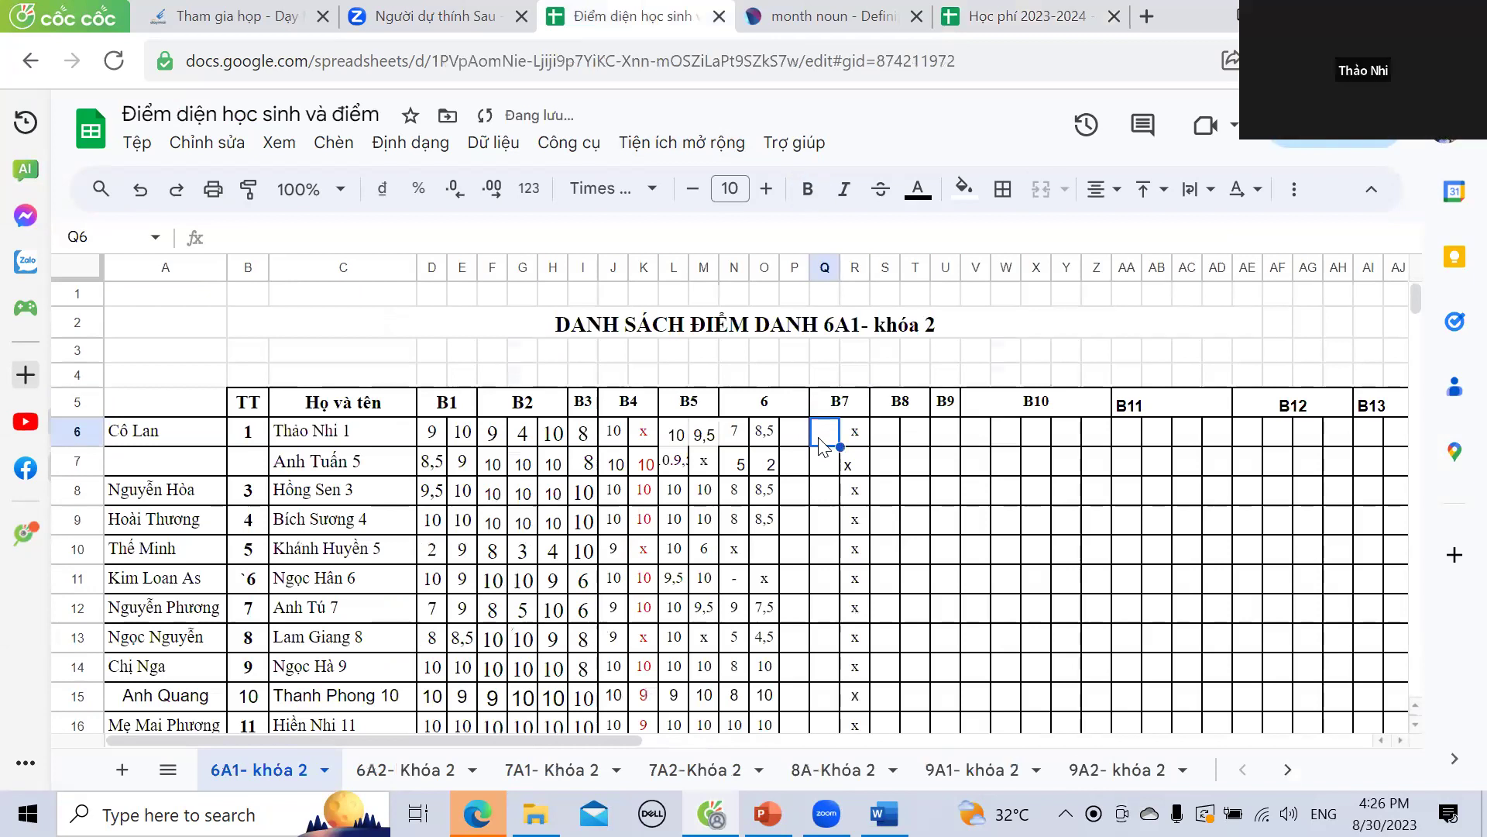
{"action": "type", "text": "8"}
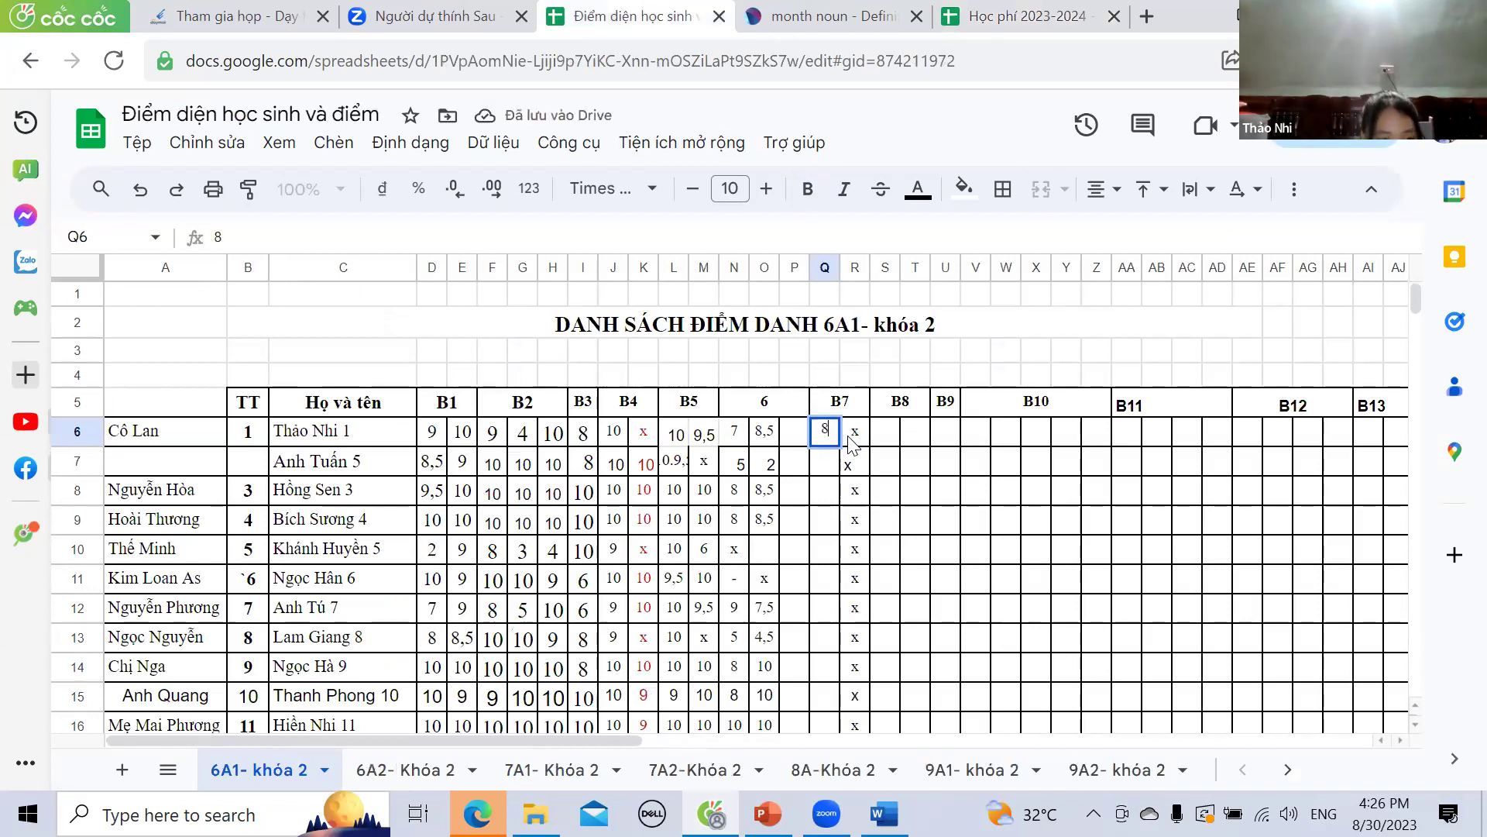
{"action": "key", "text": "Tab"}
{"action": "type", "text": "9"}
{"action": "left_click", "coordinate": [823, 469]}
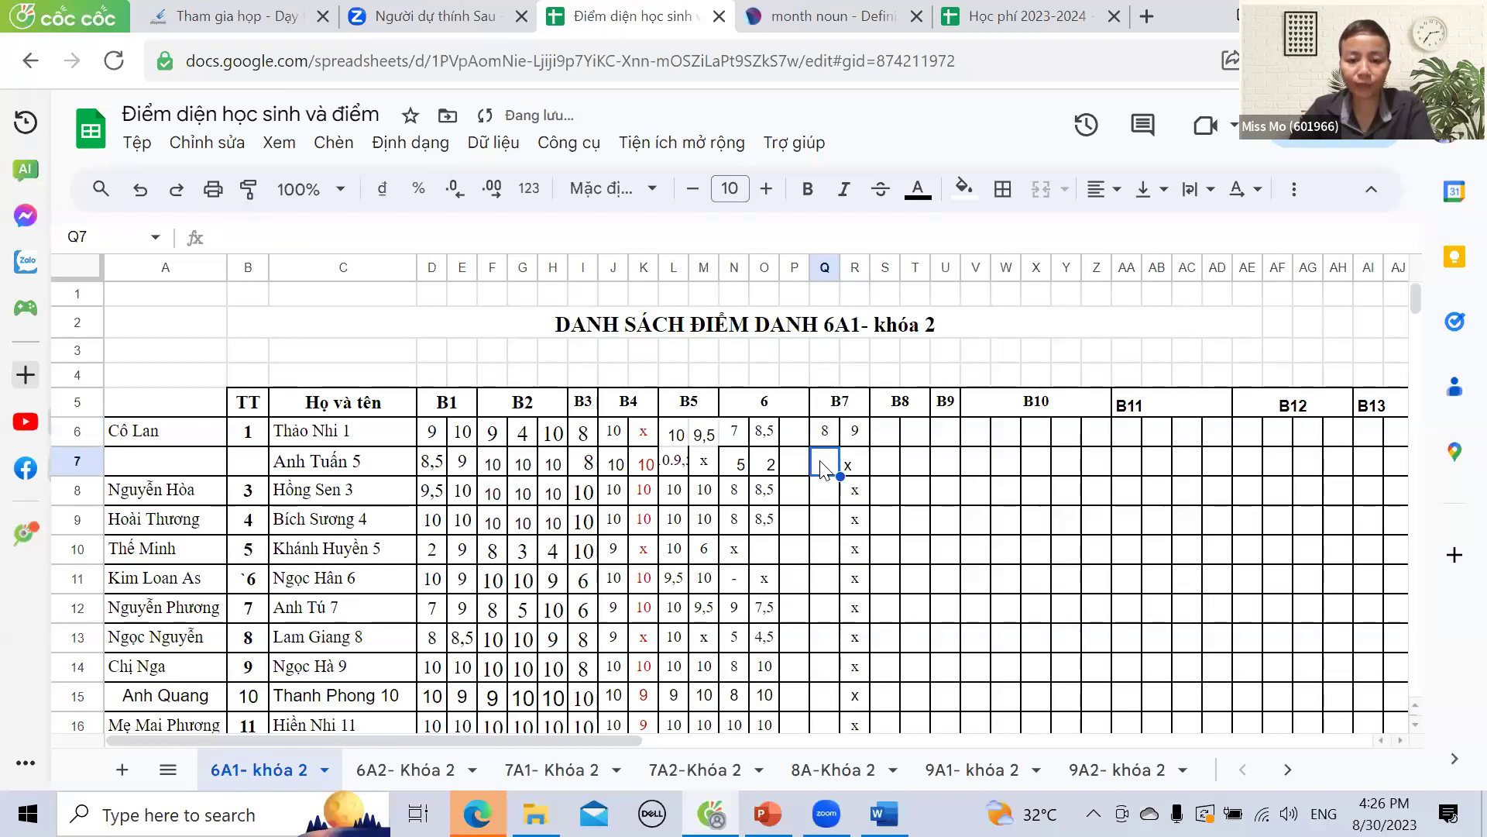
{"action": "type", "text": "8"}
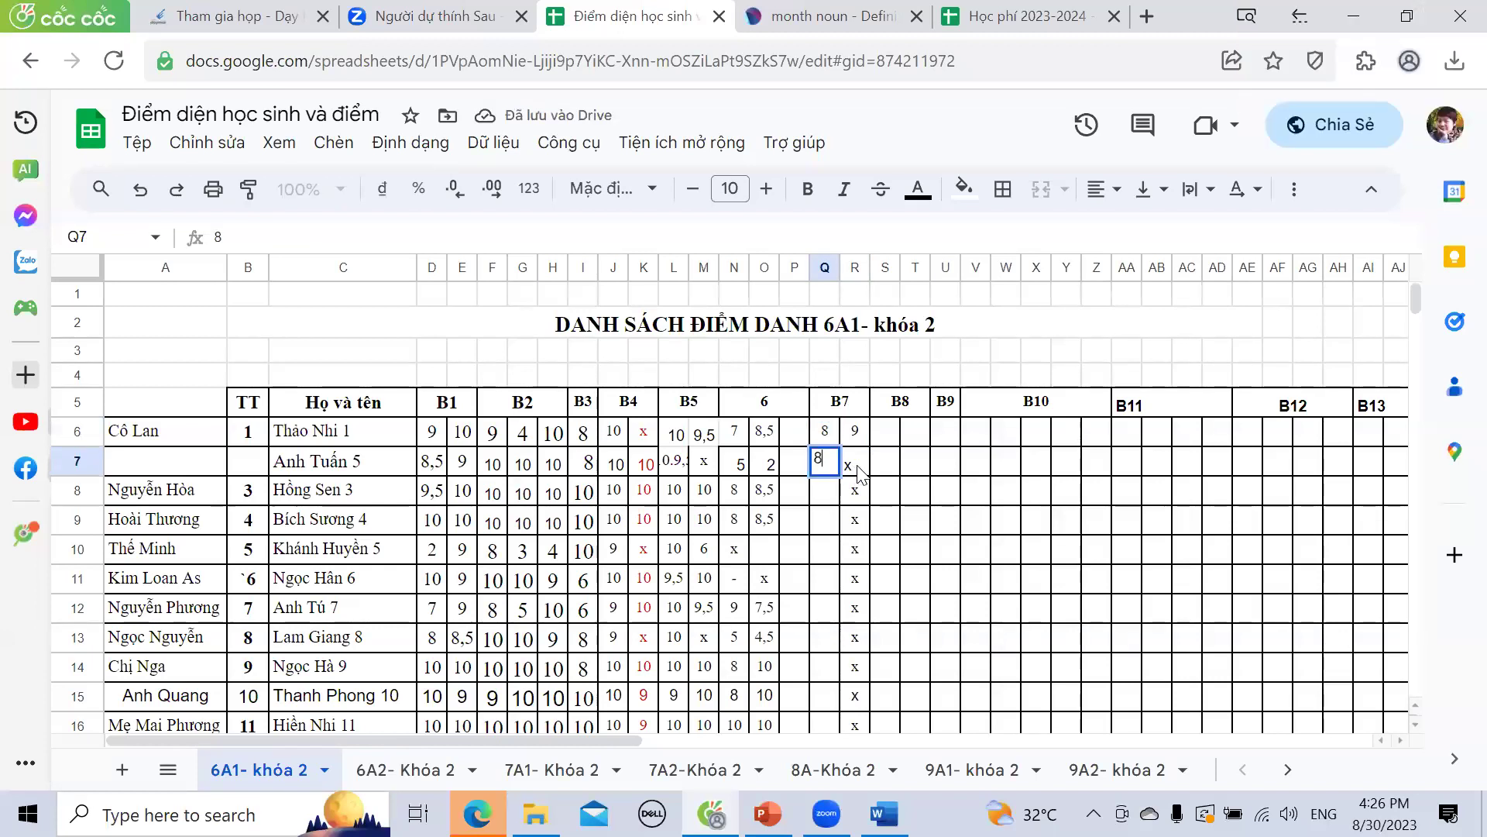
{"action": "key", "text": "Tab"}
{"action": "type", "text": "8"}
- Enter B7 scores of 10 and 10 for the students in rows 8 and 9
{"action": "left_click", "coordinate": [829, 500]}
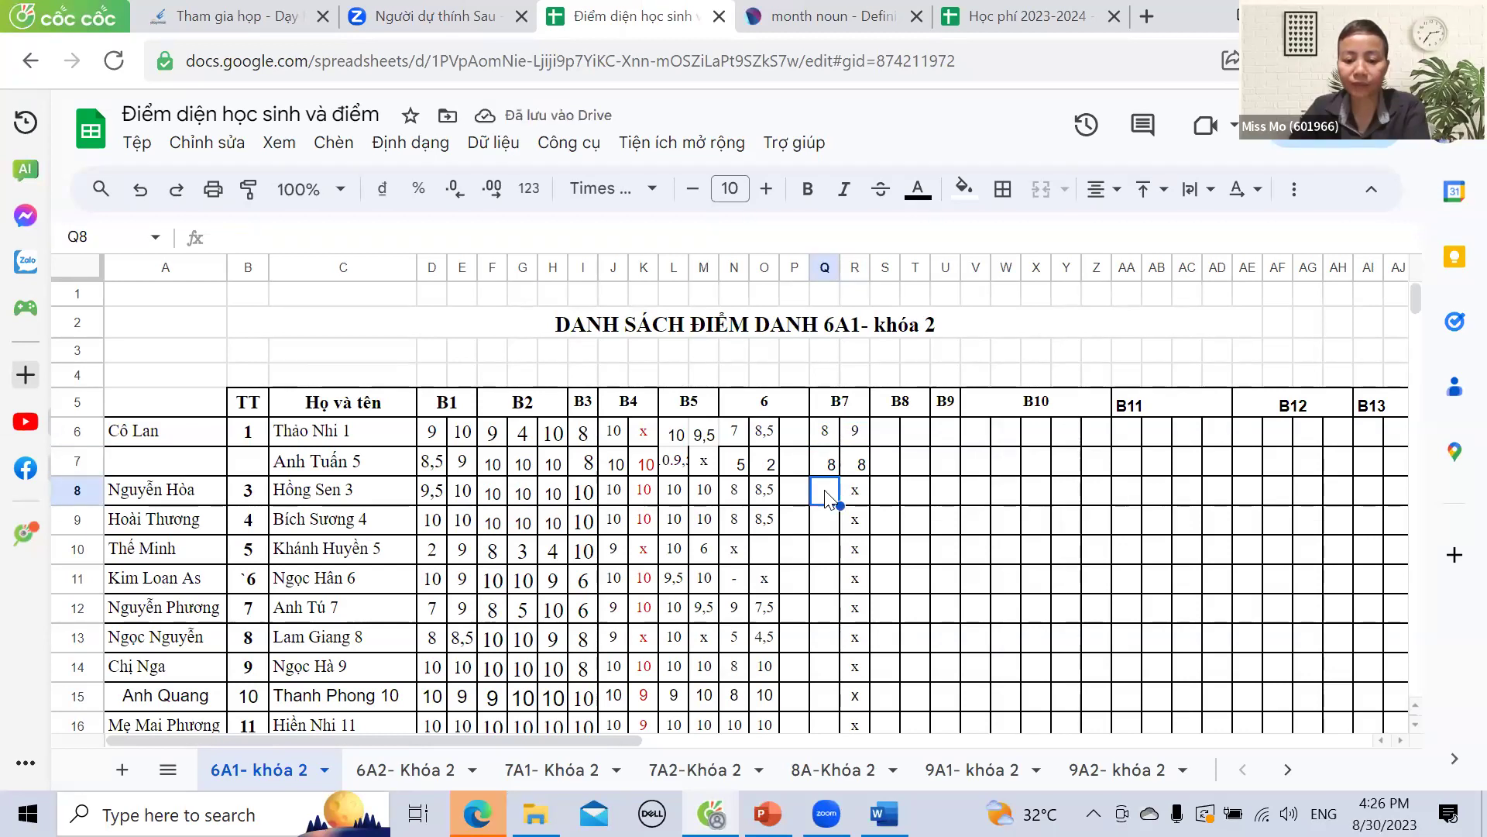
{"action": "type", "text": "10"}
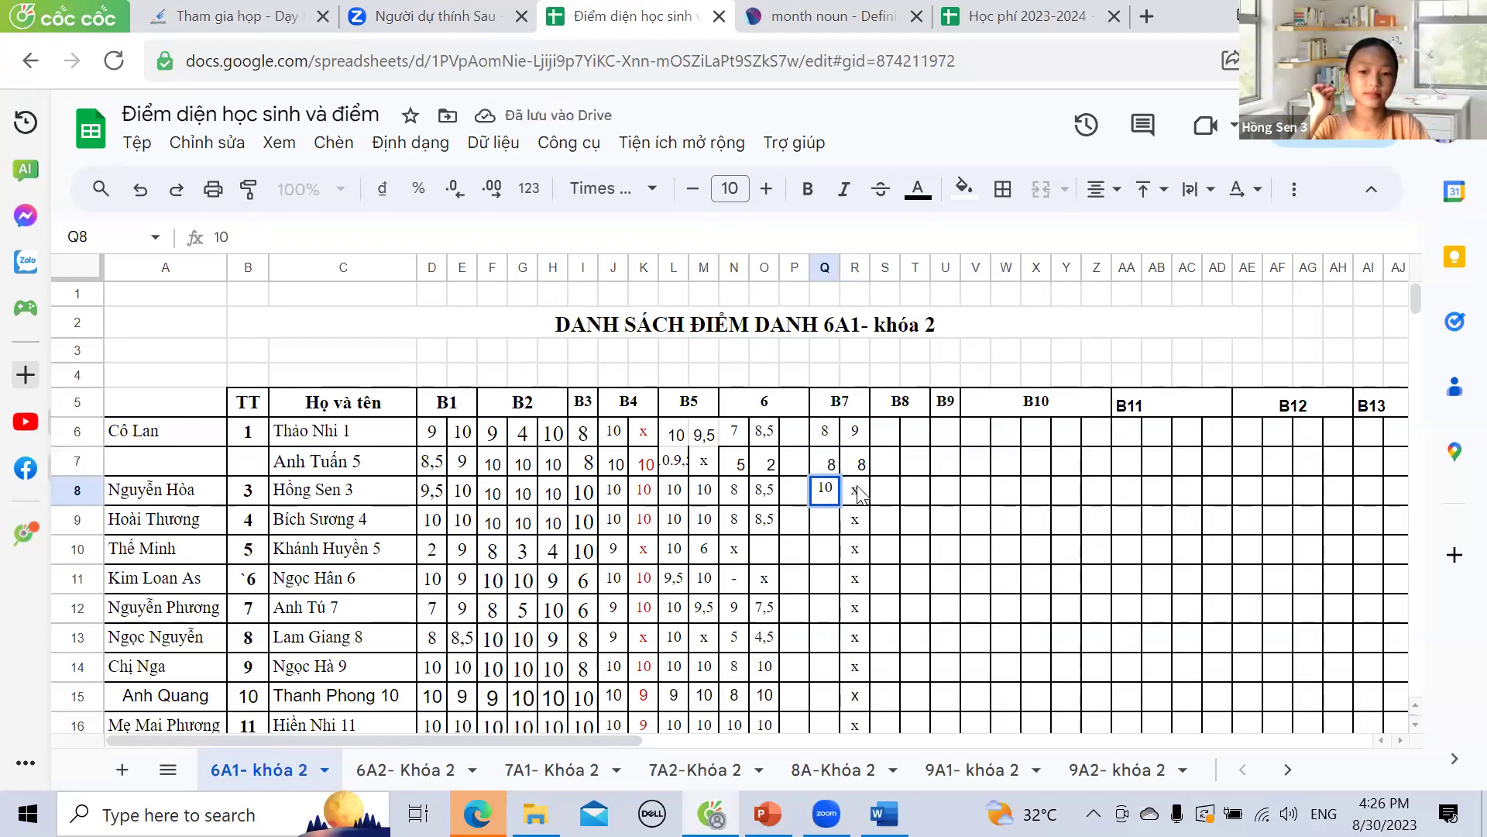
{"action": "key", "text": "Tab"}
{"action": "type", "text": "10"}
{"action": "left_click", "coordinate": [830, 520]}
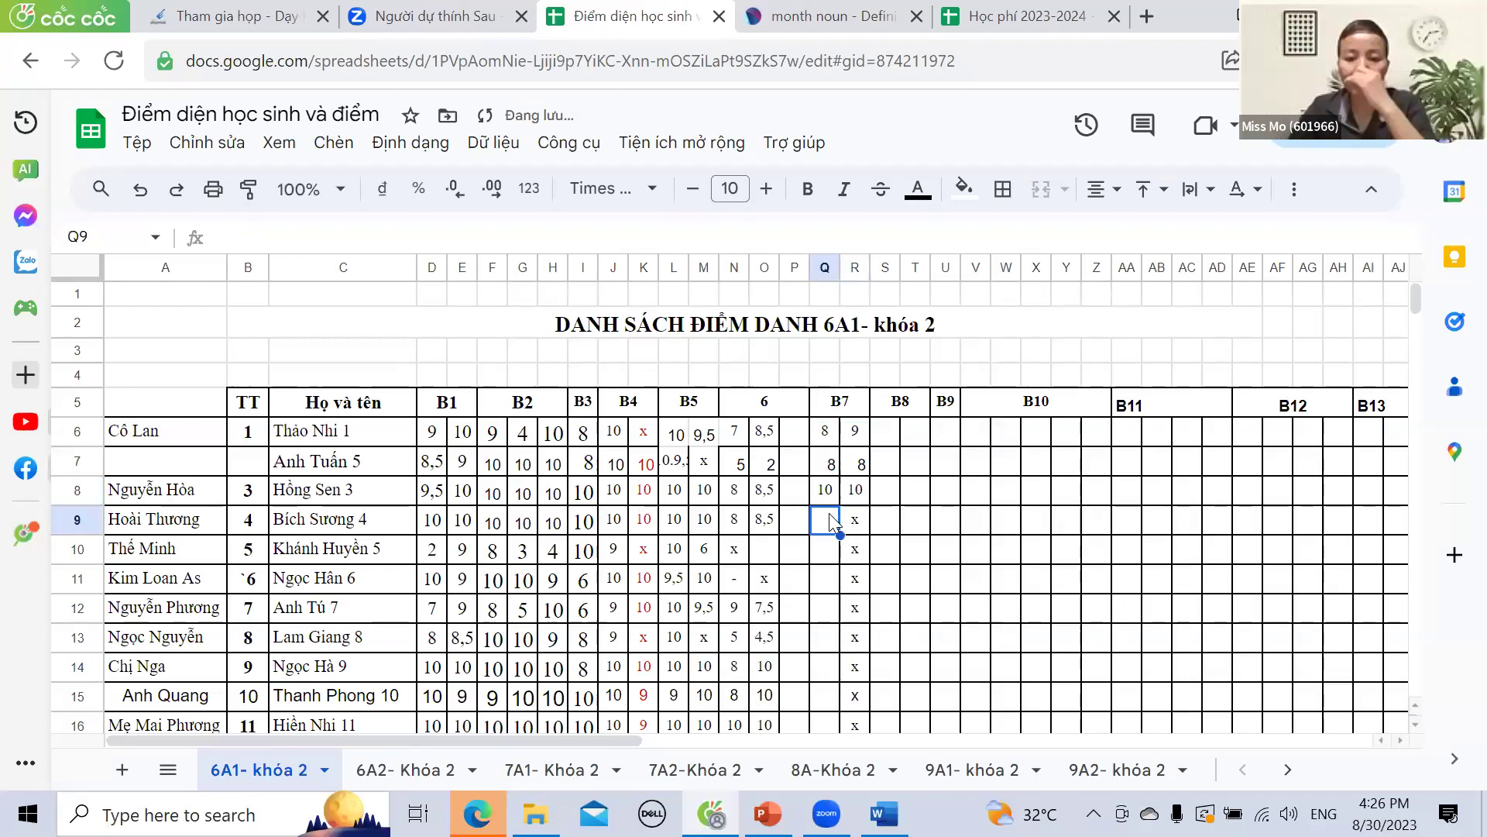
{"action": "scroll", "coordinate": [833, 523], "scroll_direction": "down", "scroll_amount": 1}
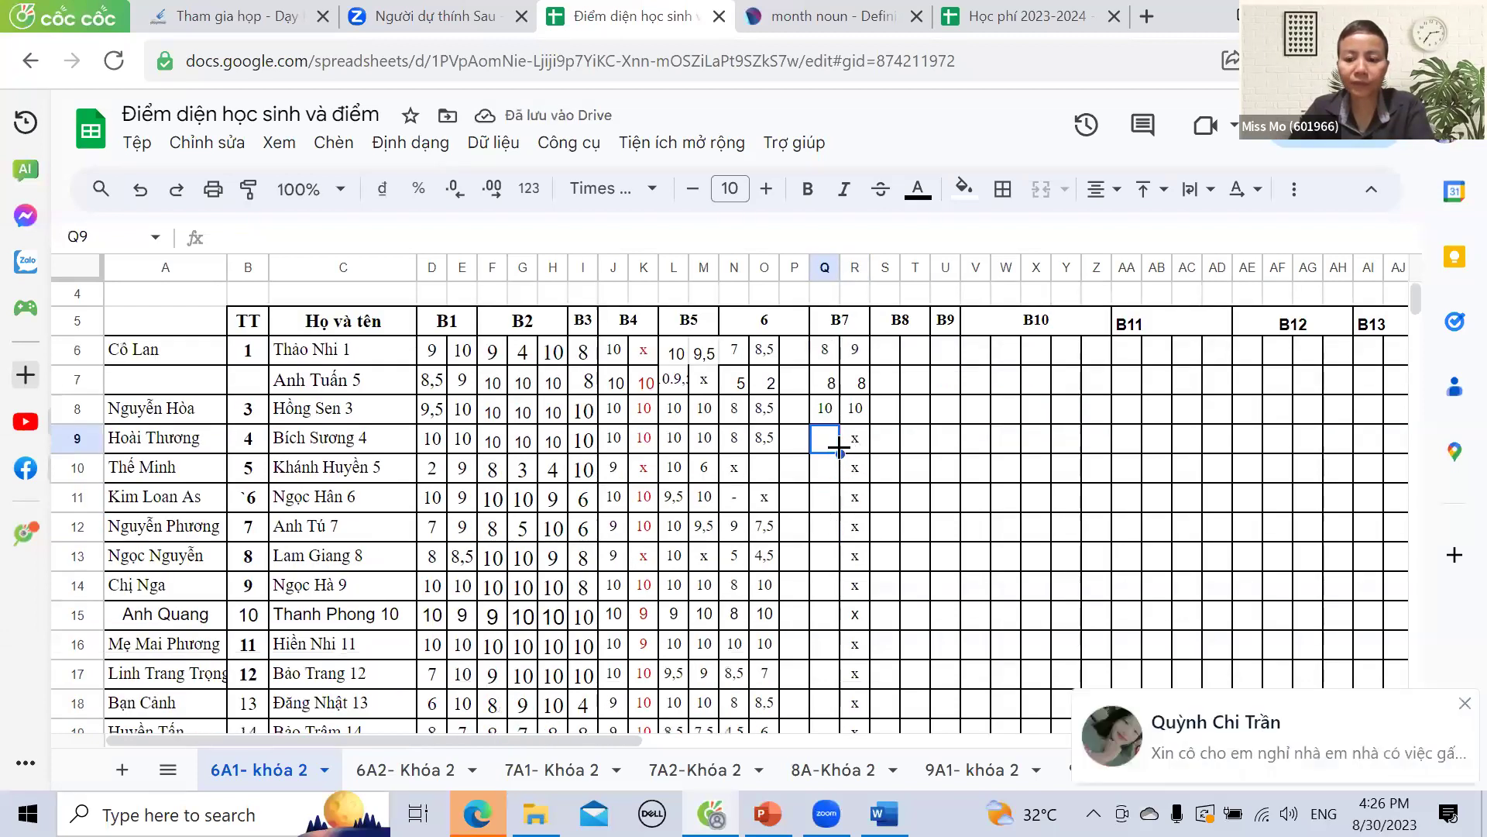
{"action": "type", "text": "10"}
{"action": "key", "text": "Tab"}
{"action": "type", "text": "10"}
- Enter B7 scores of 6 and 9,5 in Q10:R10 and a first score of 10 in Q11
{"action": "left_click", "coordinate": [827, 468]}
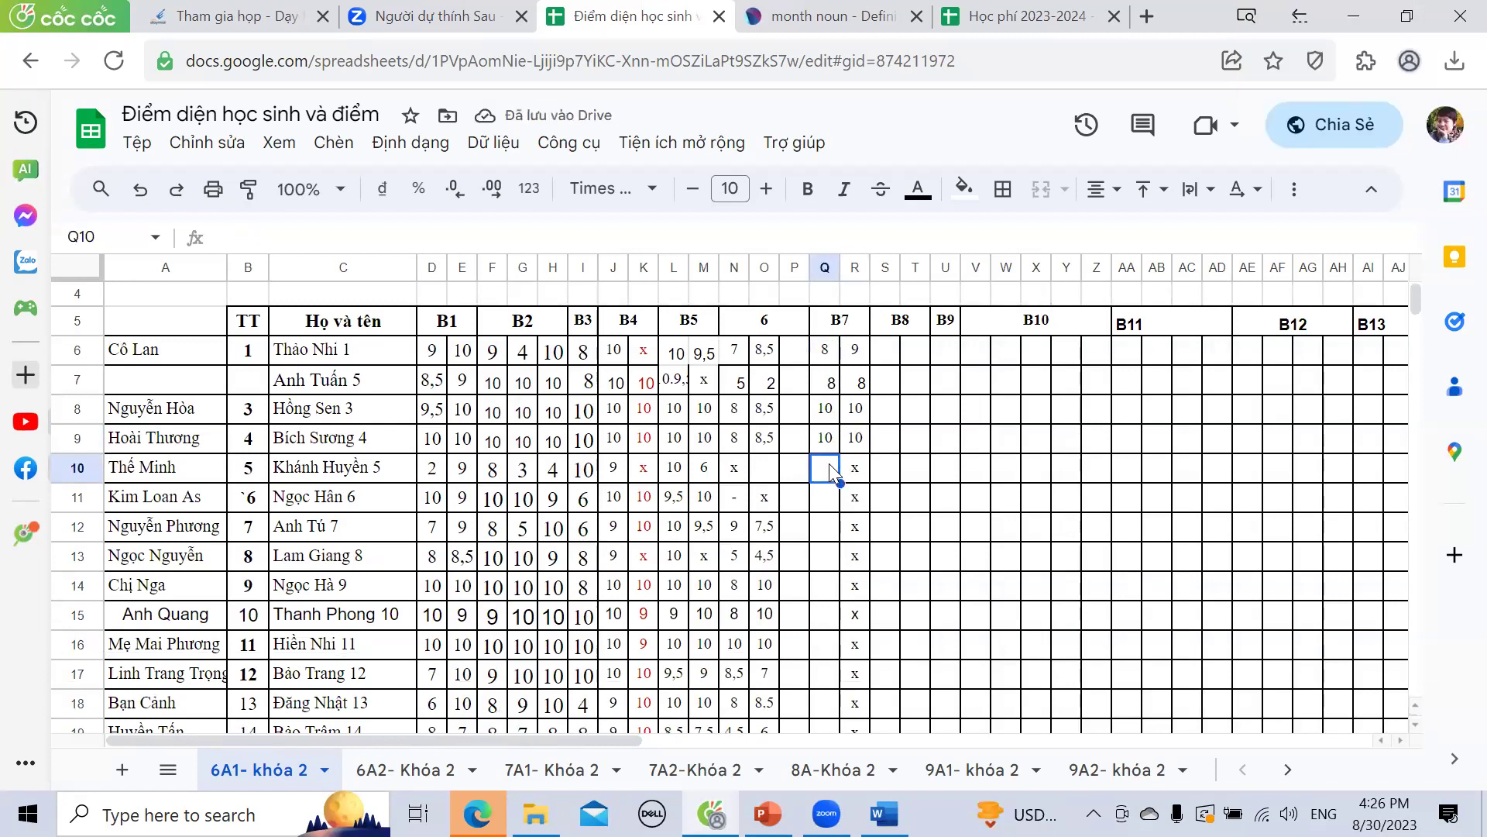
{"action": "type", "text": "6"}
{"action": "left_click", "coordinate": [860, 469]}
{"action": "type", "text": "9"}
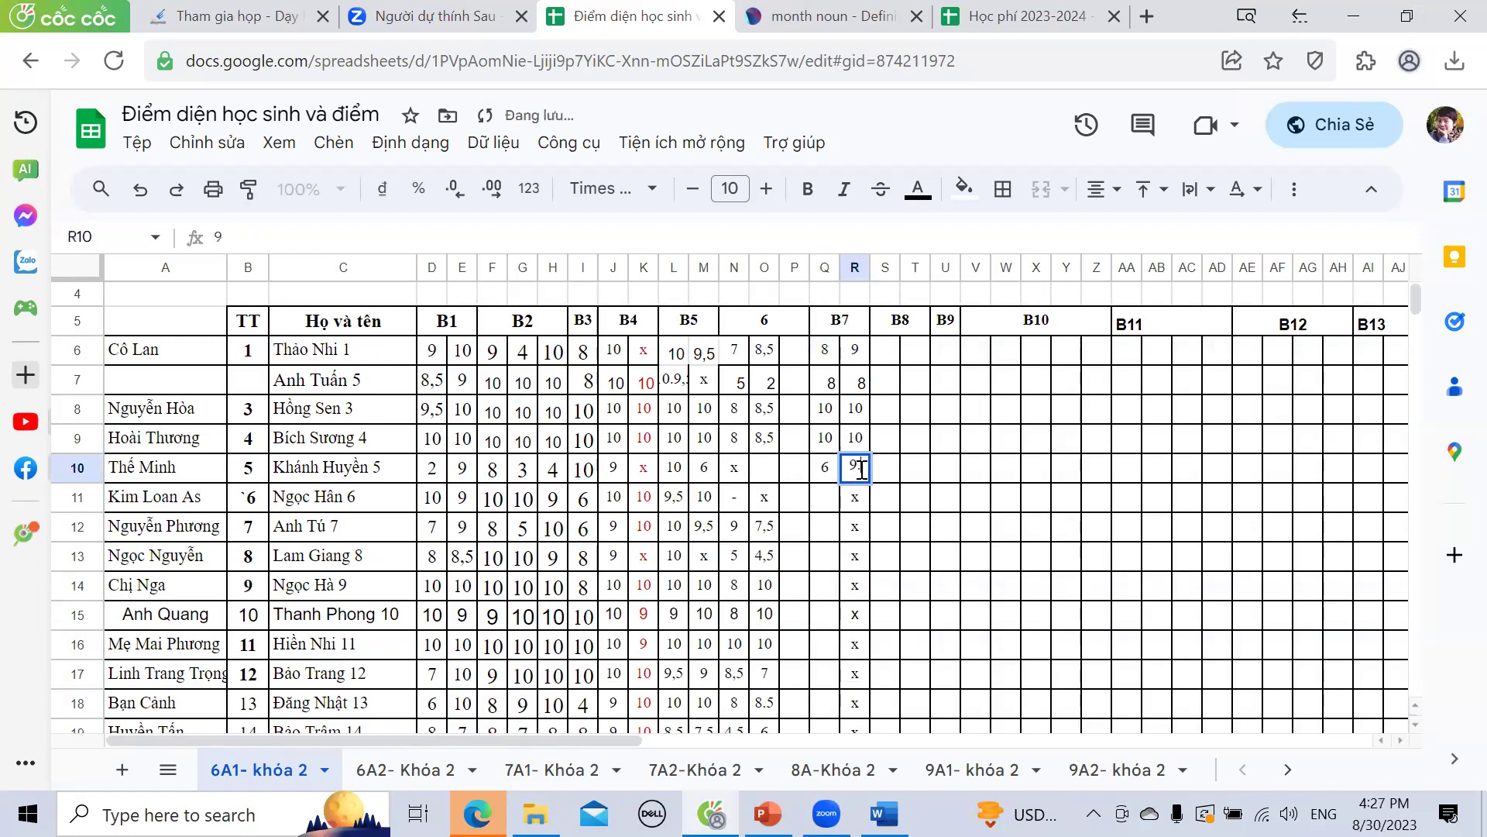
{"action": "type", "text": ",5"}
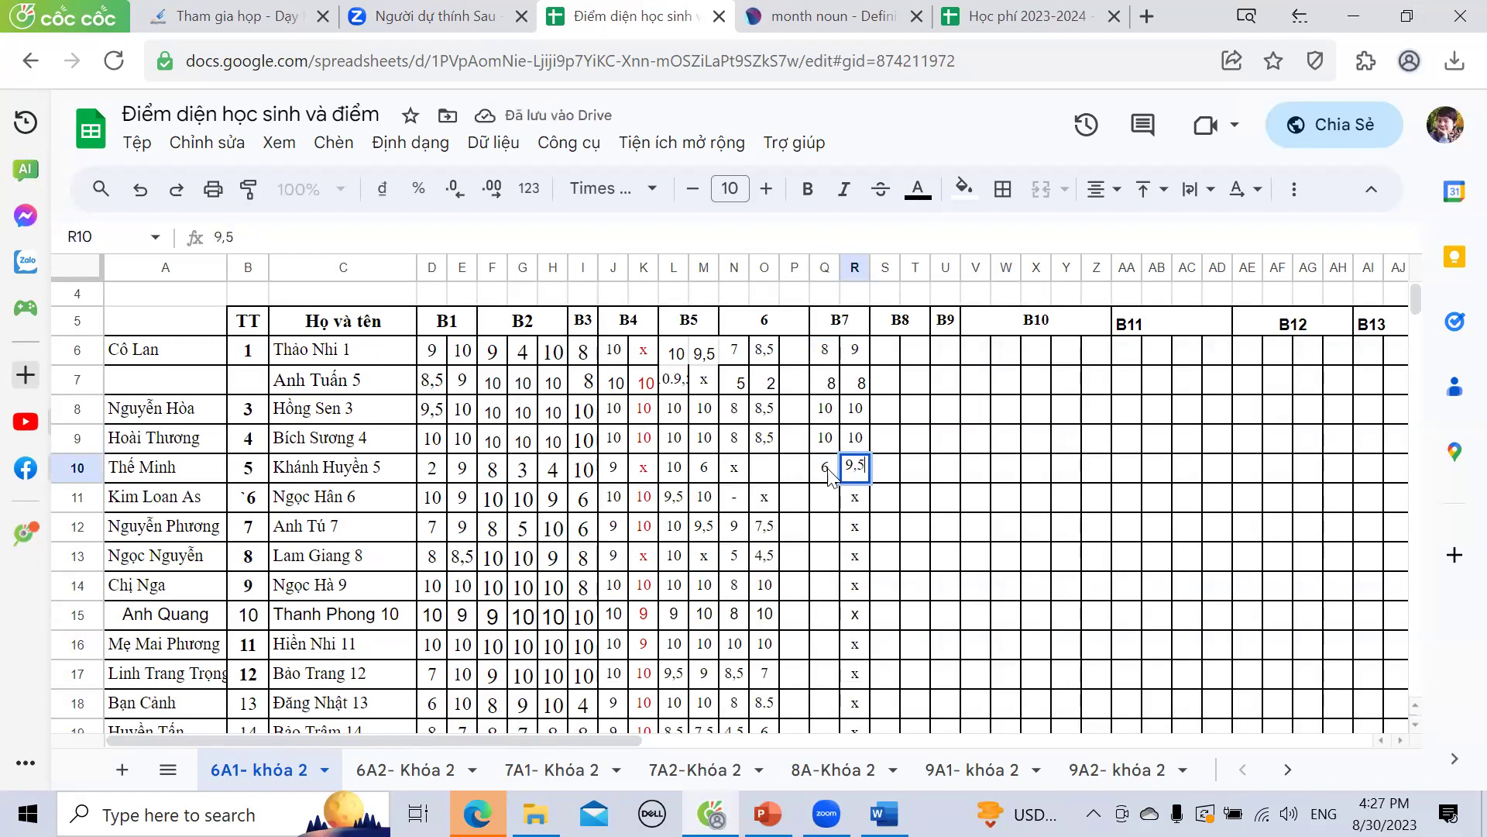
{"action": "left_click", "coordinate": [827, 505]}
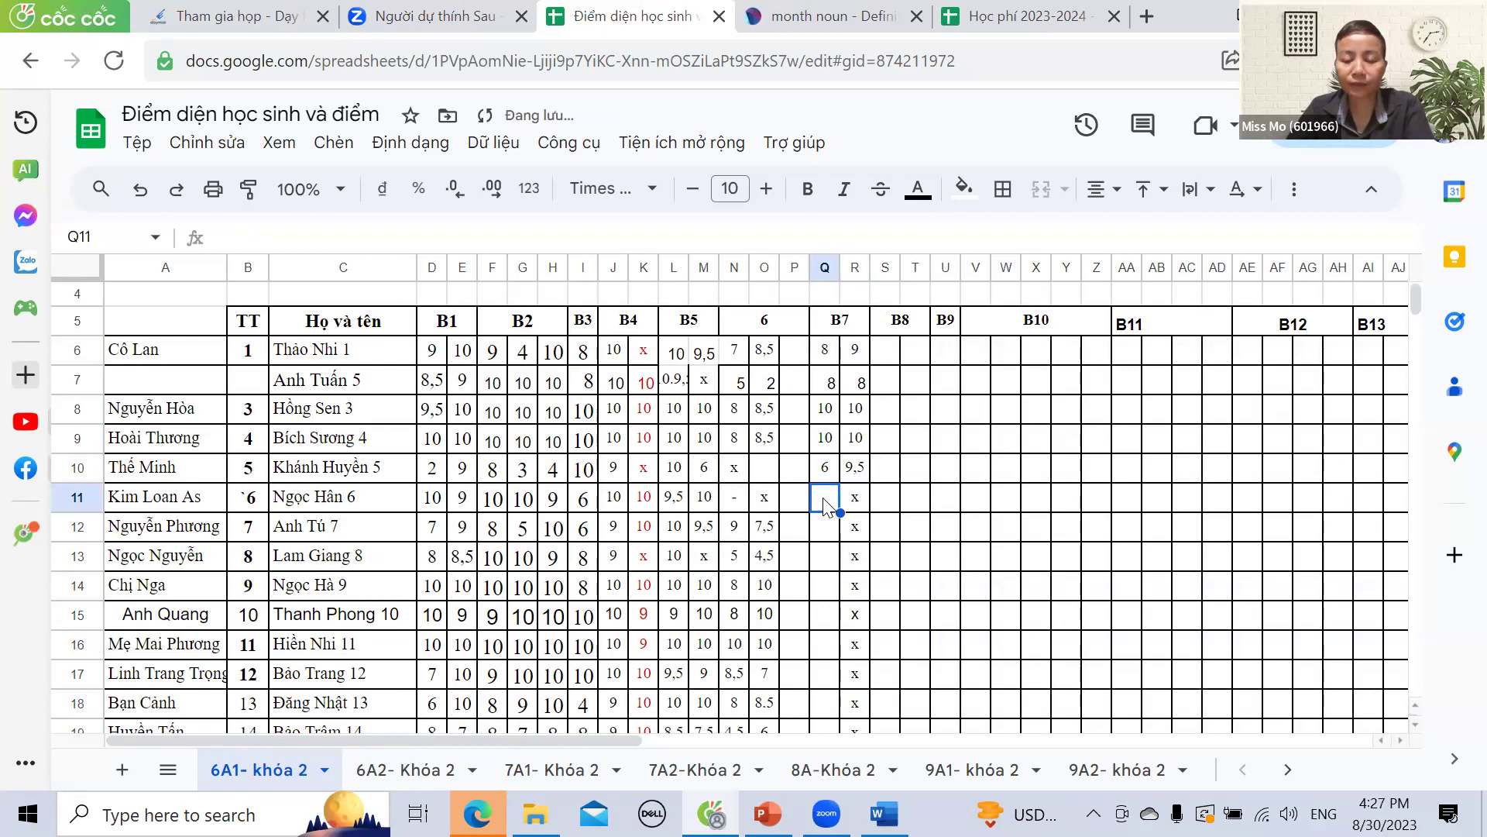
{"action": "type", "text": "10"}
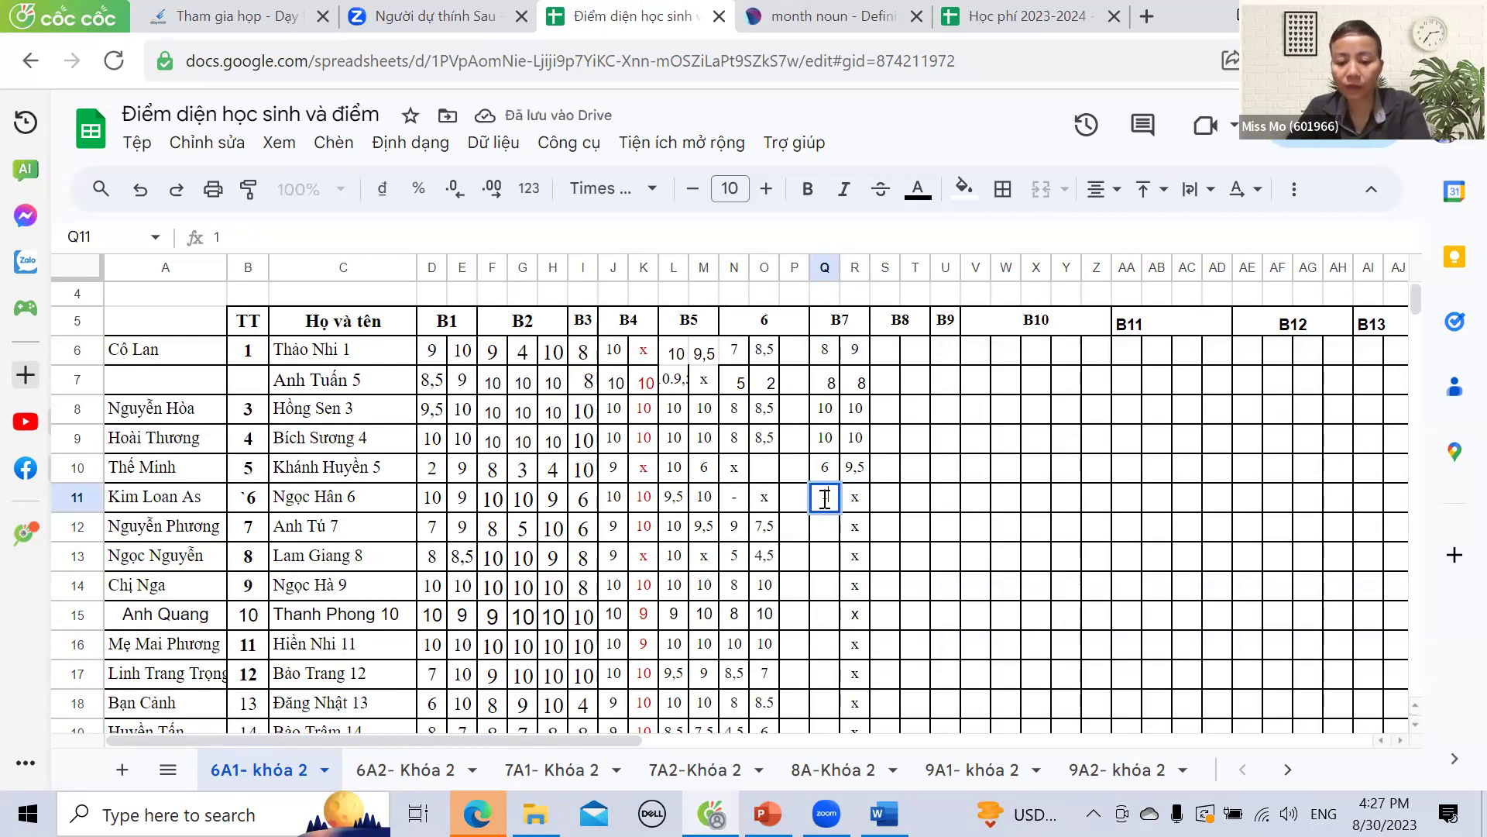
{"action": "left_click", "coordinate": [857, 505]}
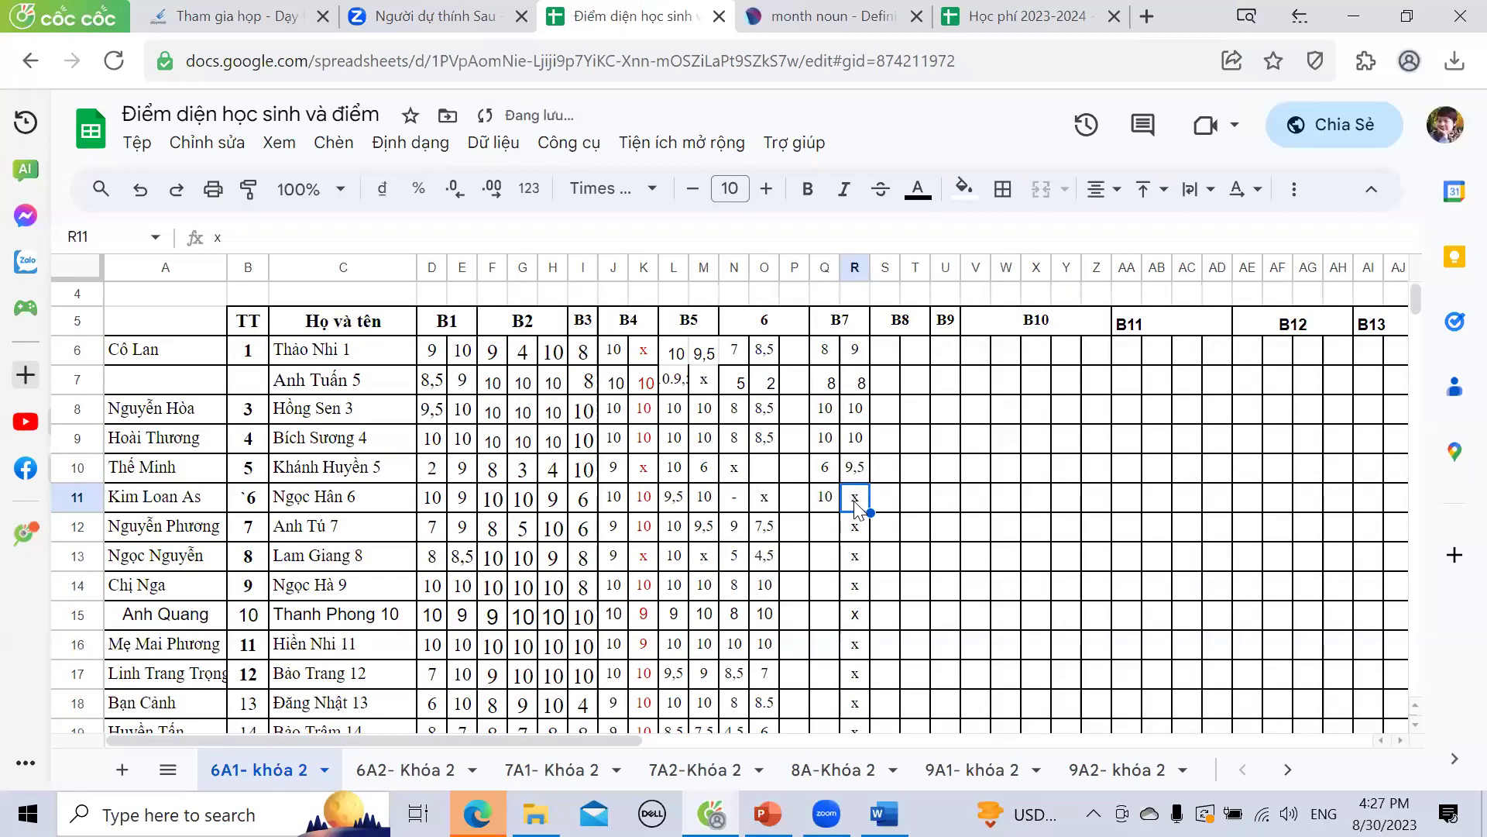
{"action": "left_click", "coordinate": [826, 539]}
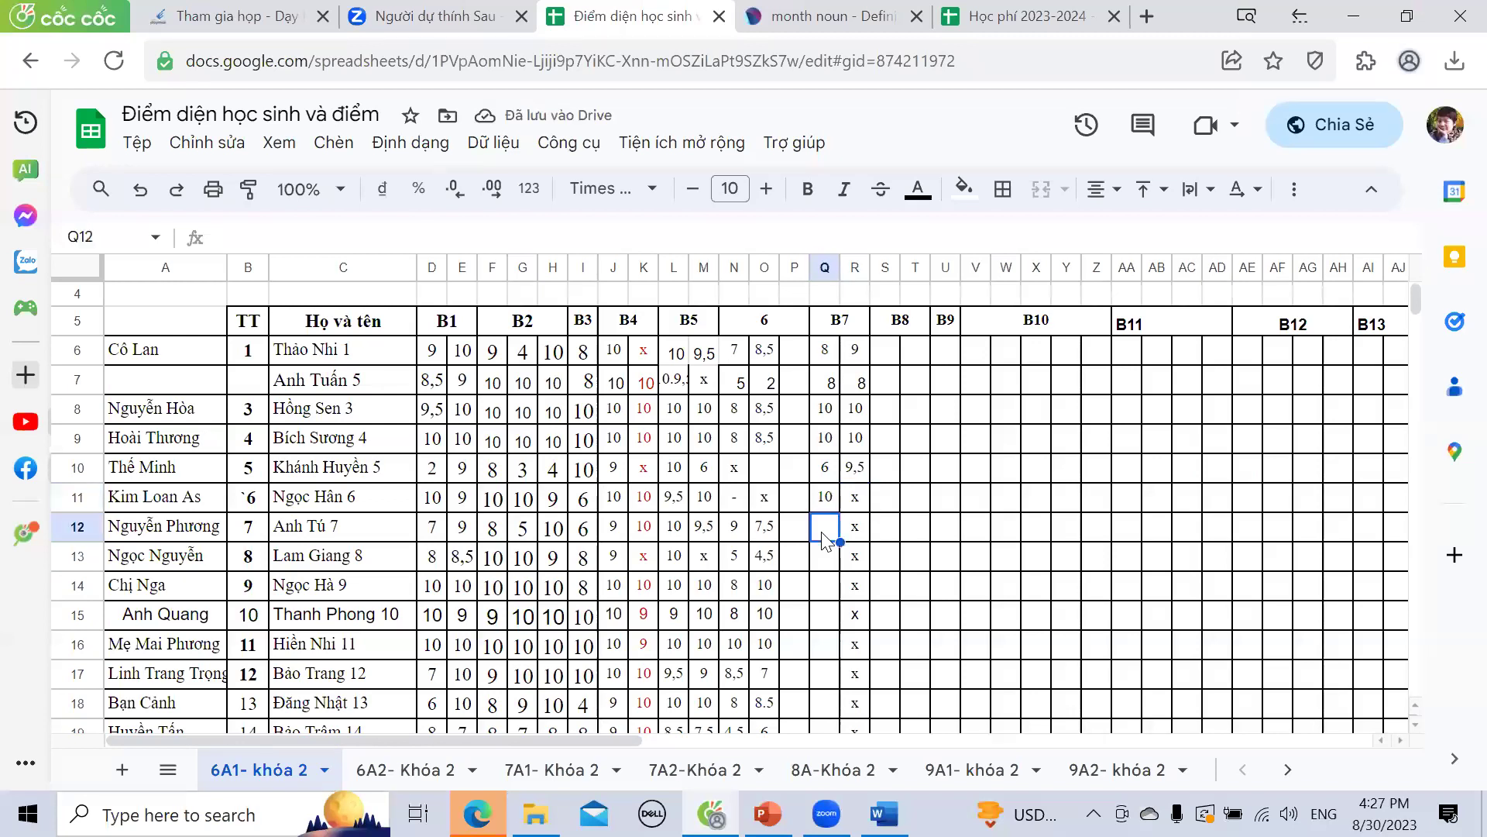
- Replace the x in O11 with a dash for the student's second lesson 6 score
{"action": "left_click", "coordinate": [765, 503]}
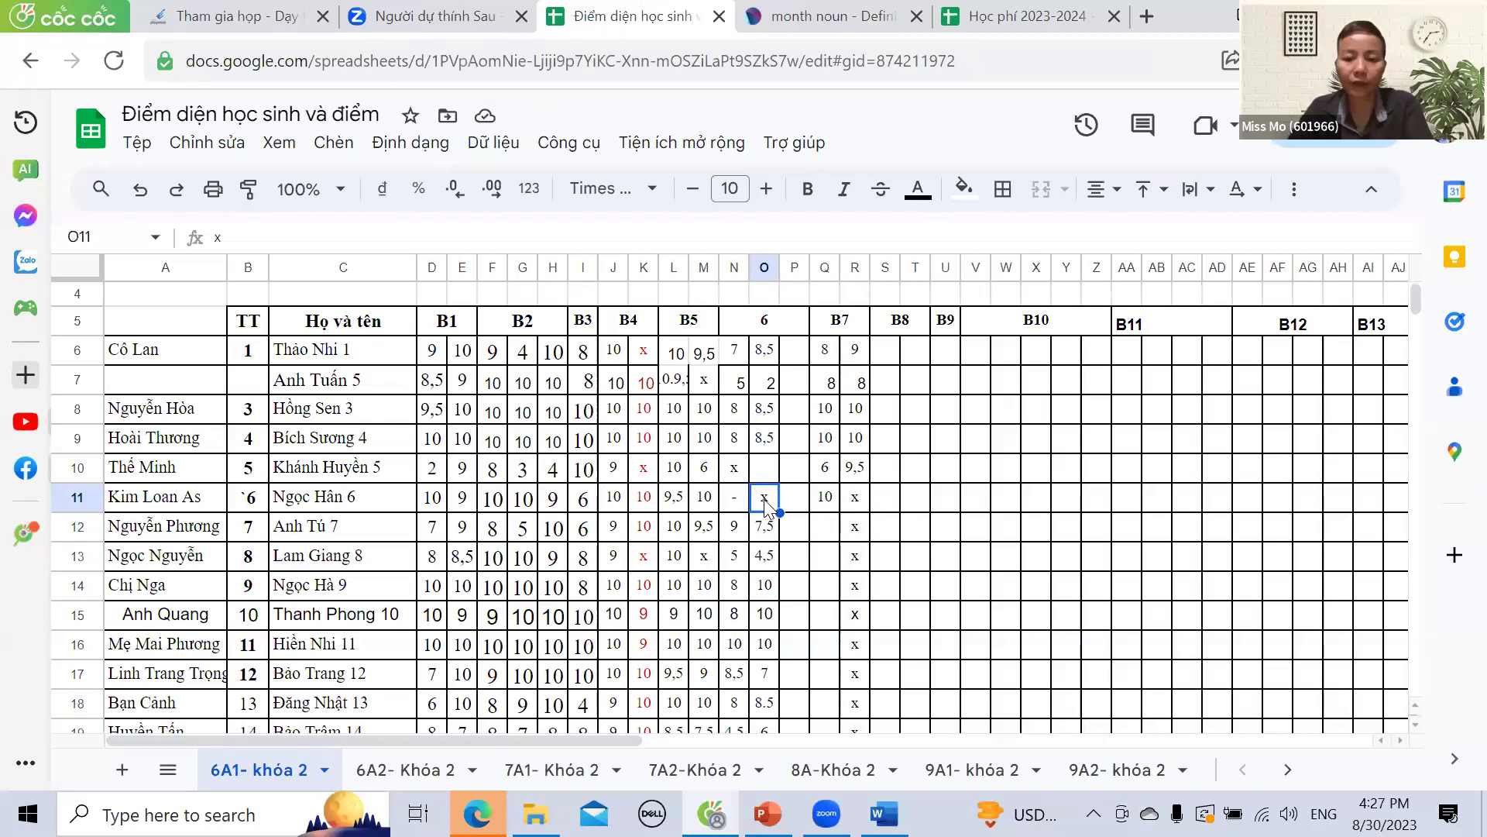
{"action": "type", "text": "-"}
{"action": "left_click_drag", "start_coordinate": [736, 505], "coordinate": [761, 506]}
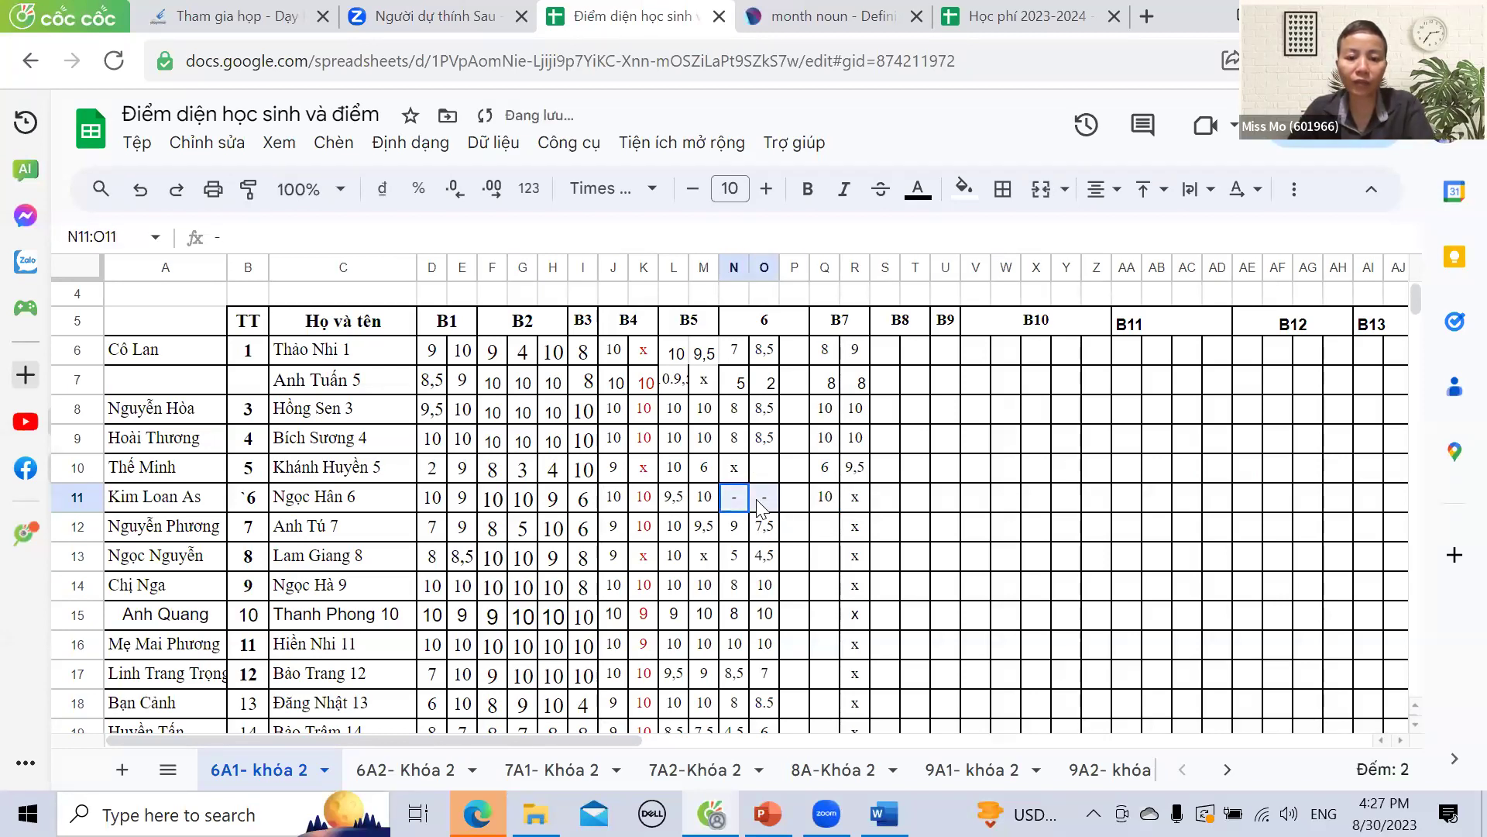
- Enter B7 scores of 8 and 8 in Q12:R12, and 6 and 9 in Q13:R13
{"action": "left_click", "coordinate": [825, 530]}
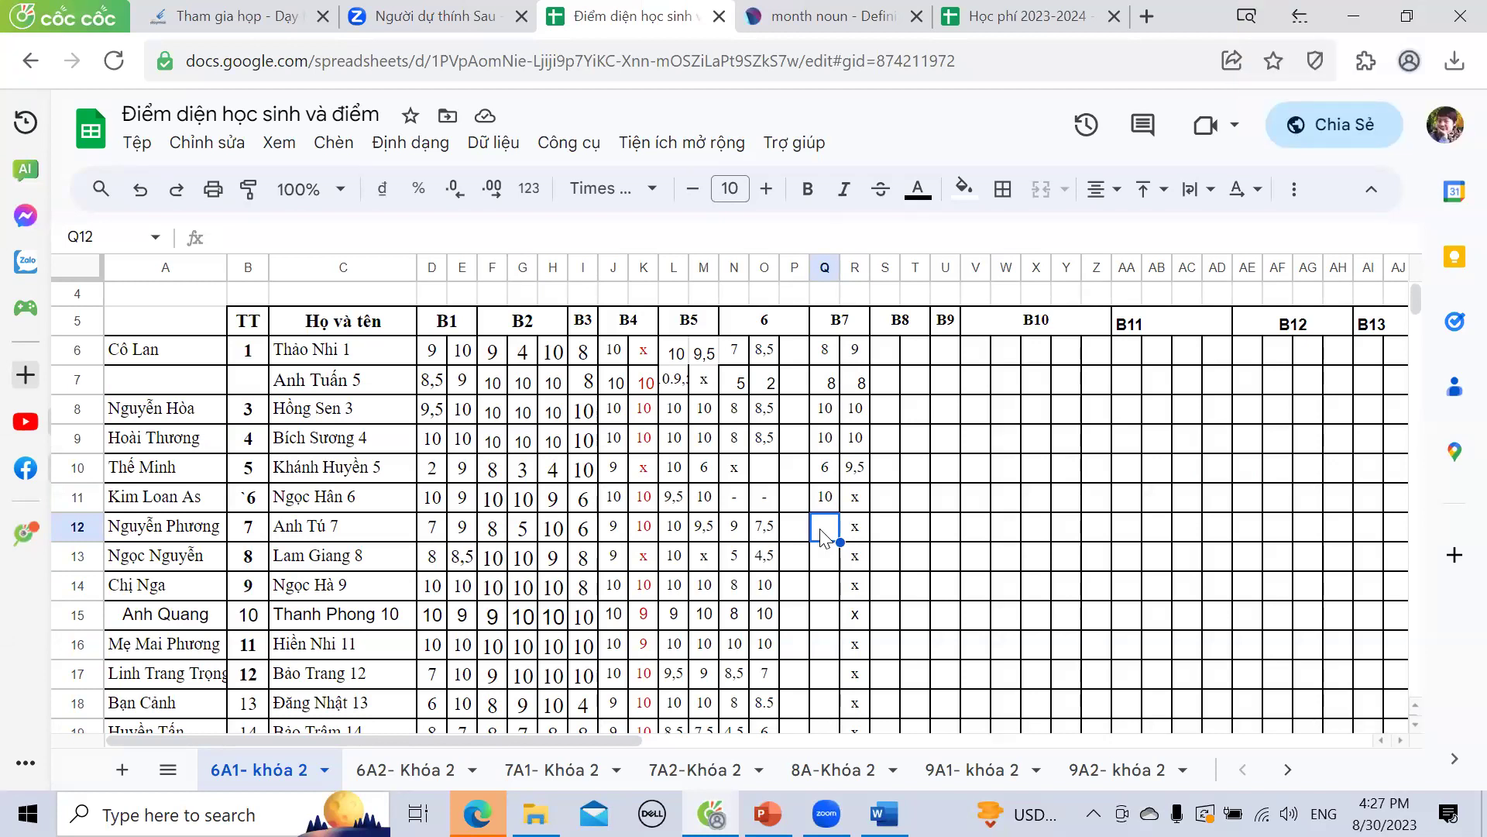
{"action": "type", "text": "8"}
{"action": "key", "text": "Tab"}
{"action": "type", "text": "8"}
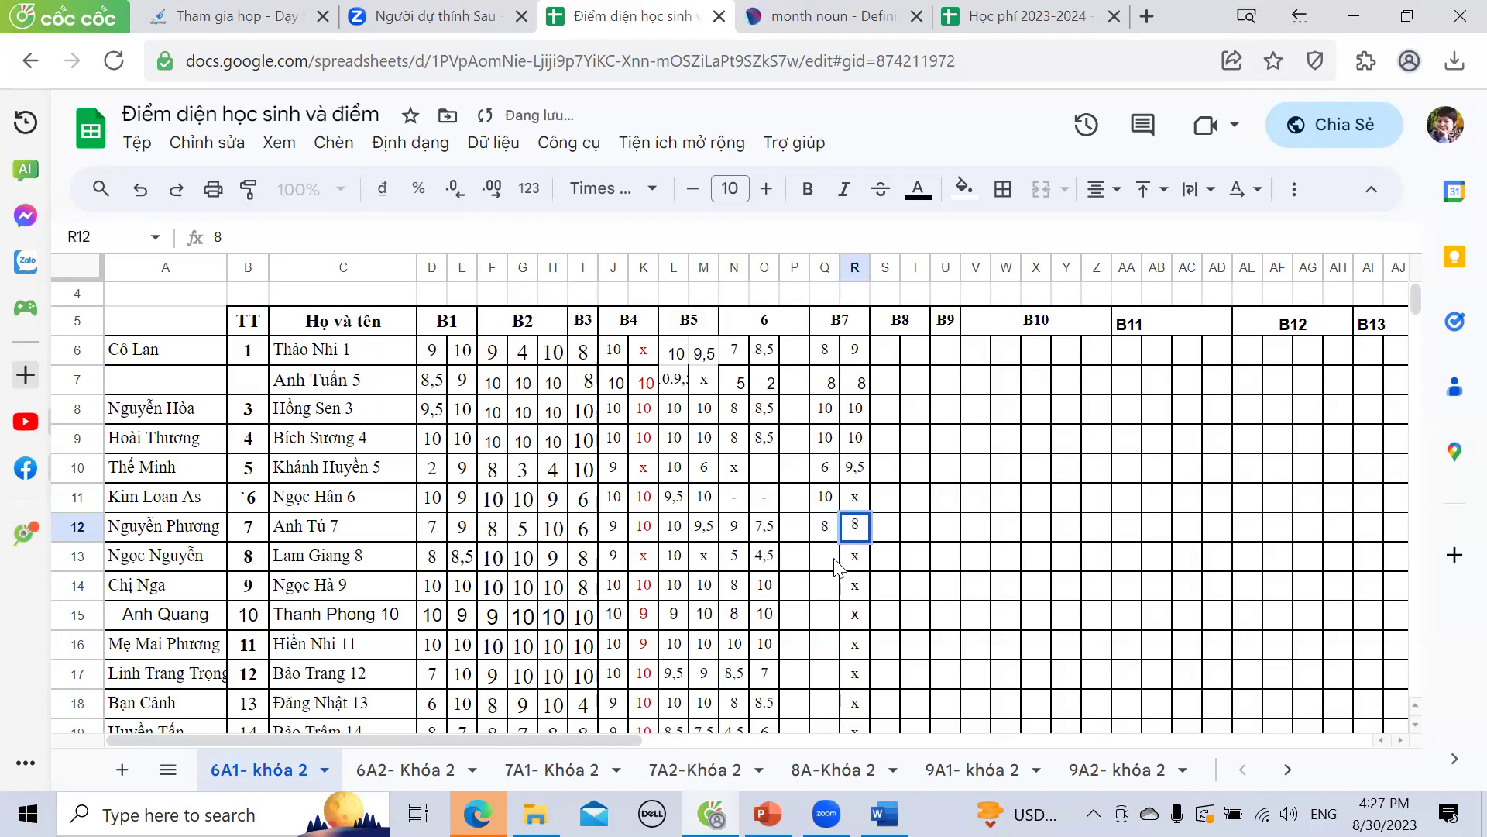
{"action": "key", "text": "Return"}
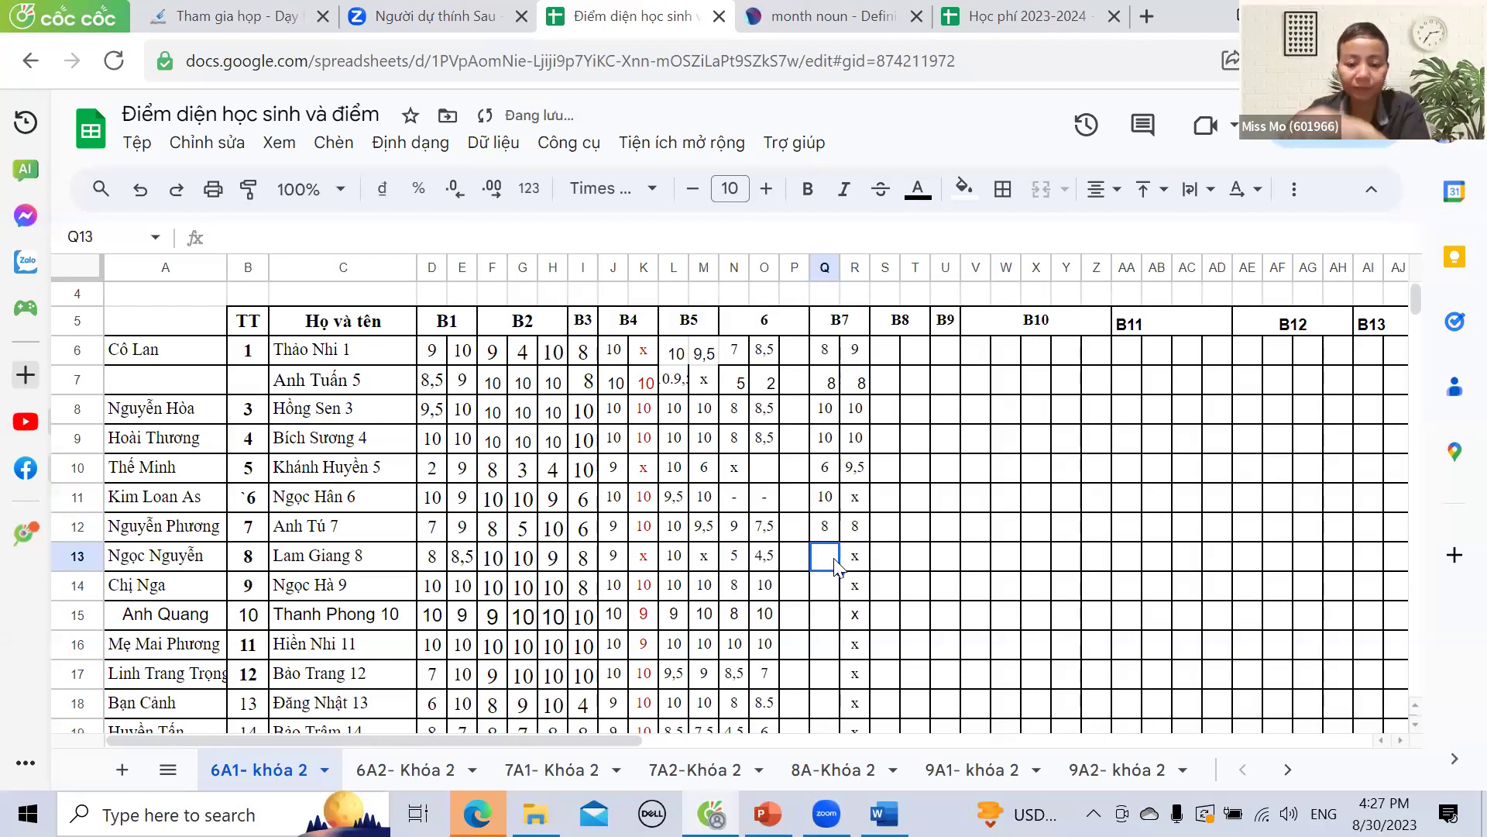
{"action": "type", "text": "6"}
{"action": "left_click", "coordinate": [856, 566]}
{"action": "type", "text": "9"}
- Enter B7 scores of 10 and 10 in Q14:R14, and 8 and a dash in Q15:R15
{"action": "left_click", "coordinate": [831, 593]}
{"action": "scroll", "coordinate": [829, 588], "scroll_direction": "down", "scroll_amount": 1}
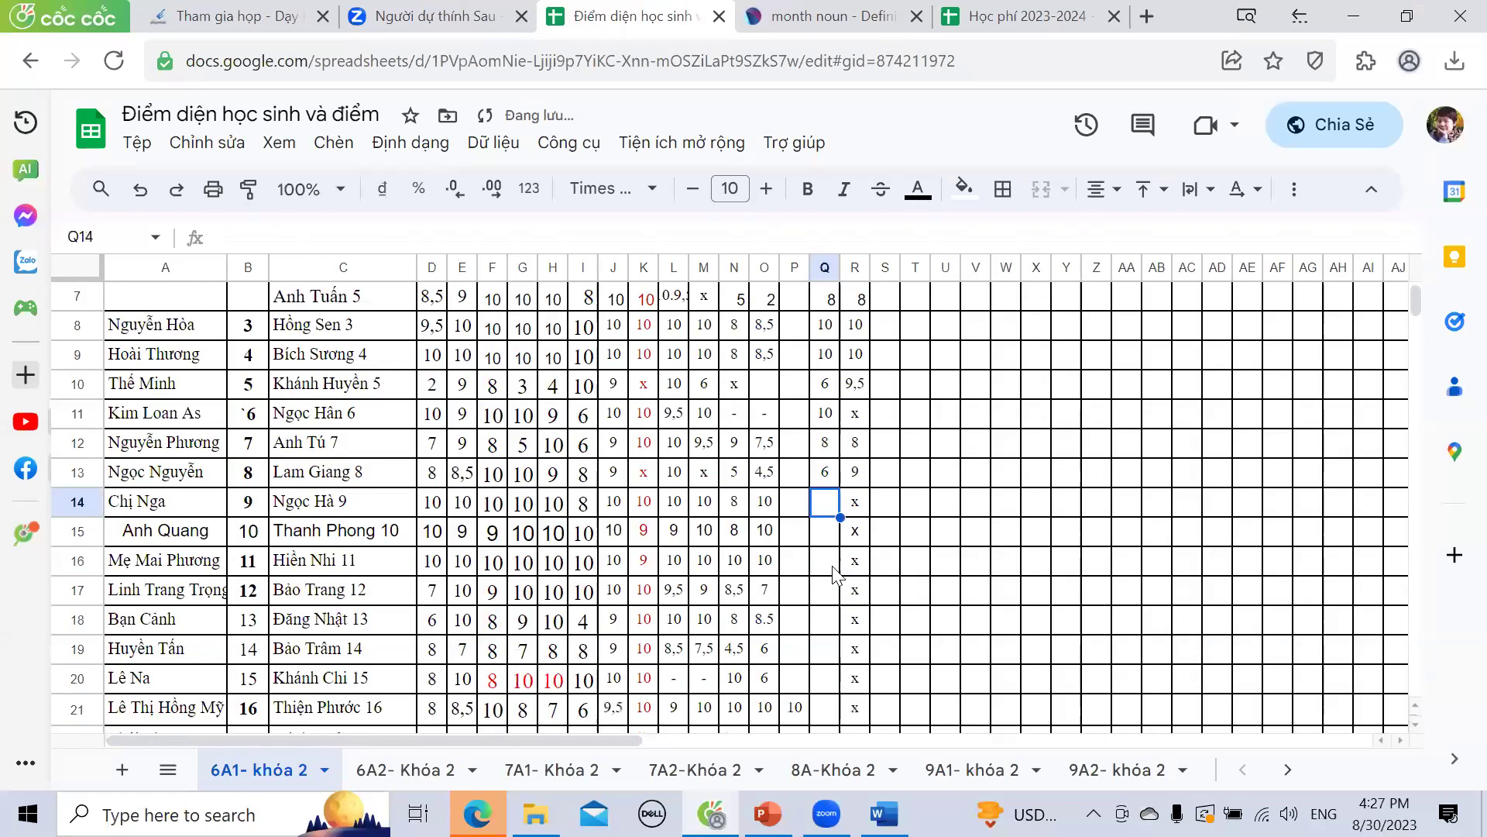
{"action": "type", "text": "10"}
{"action": "left_click", "coordinate": [860, 503]}
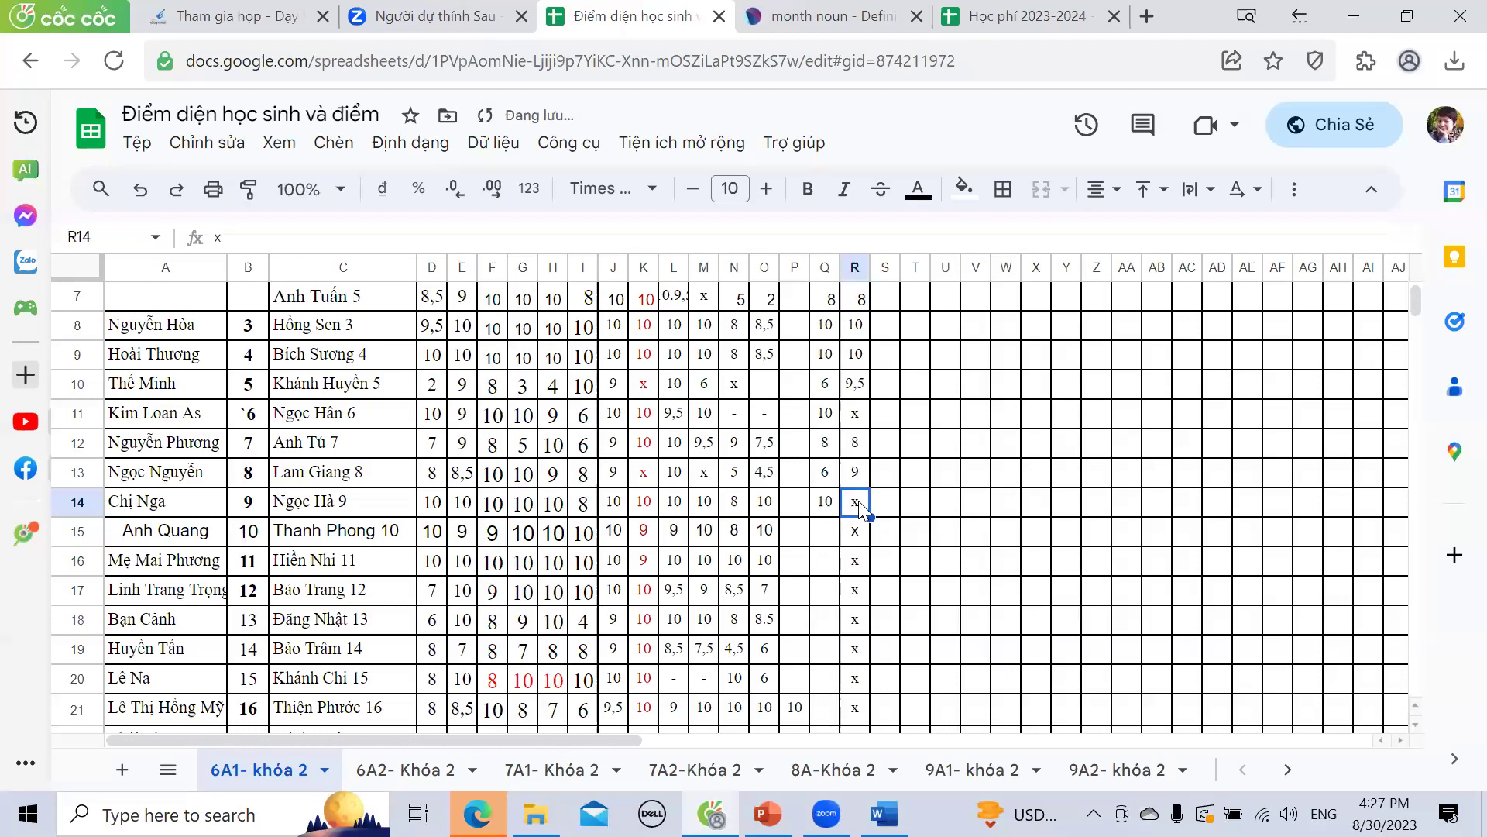
{"action": "type", "text": "10"}
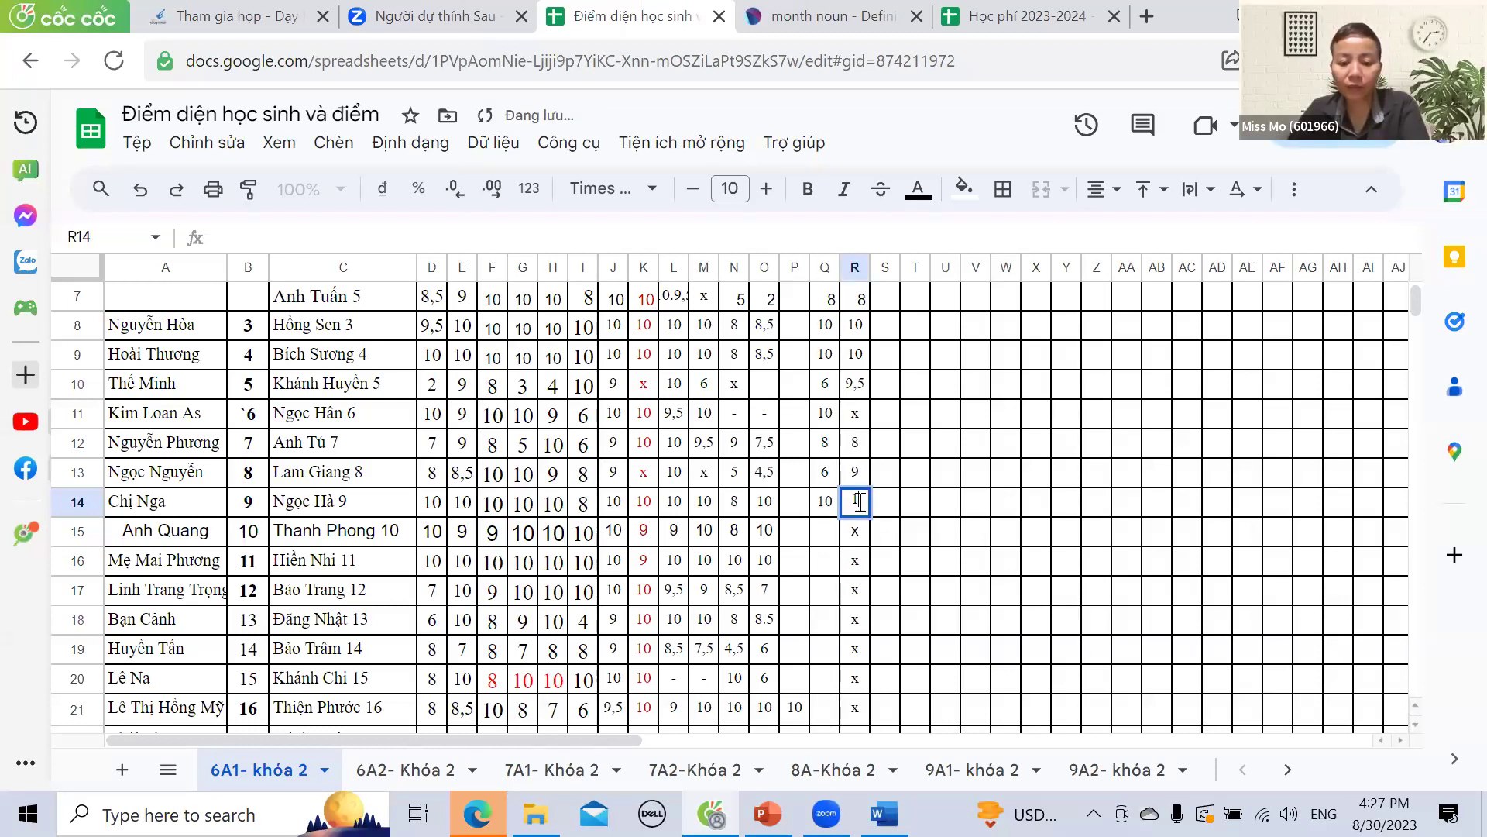
{"action": "left_click", "coordinate": [815, 540]}
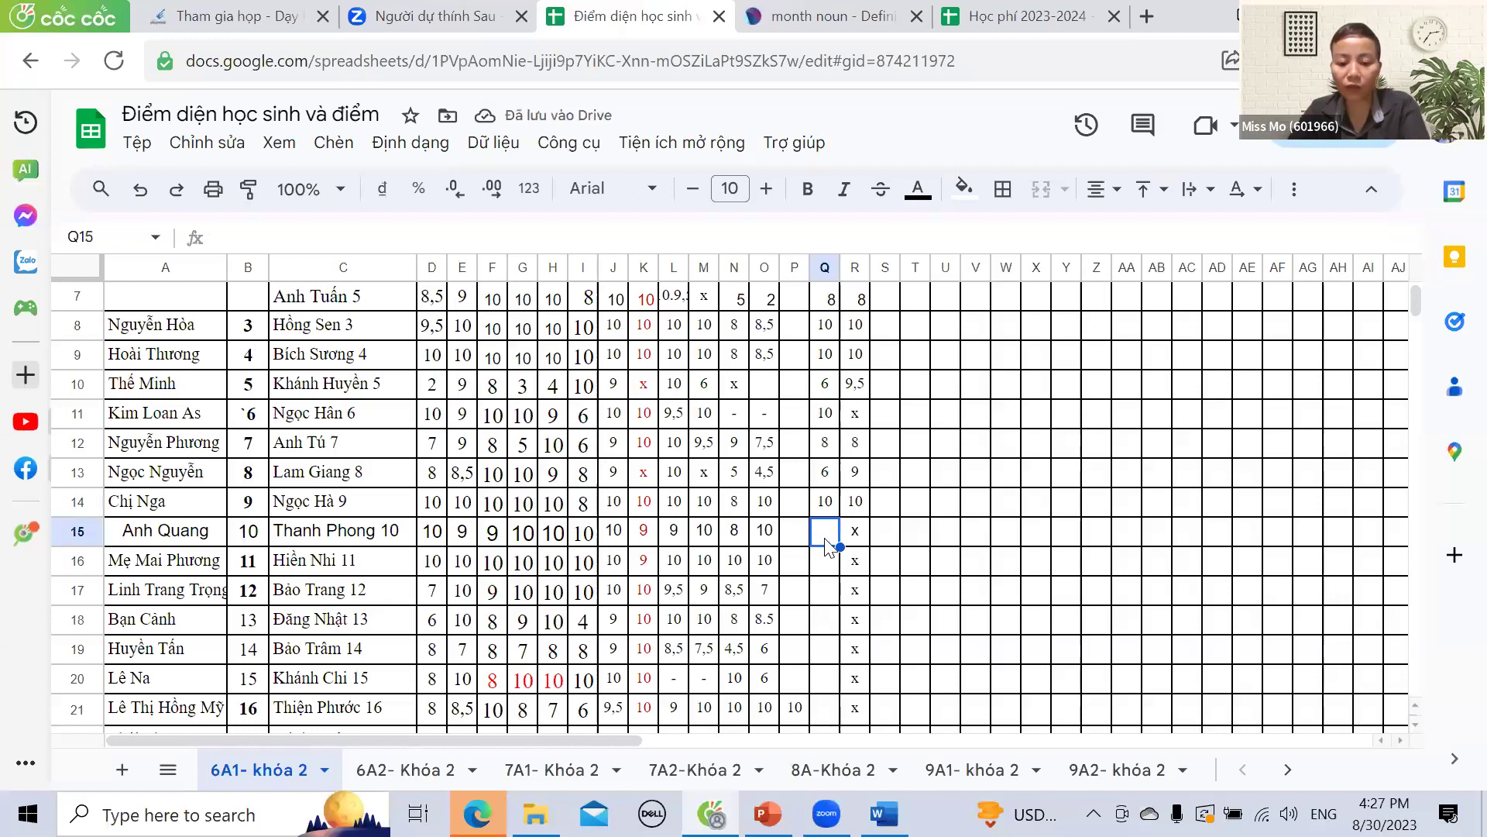
{"action": "type", "text": "0"}
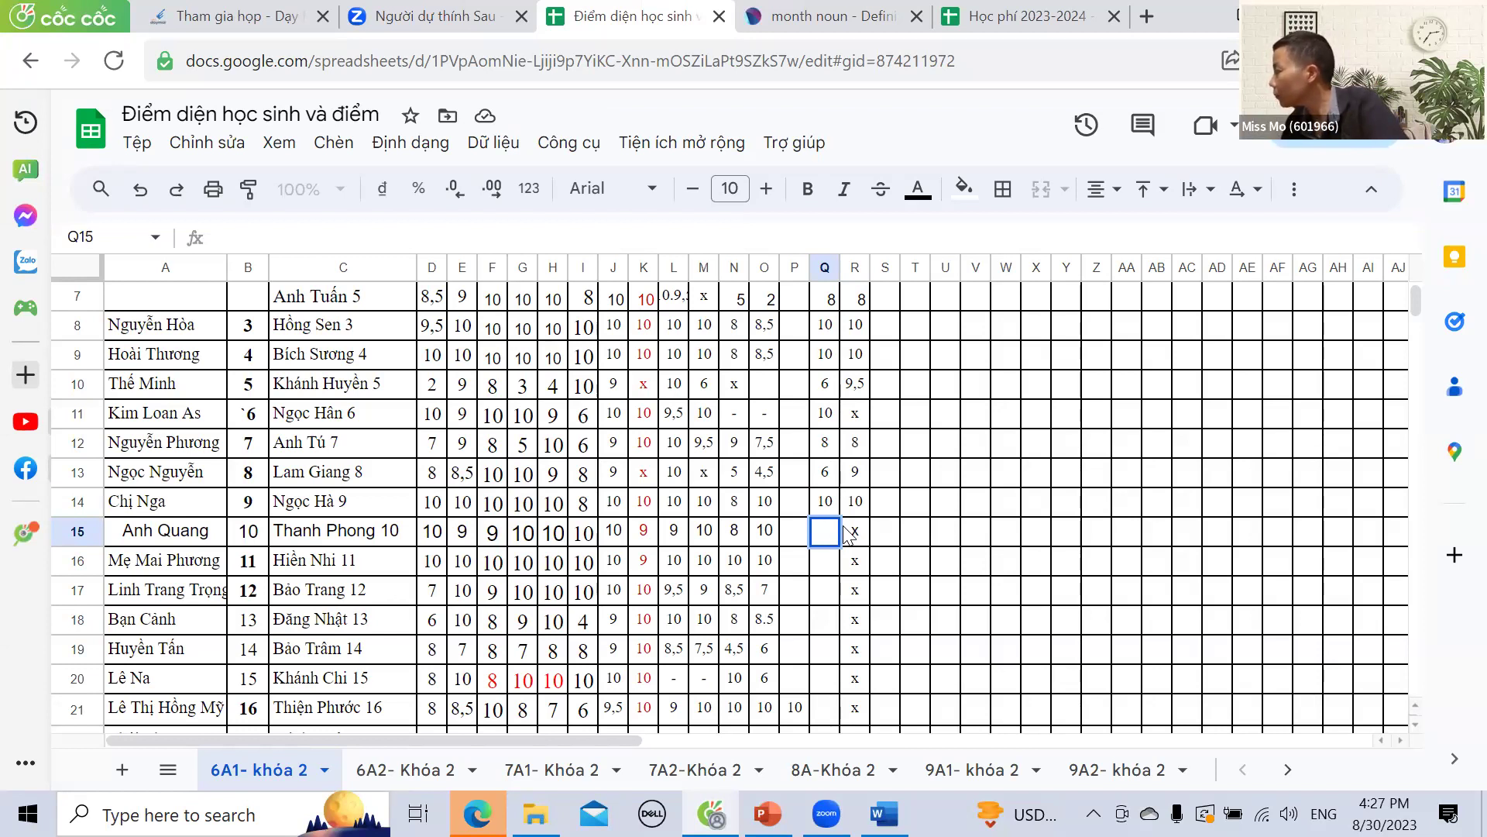
{"action": "type", "text": "8"}
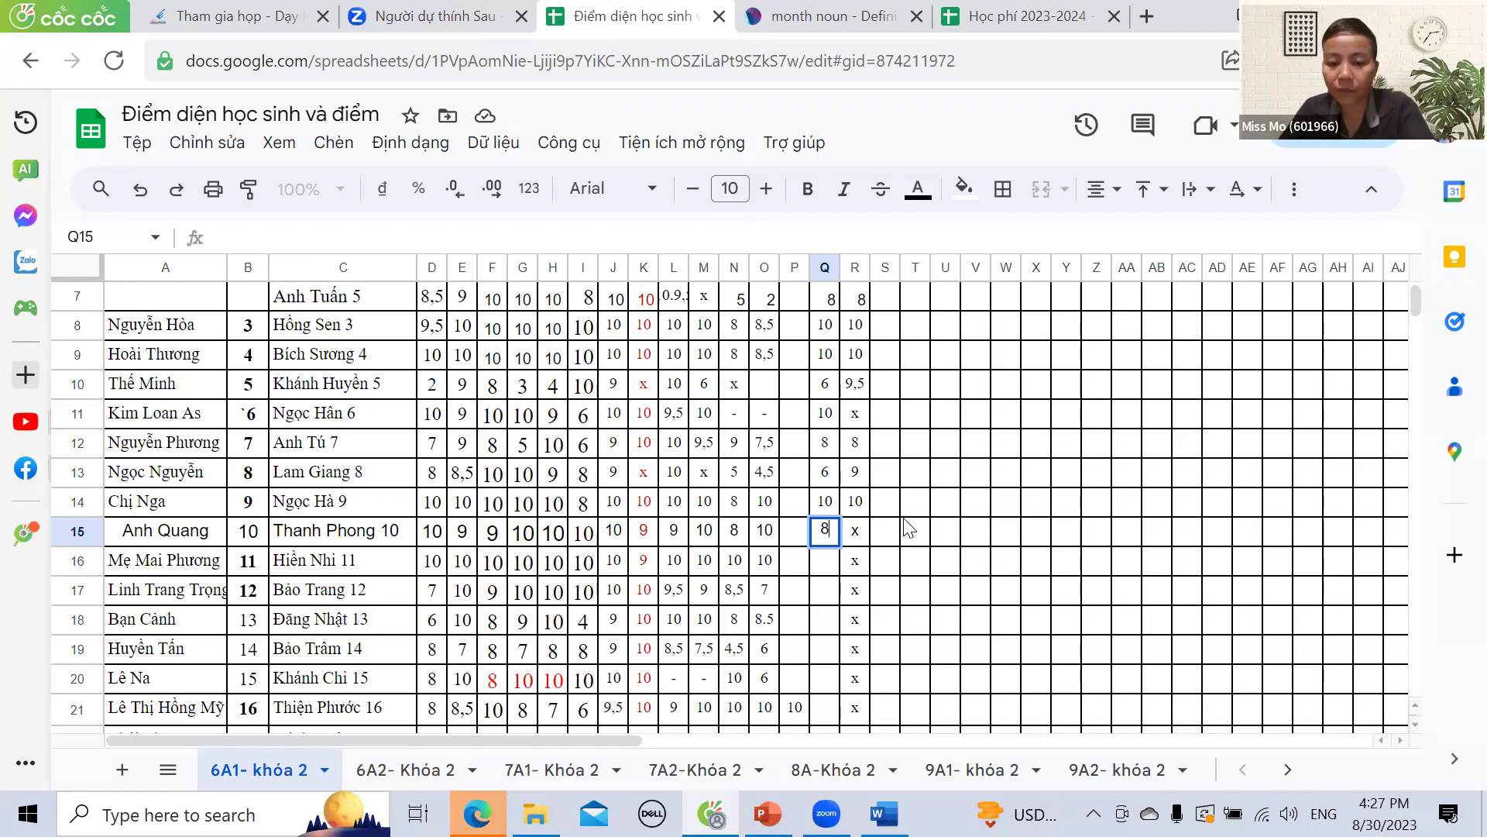
{"action": "key", "text": "Tab"}
{"action": "type", "text": "-"}
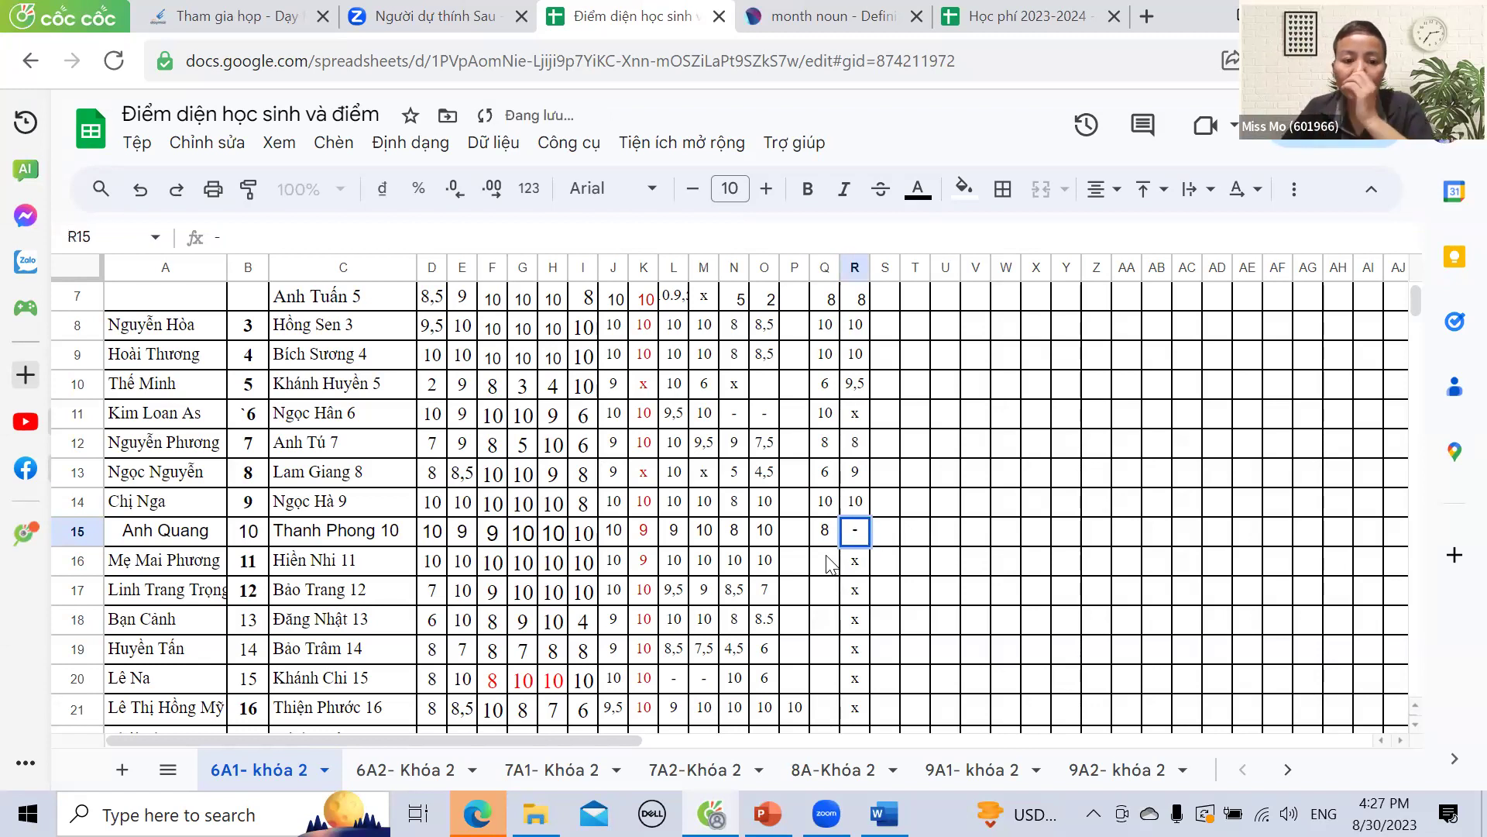
- Enter B7 scores of 10 and 10 in Q16:R16, and 9,5 and 10 in Q17:R17
{"action": "left_click", "coordinate": [827, 563]}
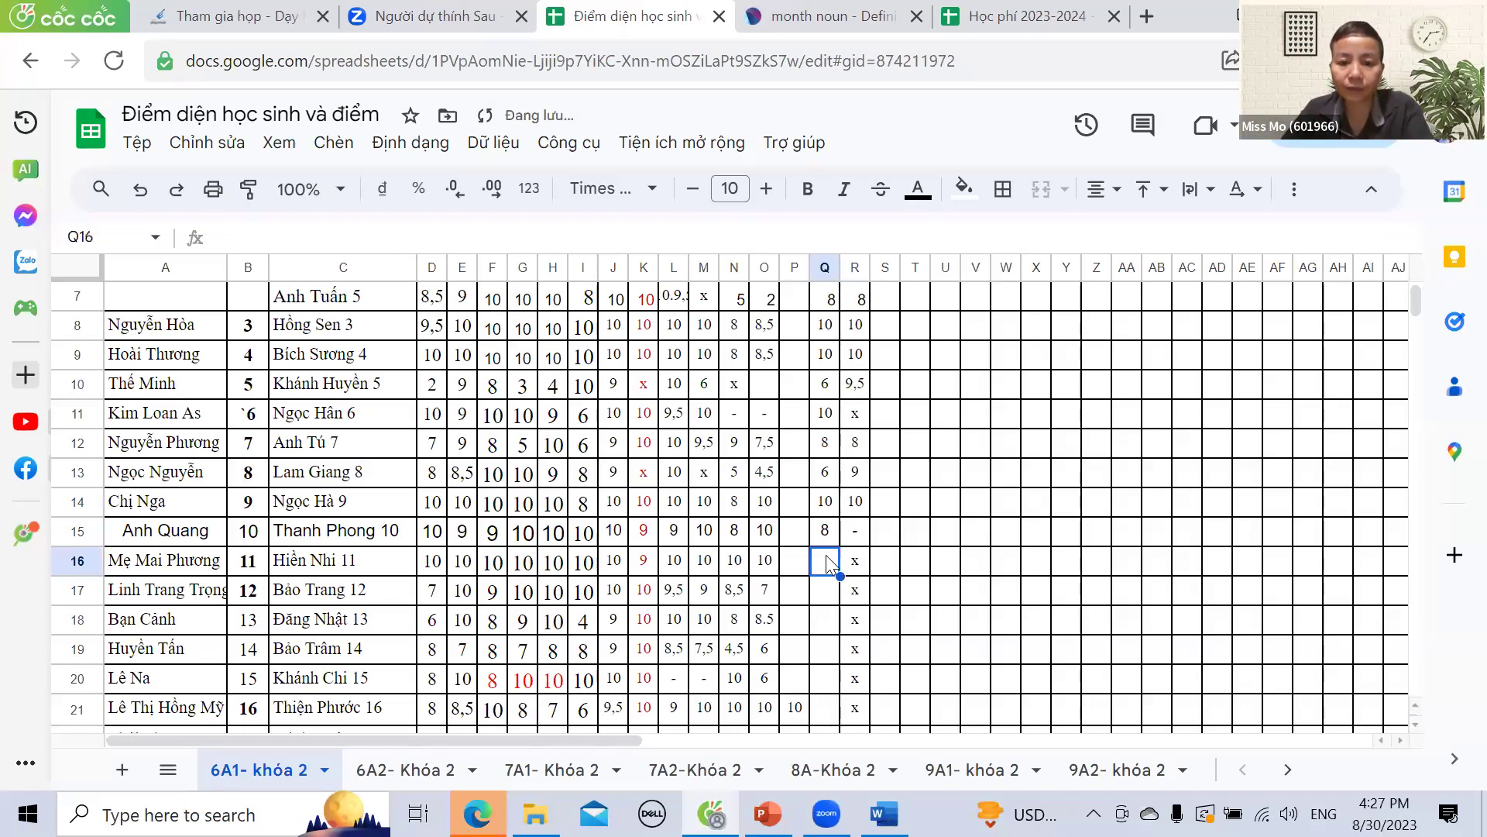
{"action": "type", "text": "10"}
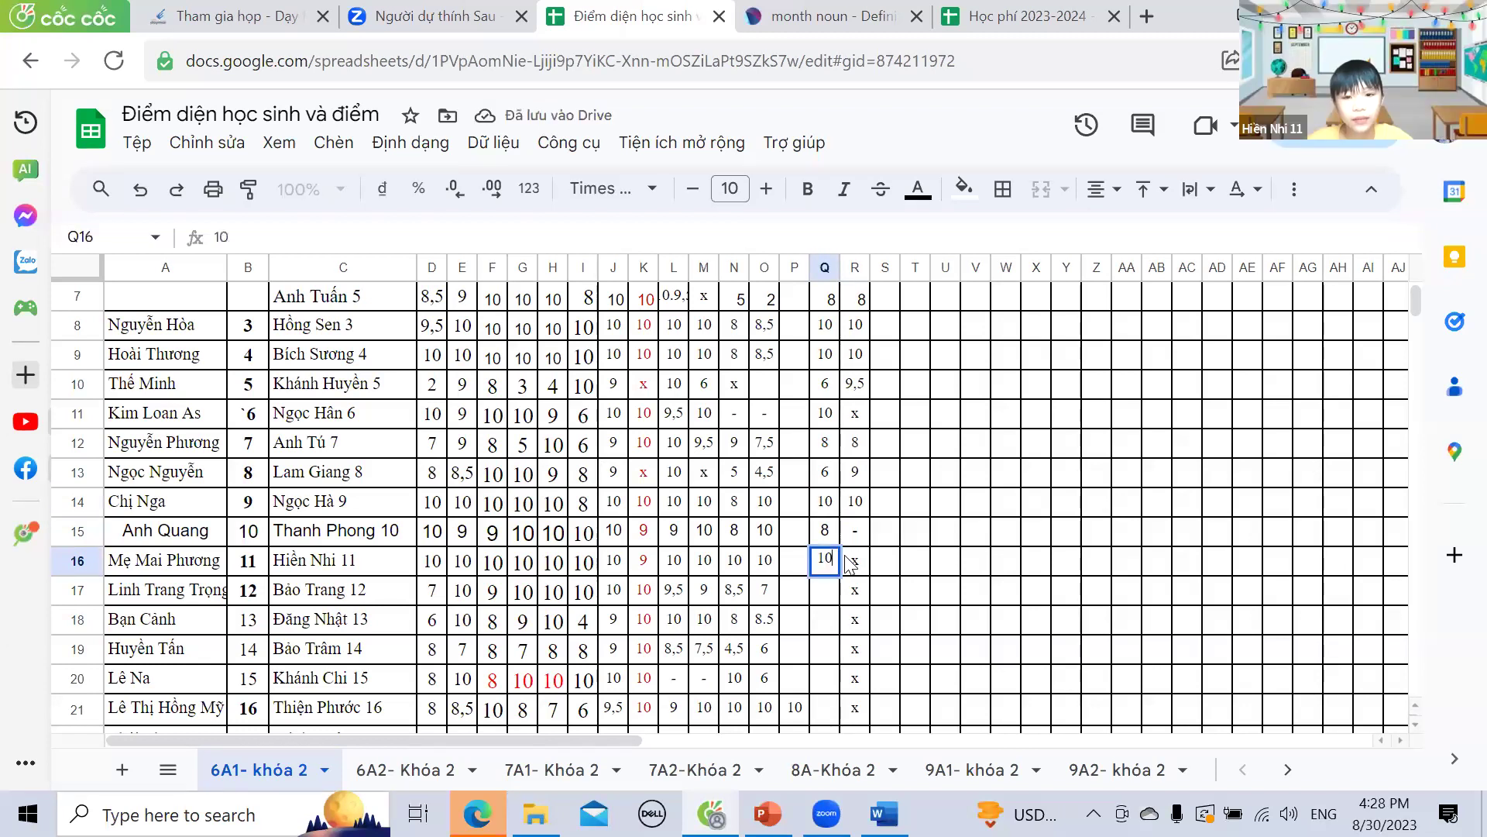
{"action": "key", "text": "Tab"}
{"action": "type", "text": "10"}
{"action": "key", "text": "Return"}
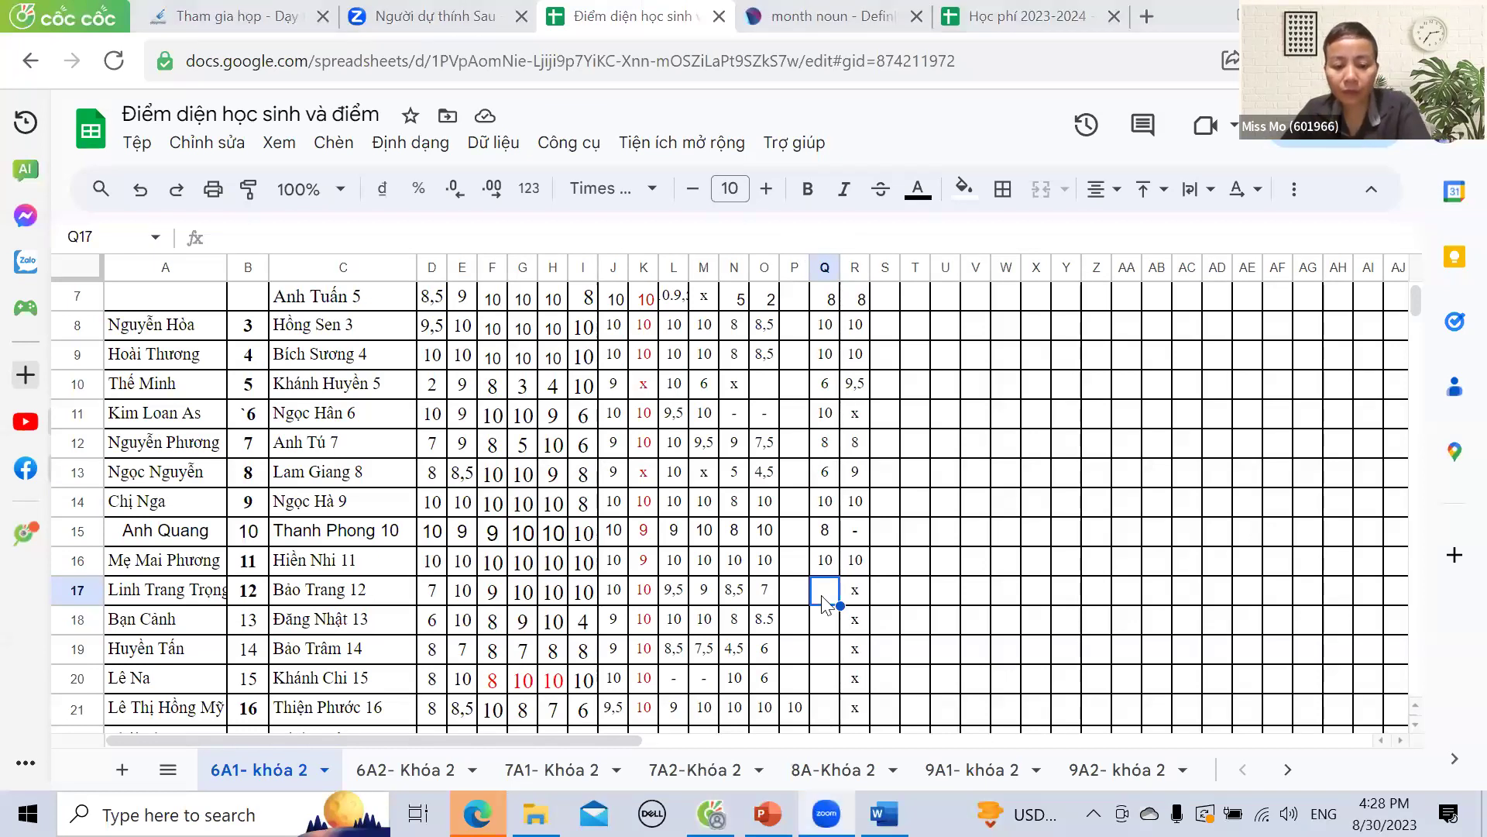
{"action": "type", "text": "9,5"}
{"action": "left_click", "coordinate": [855, 598]}
{"action": "type", "text": "10"}
- Enter B7 scores of 9,5 and 10 in Q18:R18, and 4 and 5 in Q19:R19
{"action": "left_click", "coordinate": [826, 621]}
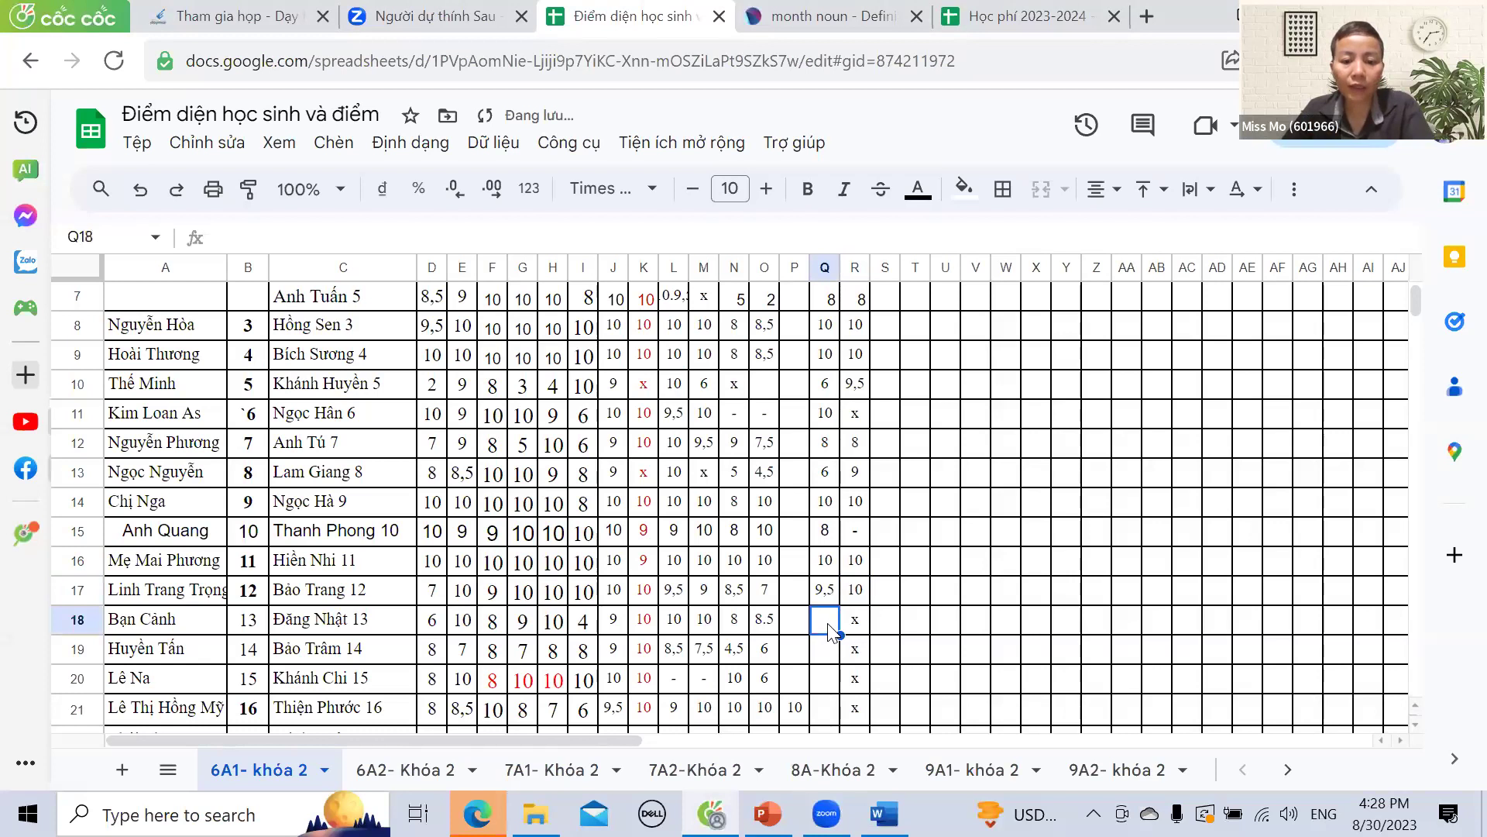
{"action": "scroll", "coordinate": [826, 624], "scroll_direction": "down", "scroll_amount": 1}
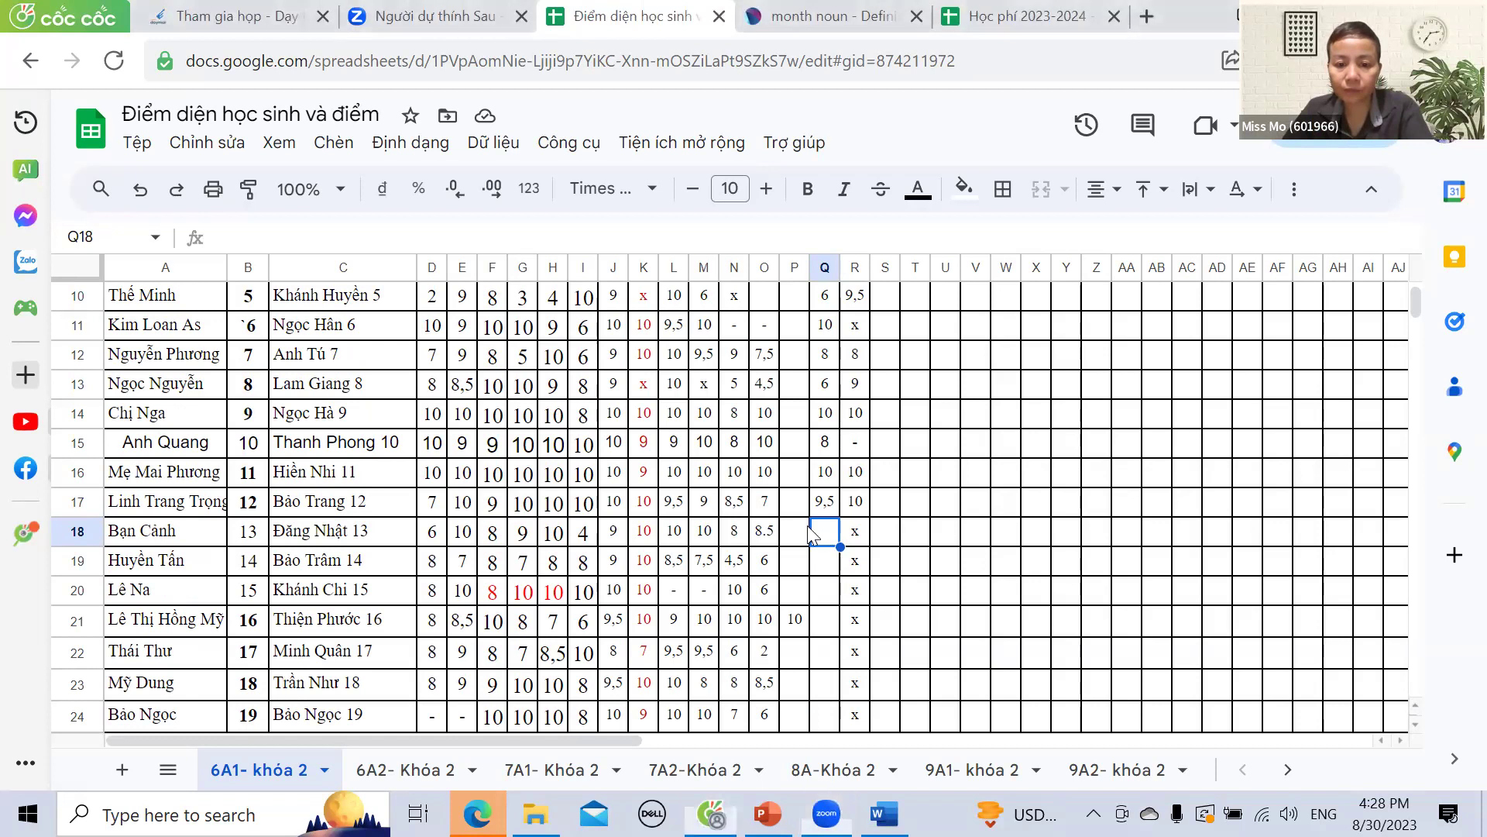
{"action": "type", "text": "9,5"}
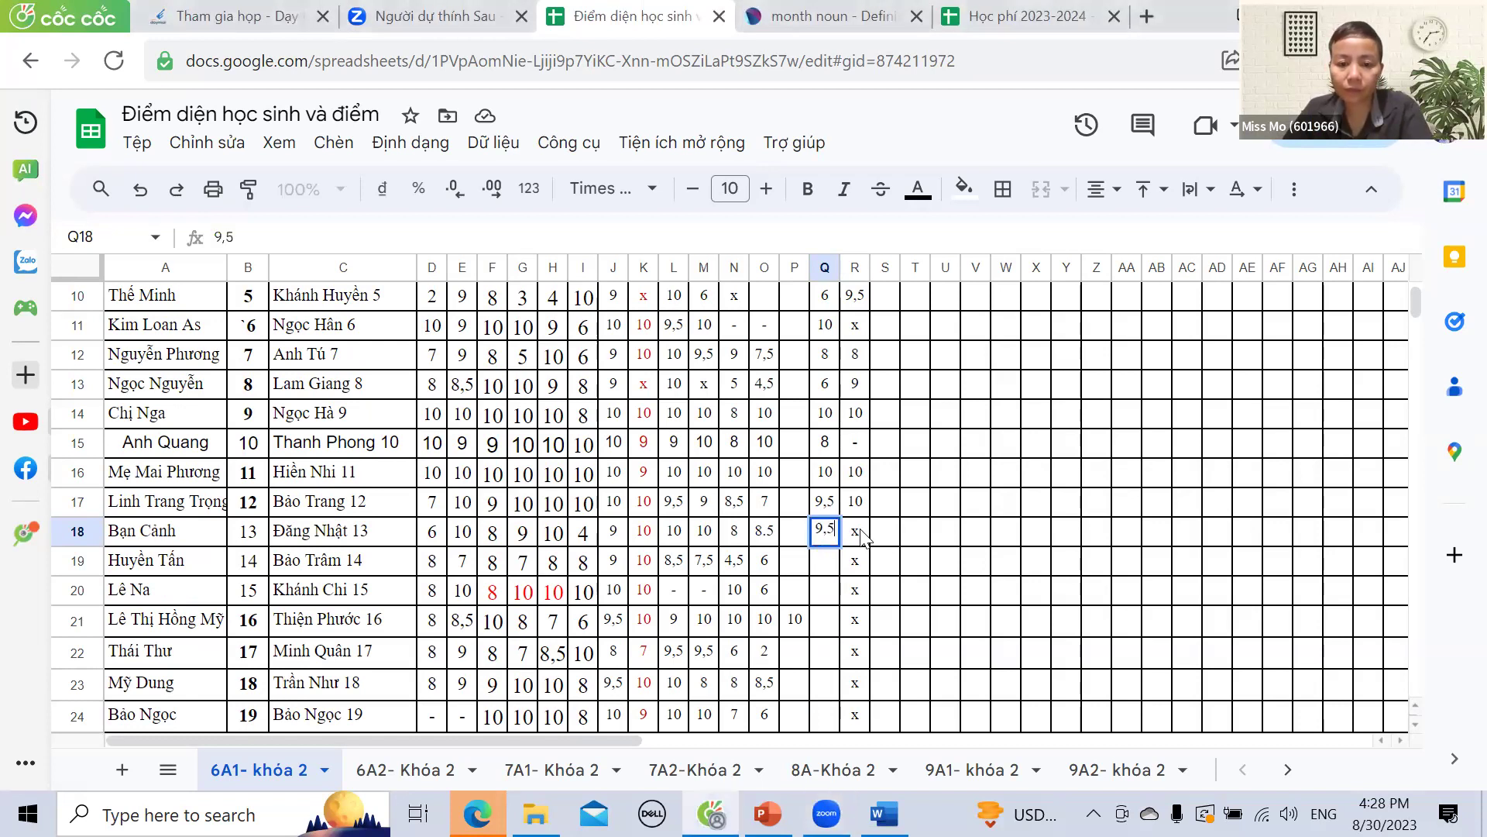
{"action": "left_click", "coordinate": [852, 540]}
{"action": "type", "text": "10"}
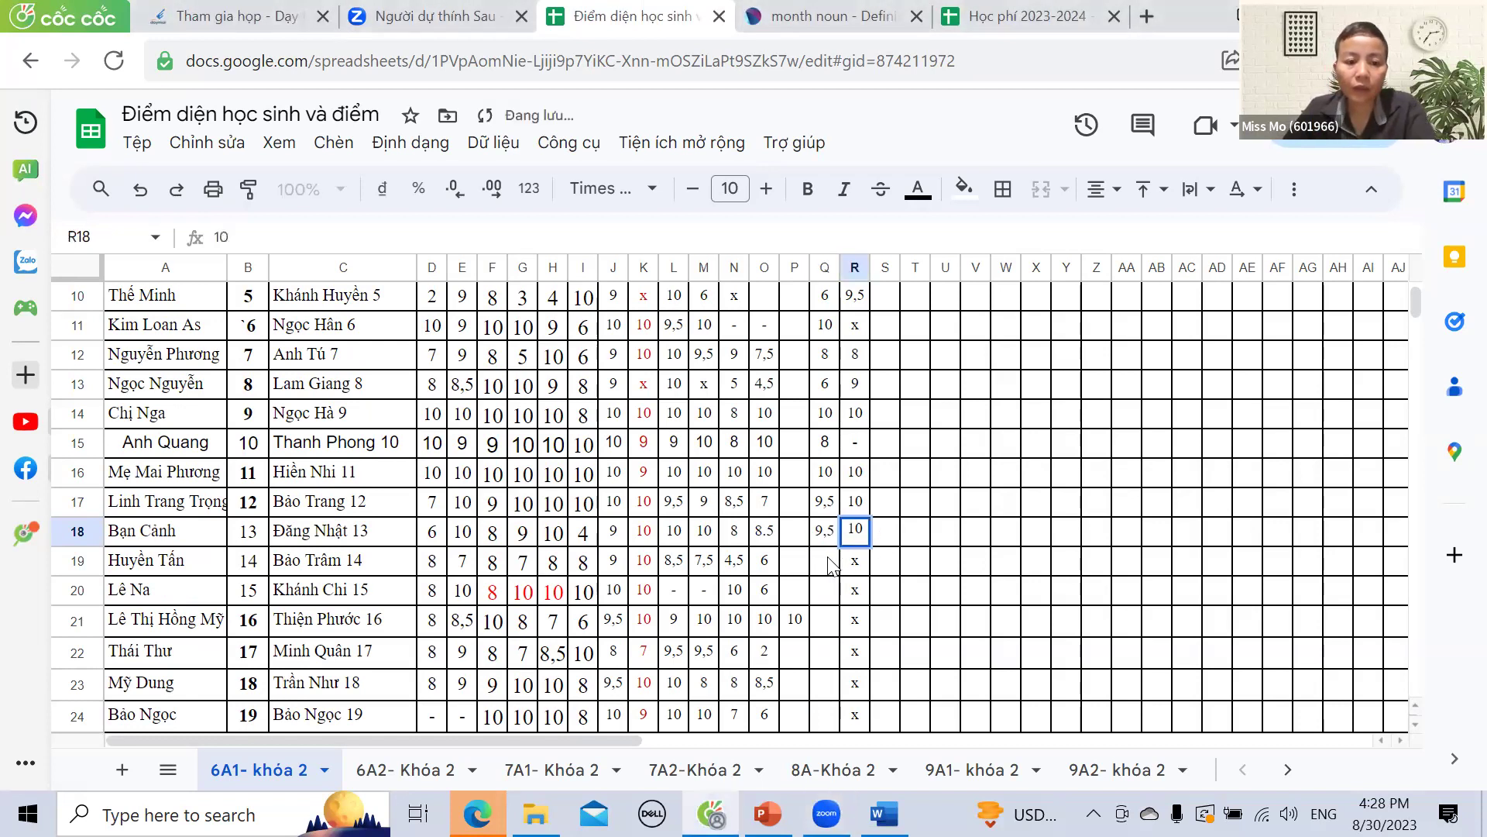
{"action": "left_click", "coordinate": [828, 559]}
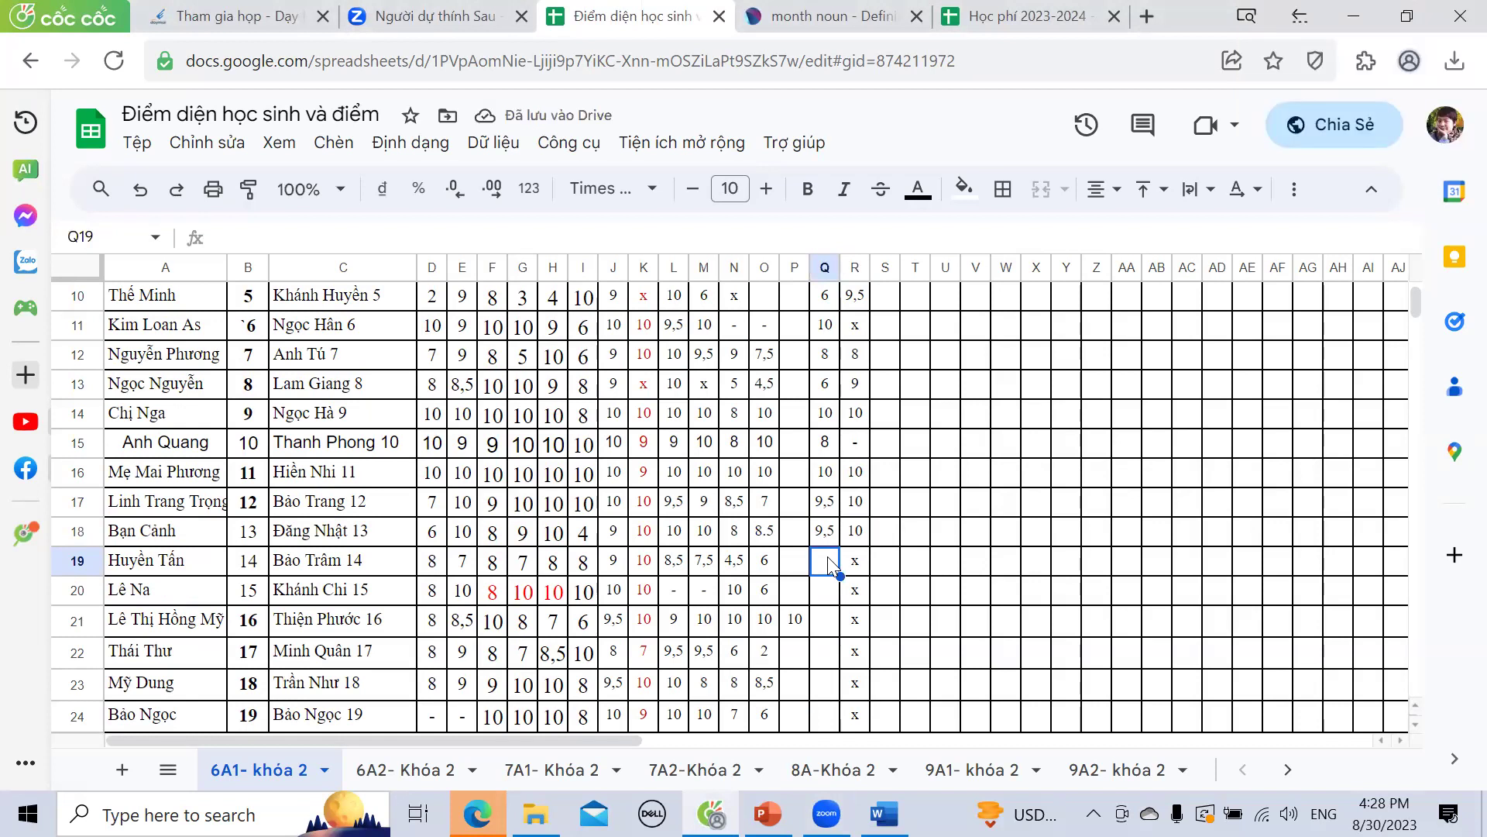
{"action": "type", "text": "4"}
{"action": "key", "text": "Tab"}
{"action": "type", "text": "5"}
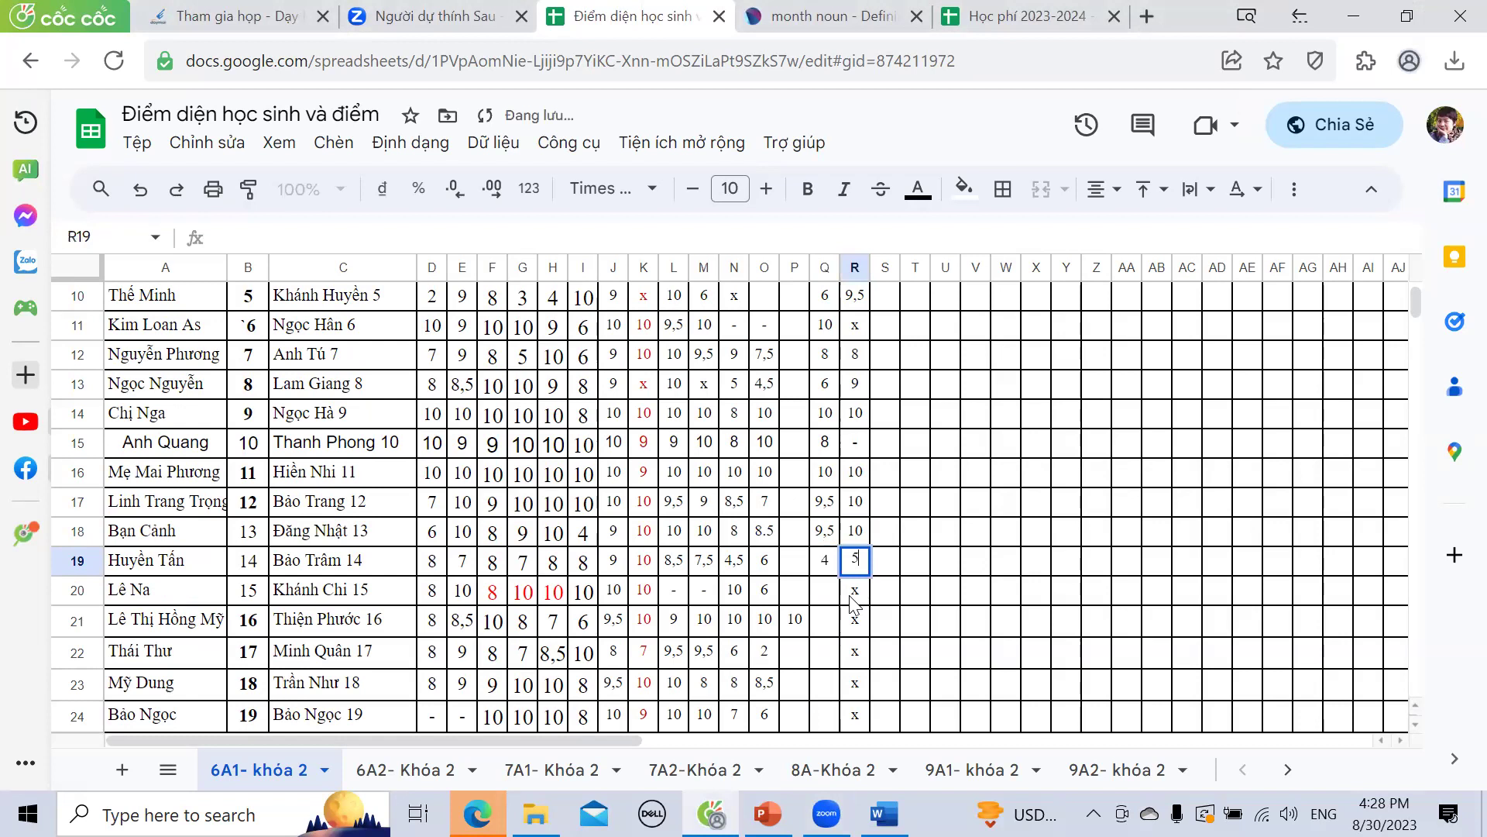
- Enter a B7 score of 8 in Q20, and scores of 9 and 10 in Q21:R21
{"action": "left_click", "coordinate": [804, 592]}
{"action": "left_click", "coordinate": [823, 591]}
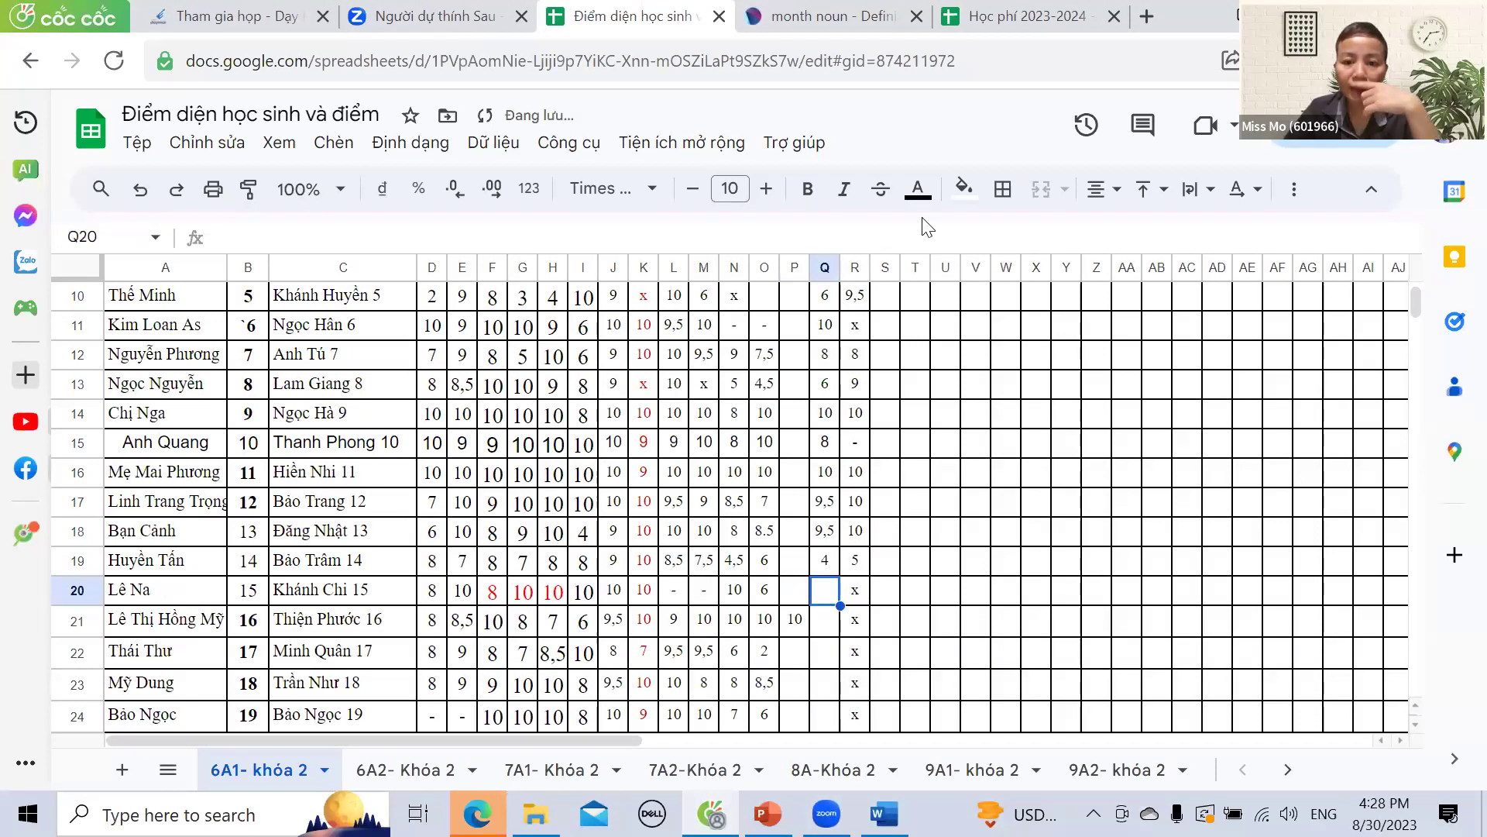
{"action": "type", "text": "8"}
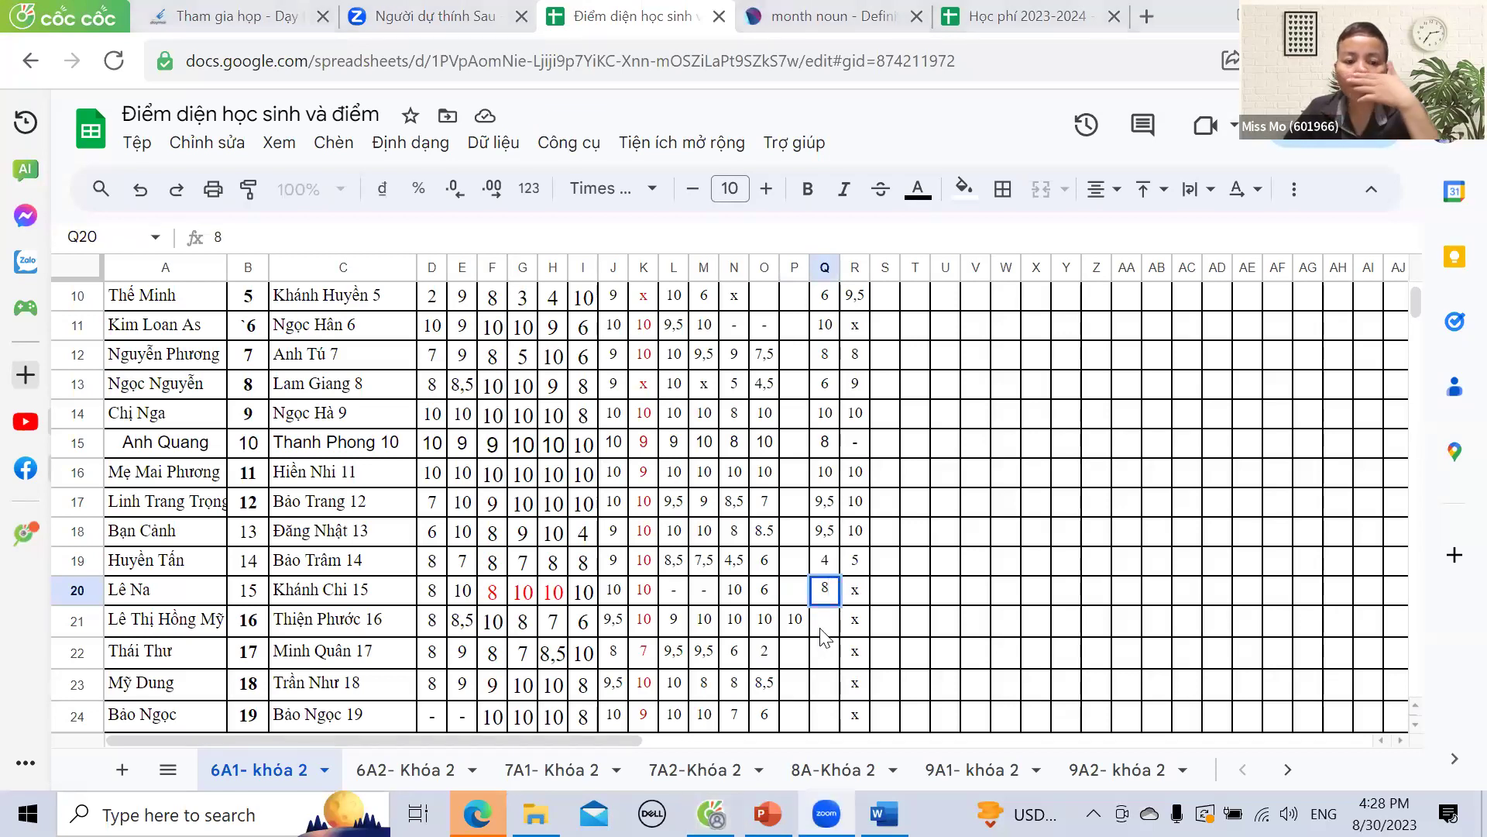
{"action": "left_click", "coordinate": [826, 626]}
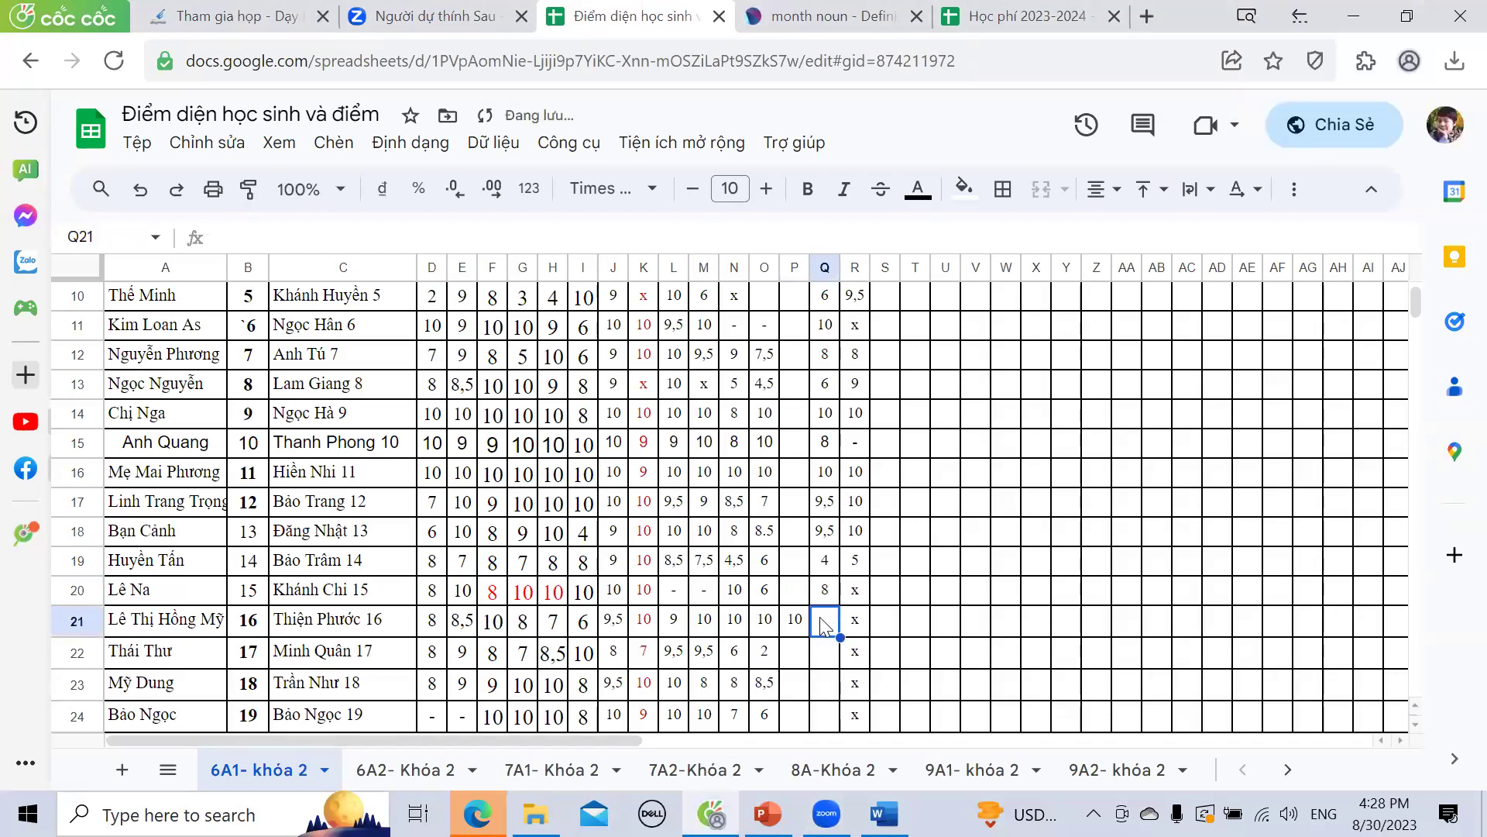
{"action": "type", "text": "9"}
{"action": "key", "text": "Tab"}
{"action": "type", "text": "10"}
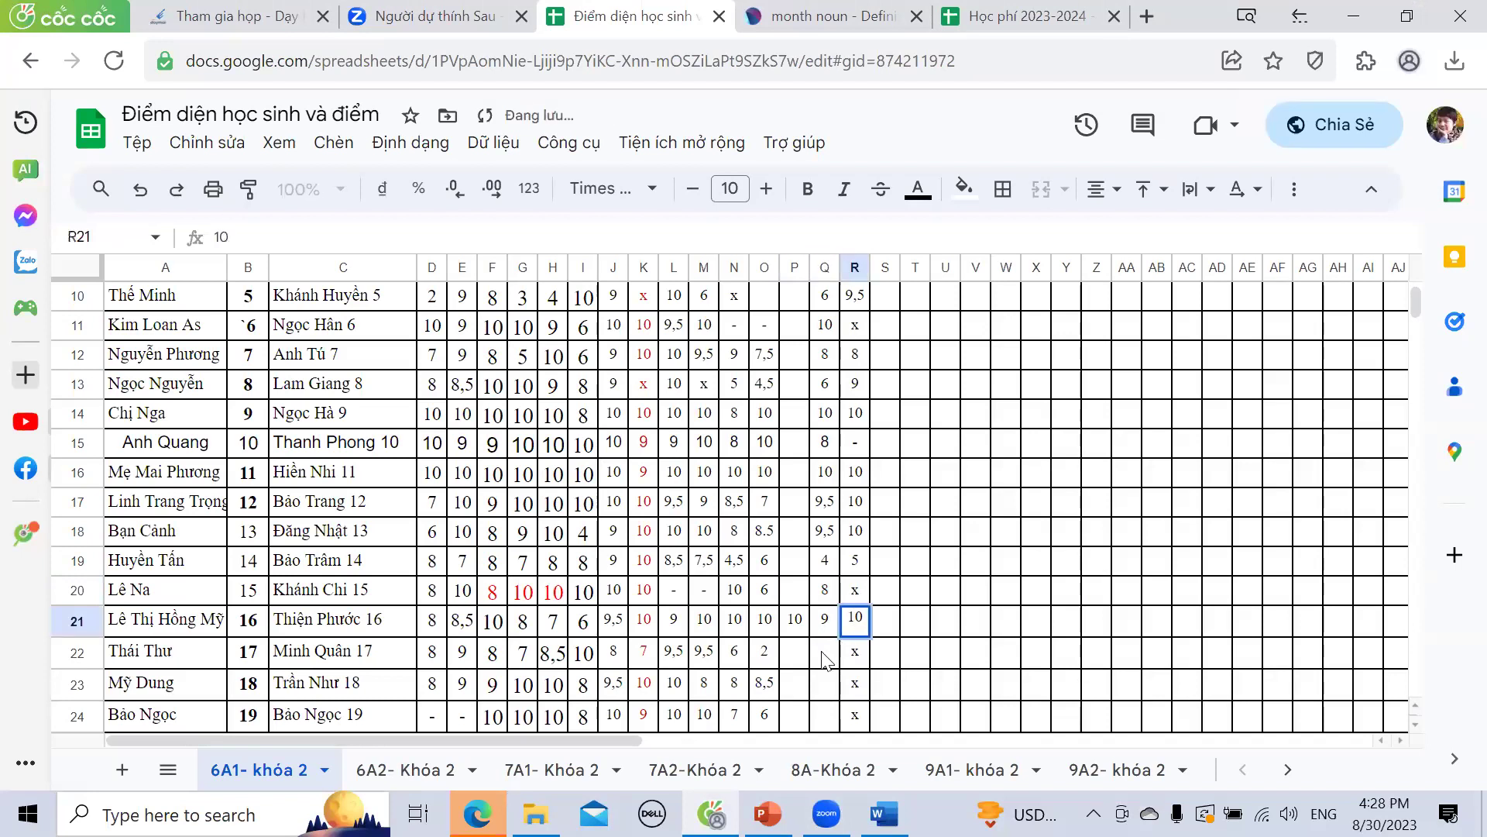
- Enter B7 scores of 9 and 6 in Q22:R22, and 9 and 10 in Q23:R23
{"action": "left_click", "coordinate": [824, 657]}
{"action": "scroll", "coordinate": [832, 444], "scroll_direction": "down", "scroll_amount": 2}
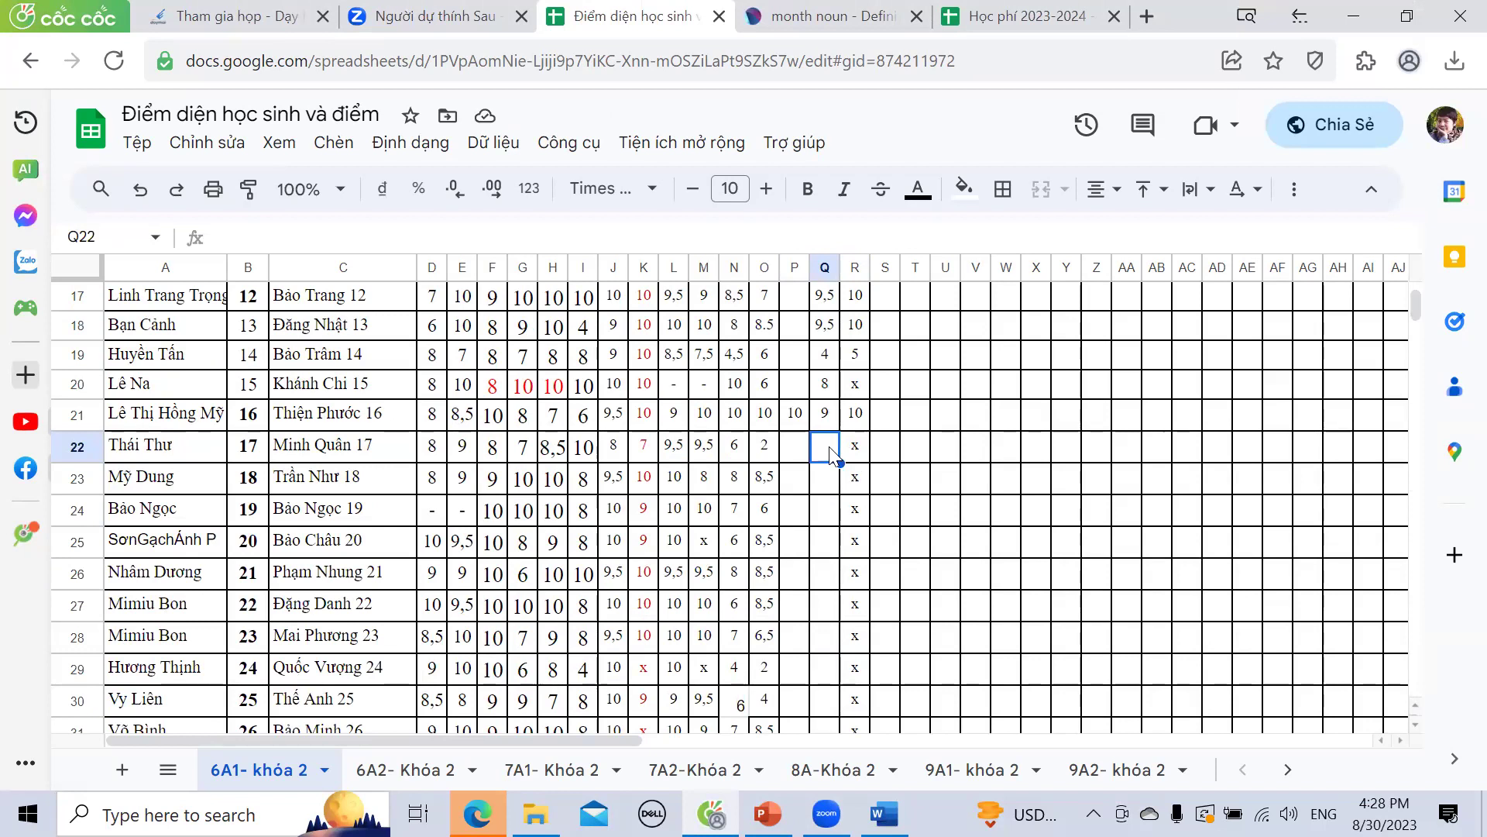
{"action": "type", "text": "9"}
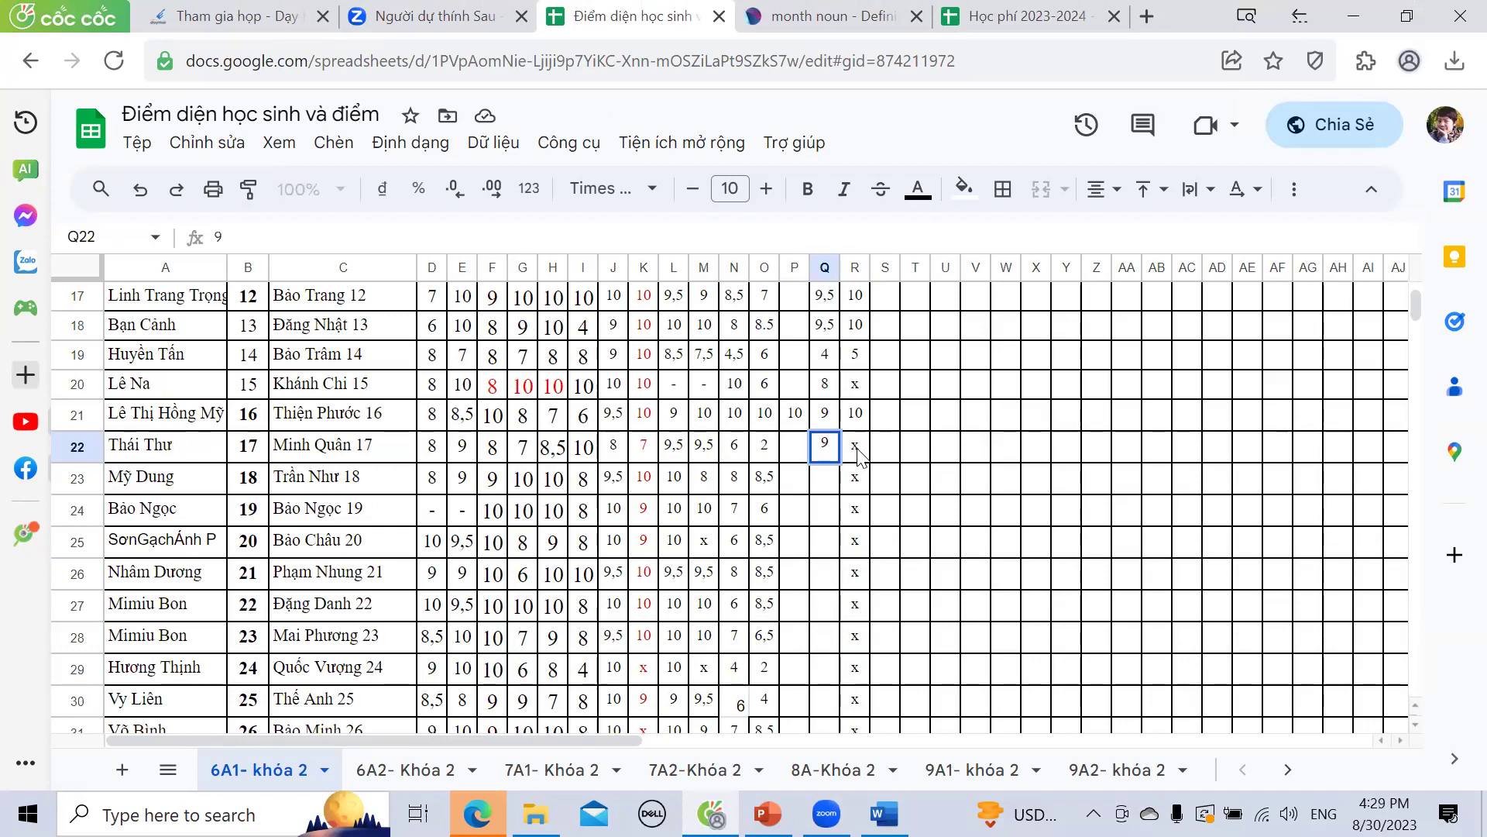
{"action": "left_click", "coordinate": [857, 452]}
{"action": "type", "text": "6"}
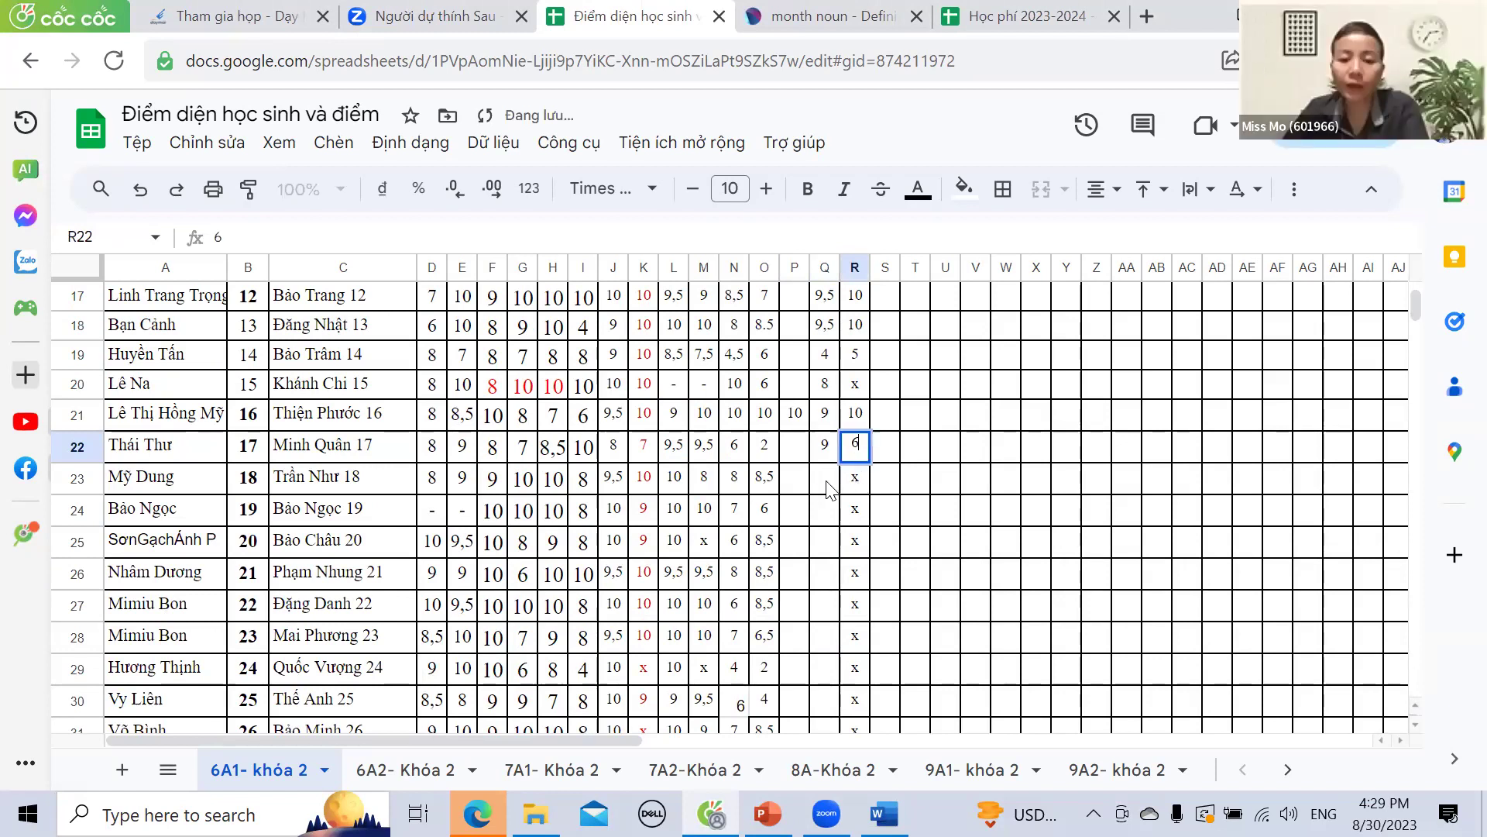
{"action": "left_click", "coordinate": [836, 485]}
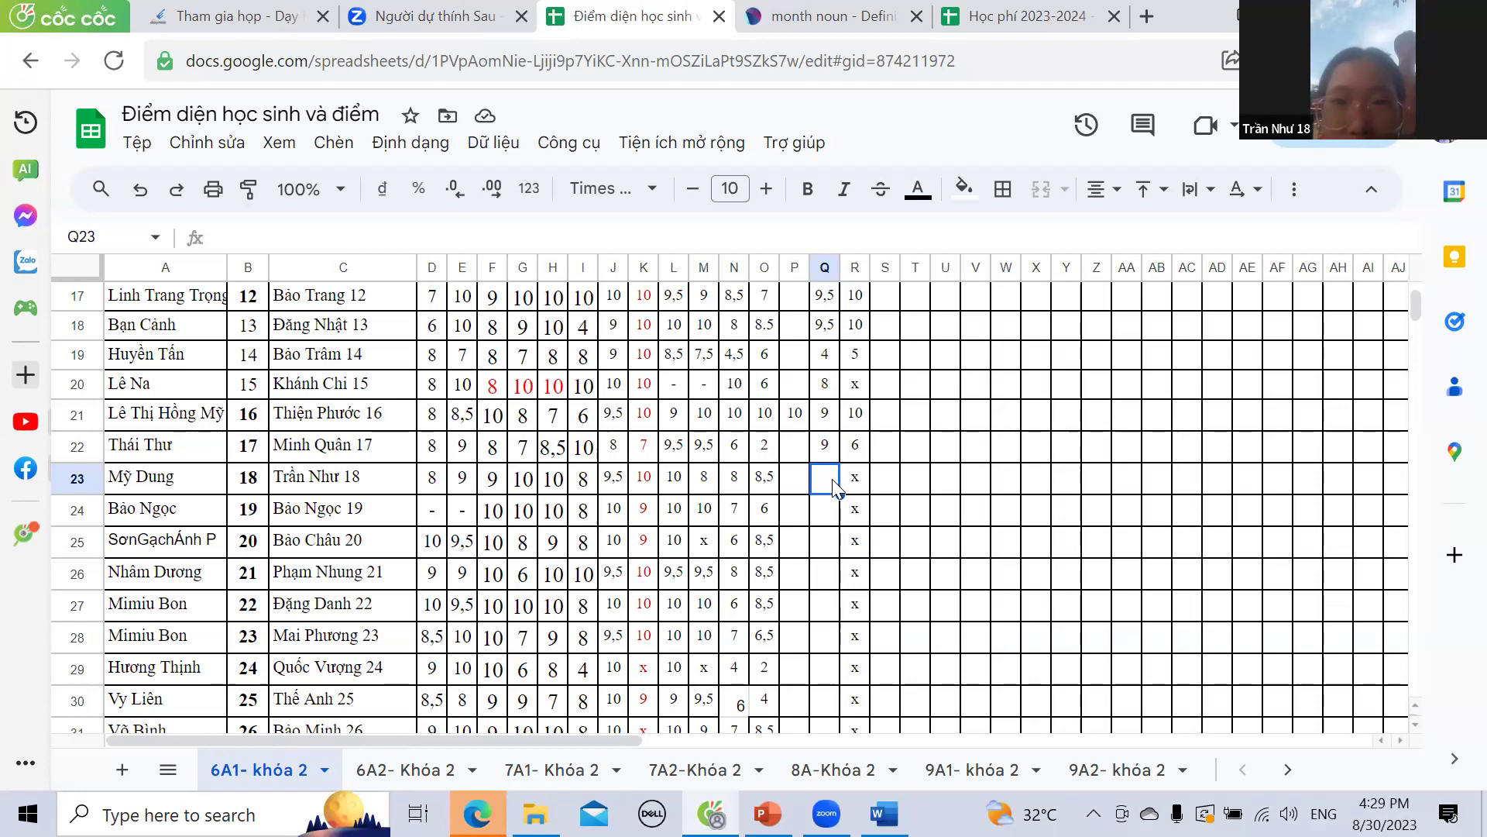
{"action": "type", "text": "9"}
{"action": "key", "text": "Tab"}
{"action": "type", "text": "10"}
{"action": "key", "text": "Return"}
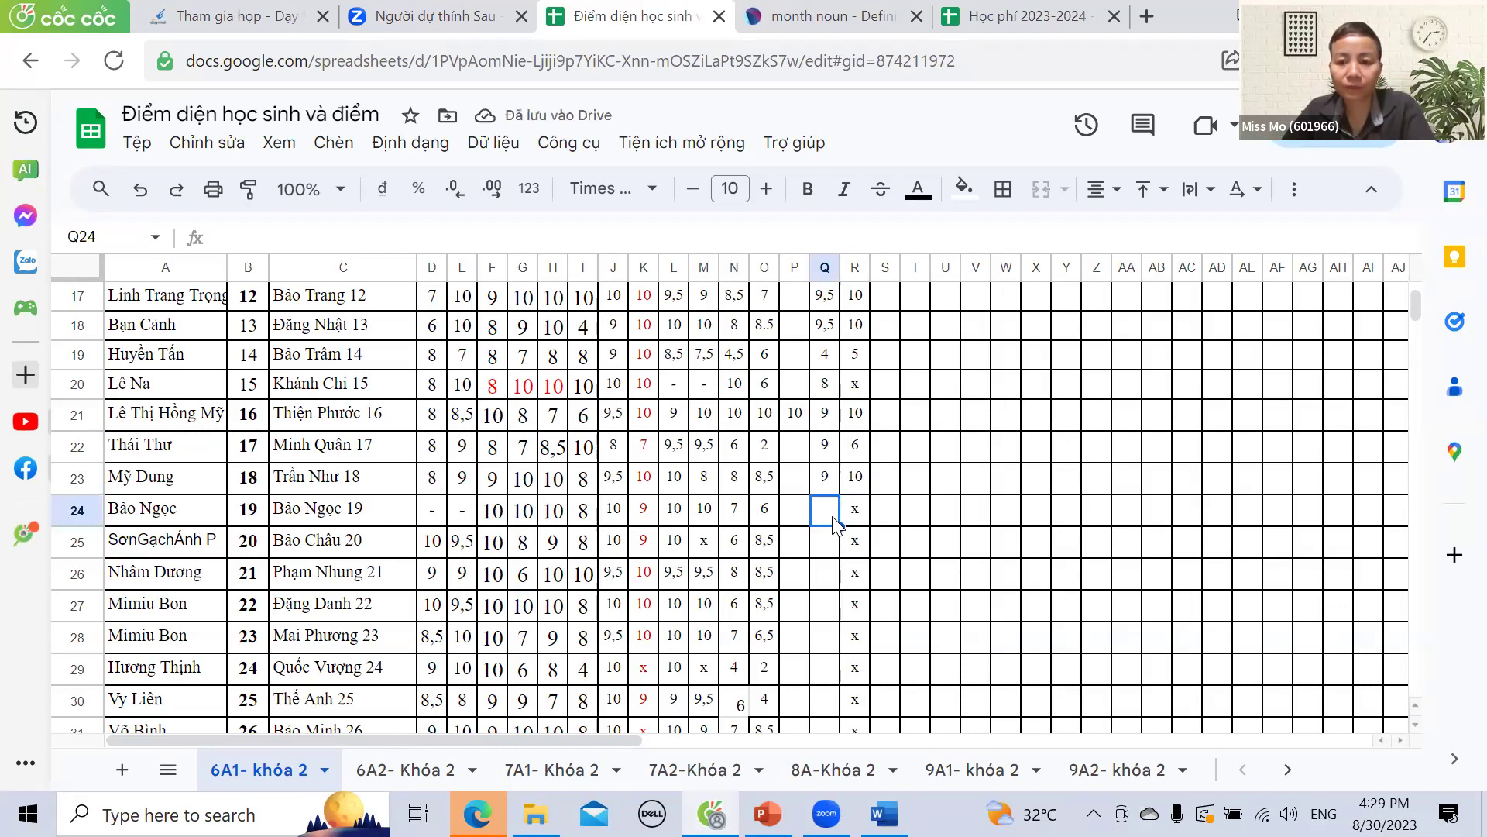
- Enter B7 scores of 10 and 10 in Q24:R24, and 8 and 9 in Q25:R25
{"action": "type", "text": "10"}
{"action": "key", "text": "Tab"}
{"action": "type", "text": "10"}
{"action": "left_click", "coordinate": [828, 542]}
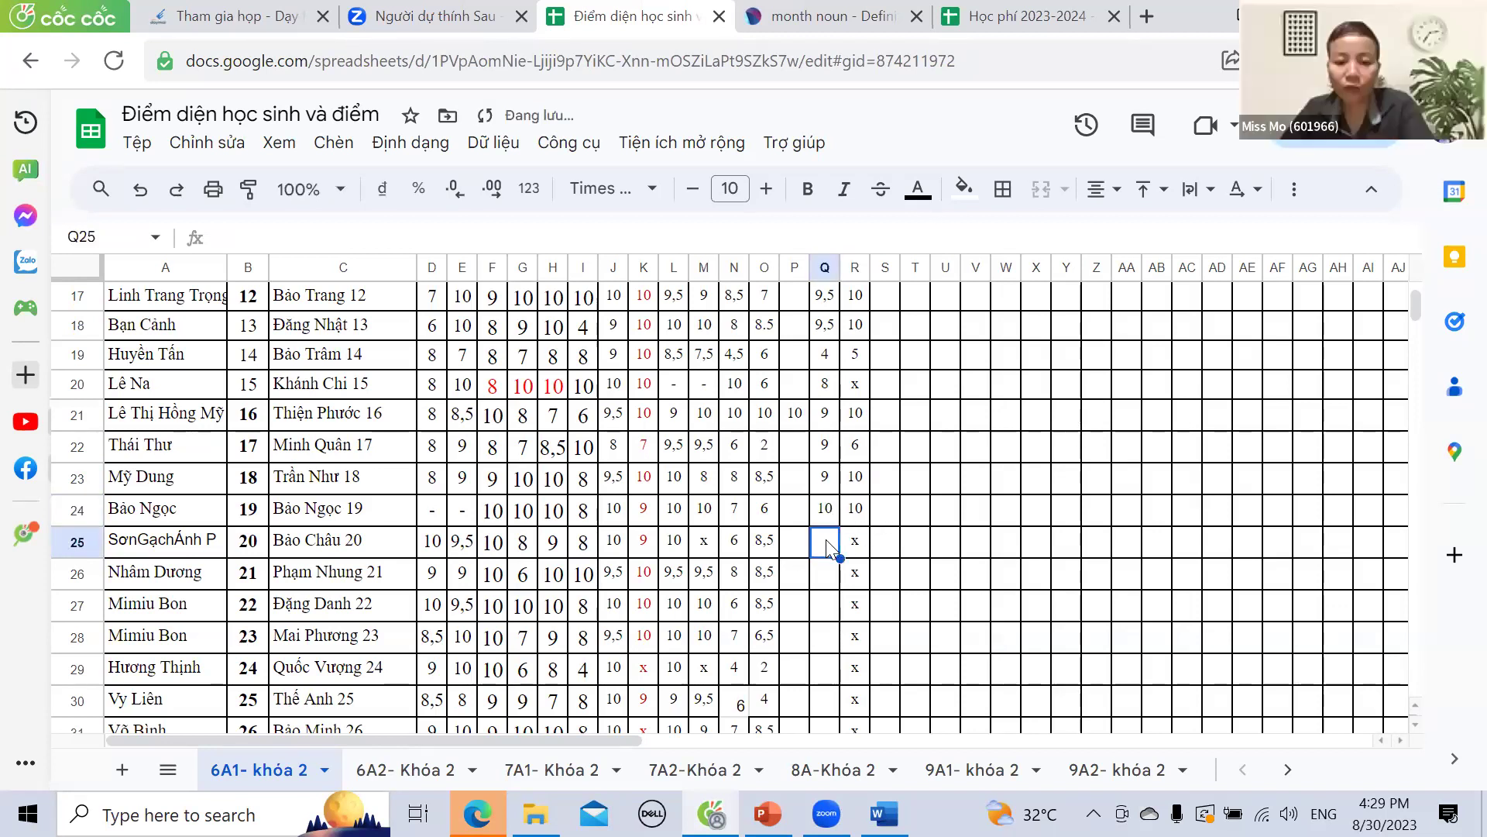
{"action": "scroll", "coordinate": [825, 539], "scroll_direction": "down", "scroll_amount": 3}
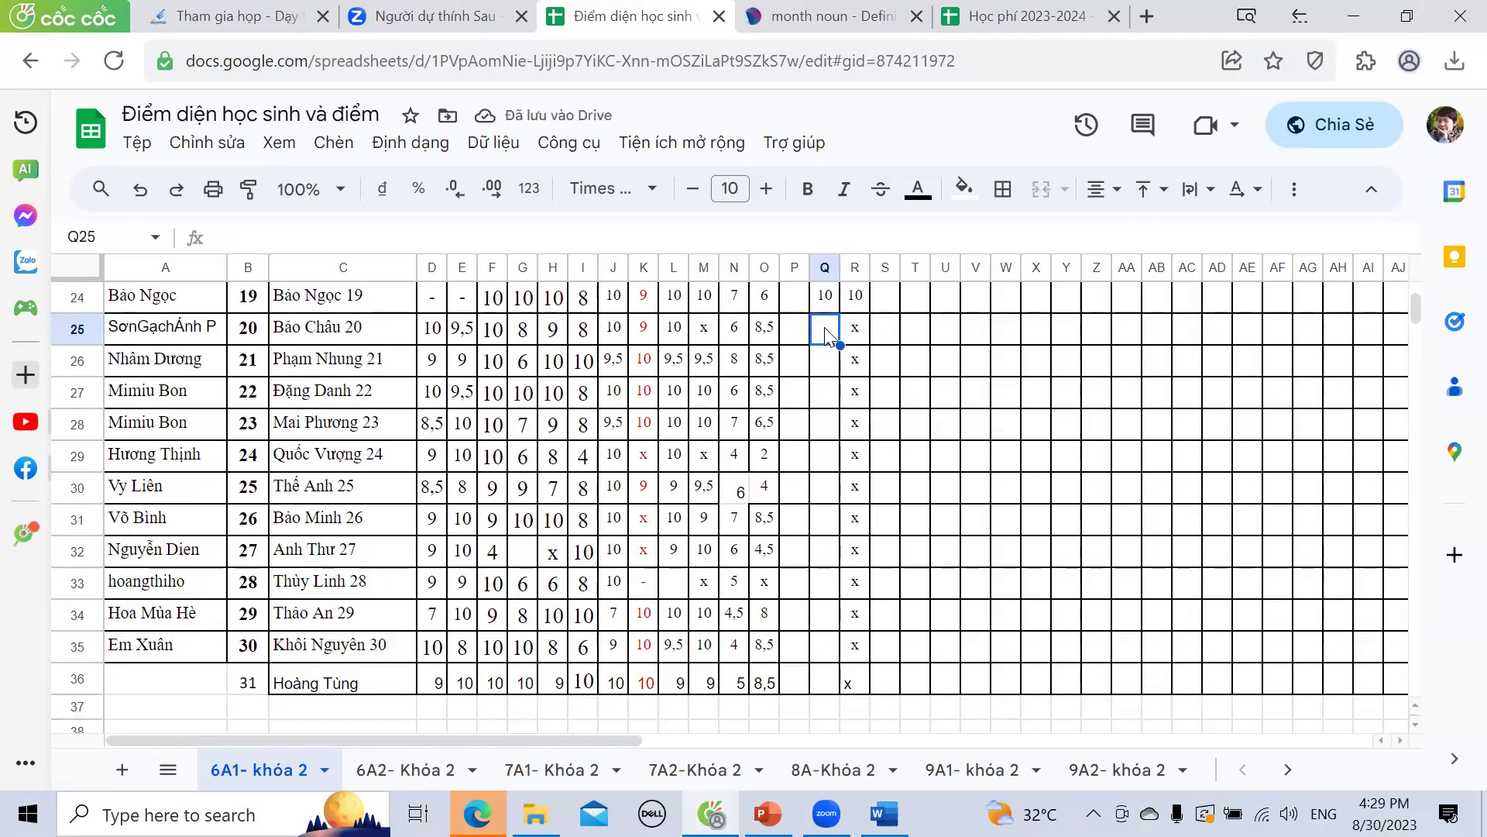
{"action": "type", "text": "8"}
{"action": "left_click", "coordinate": [856, 329]}
{"action": "type", "text": "9"}
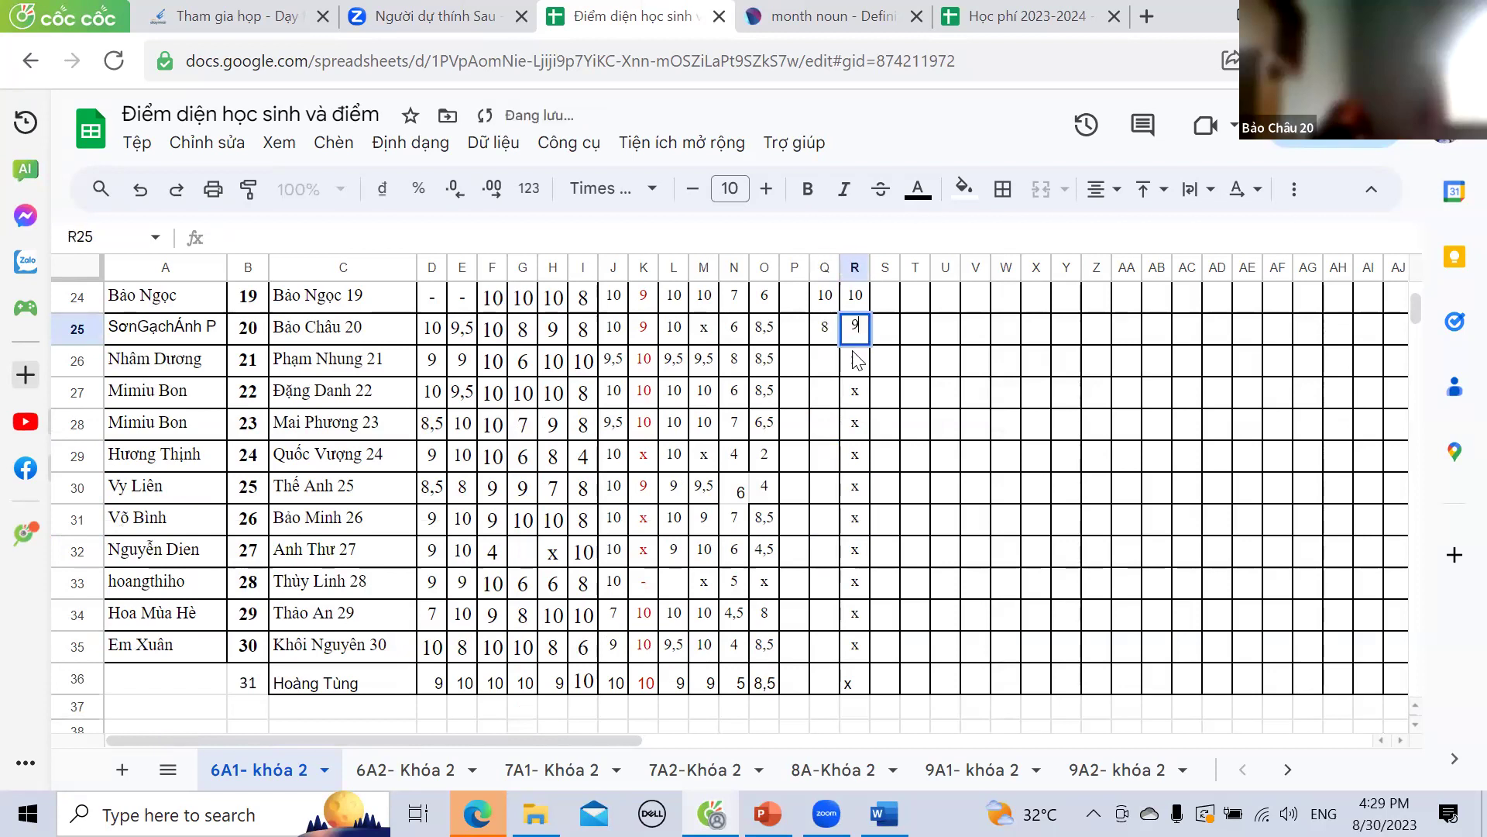
- Enter B7 scores of 10 and 8 in Q26:R26, and 10 and 10 in Q27:R27
{"action": "left_click", "coordinate": [826, 362]}
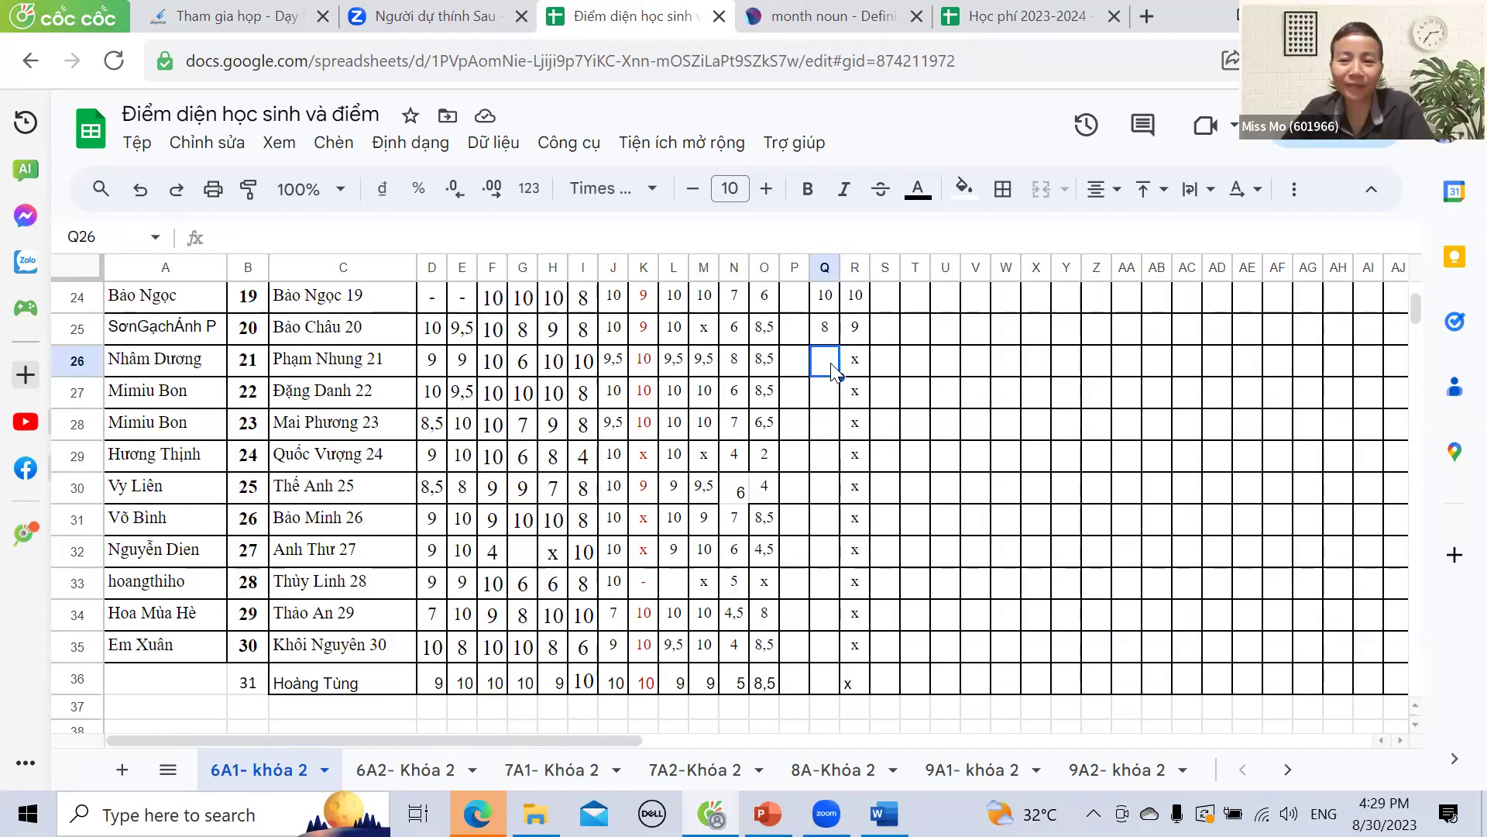
{"action": "type", "text": "10"}
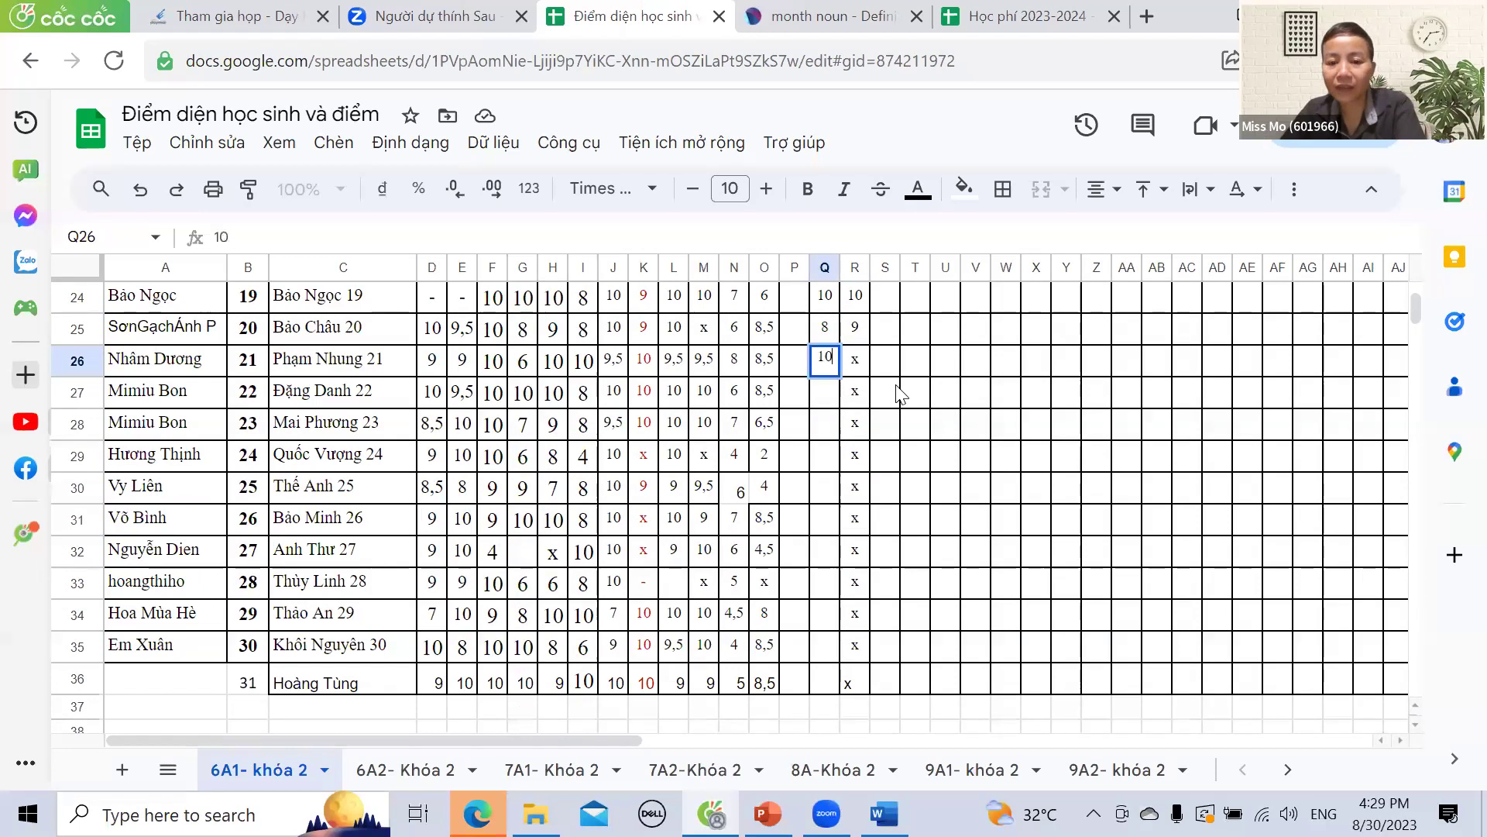
{"action": "key", "text": "Tab"}
{"action": "type", "text": "8"}
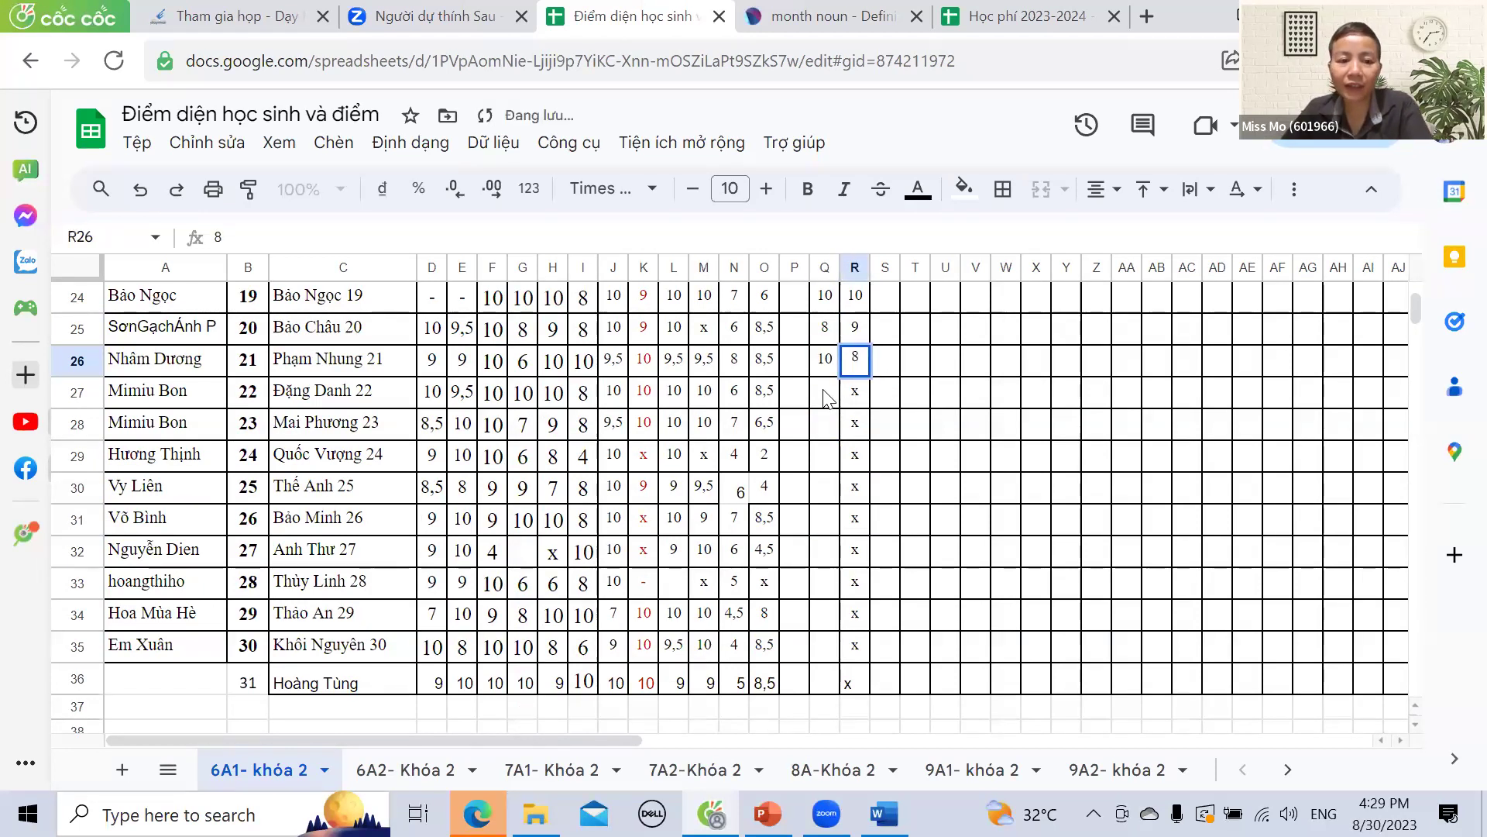
{"action": "left_click", "coordinate": [827, 395]}
{"action": "type", "text": "10"}
{"action": "key", "text": "Tab"}
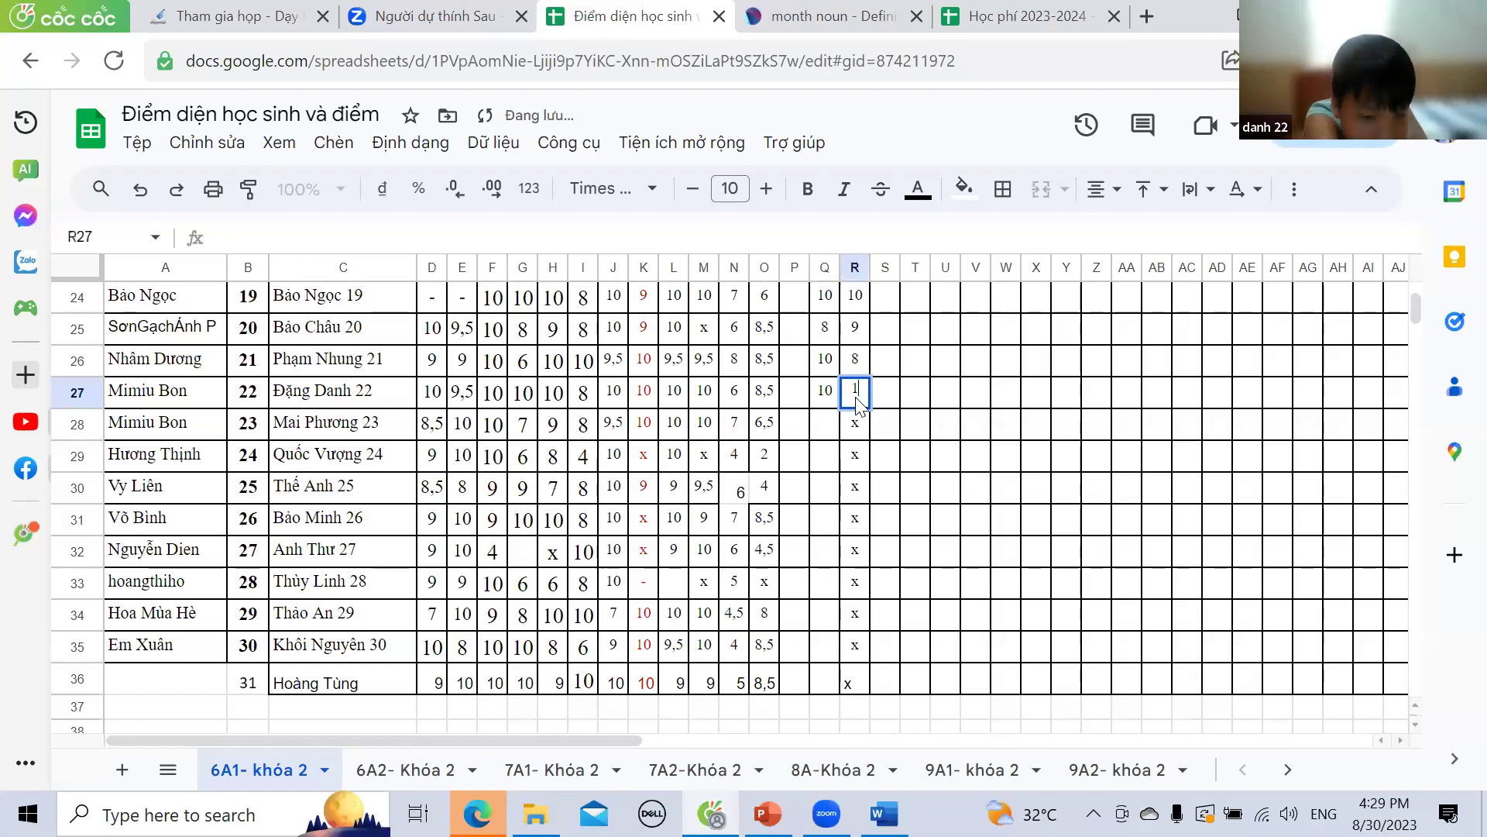
{"action": "type", "text": "10"}
- Enter B7 scores of 10 and 8 in Q28:R28
{"action": "left_click", "coordinate": [833, 426]}
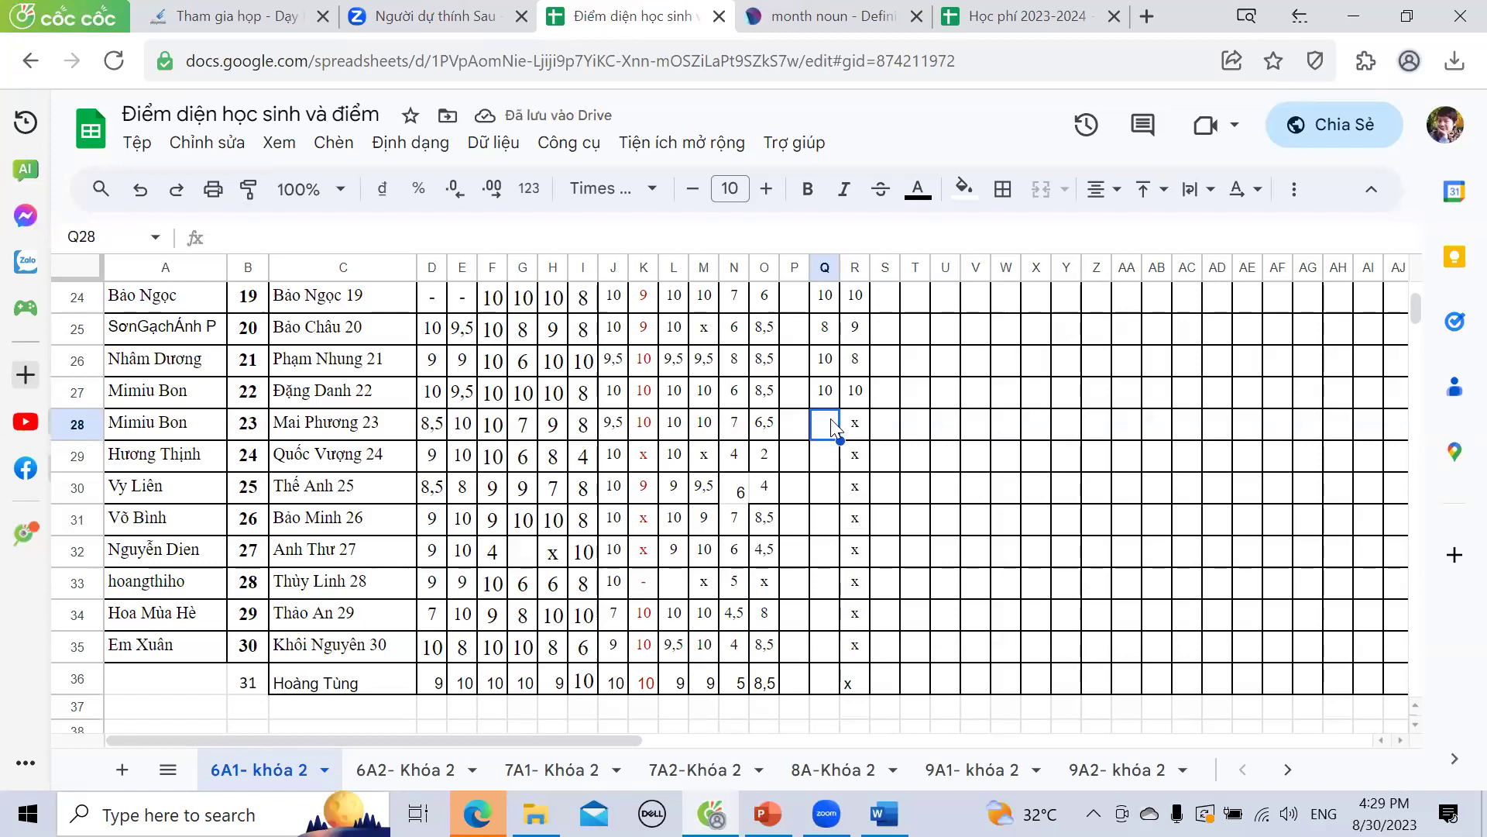
{"action": "type", "text": "10"}
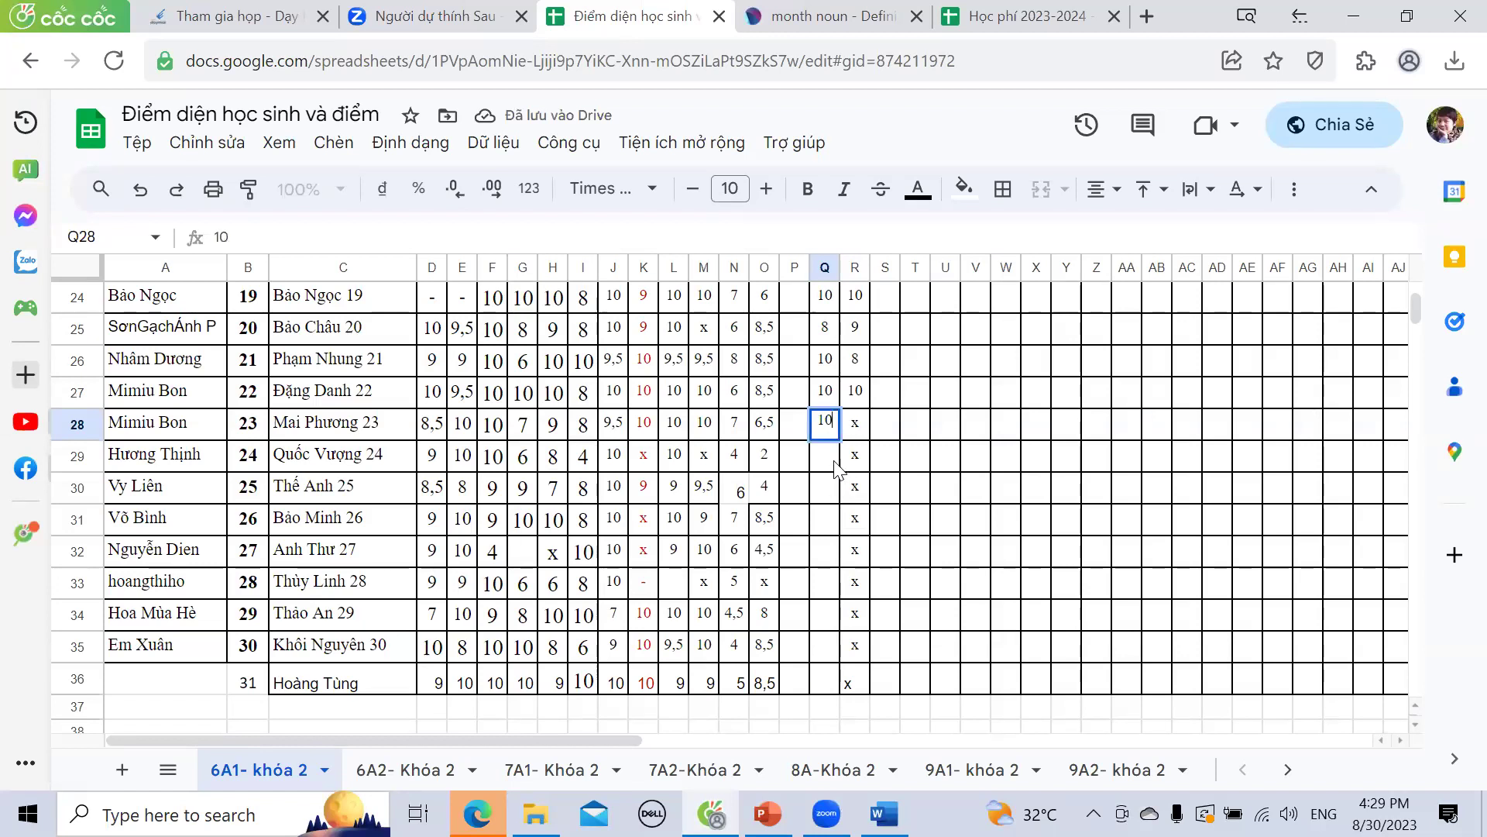
{"action": "left_click", "coordinate": [833, 462]}
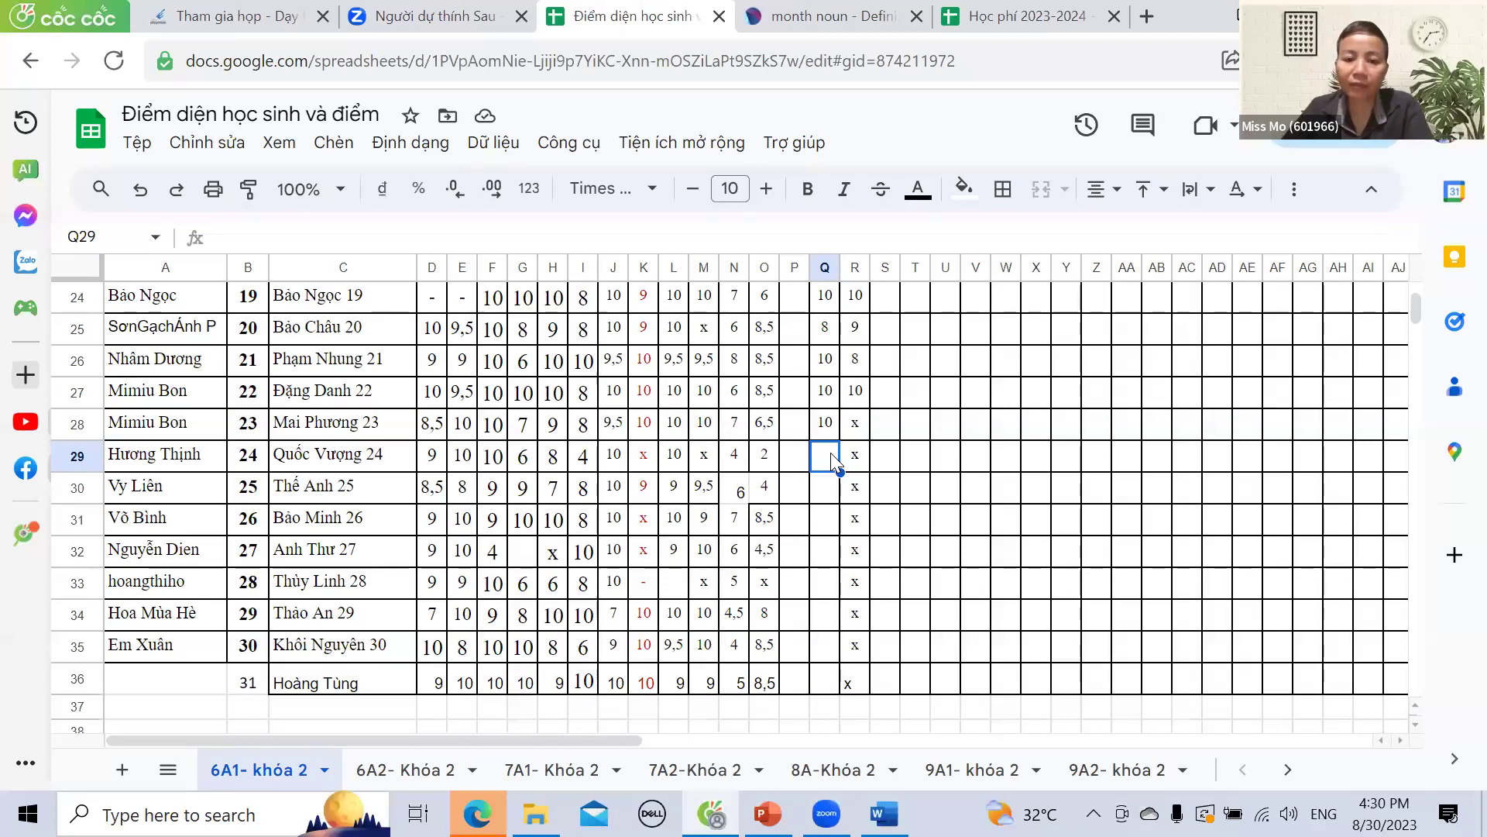
{"action": "left_click", "coordinate": [857, 426]}
{"action": "type", "text": "8"}
{"action": "left_click", "coordinate": [823, 457]}
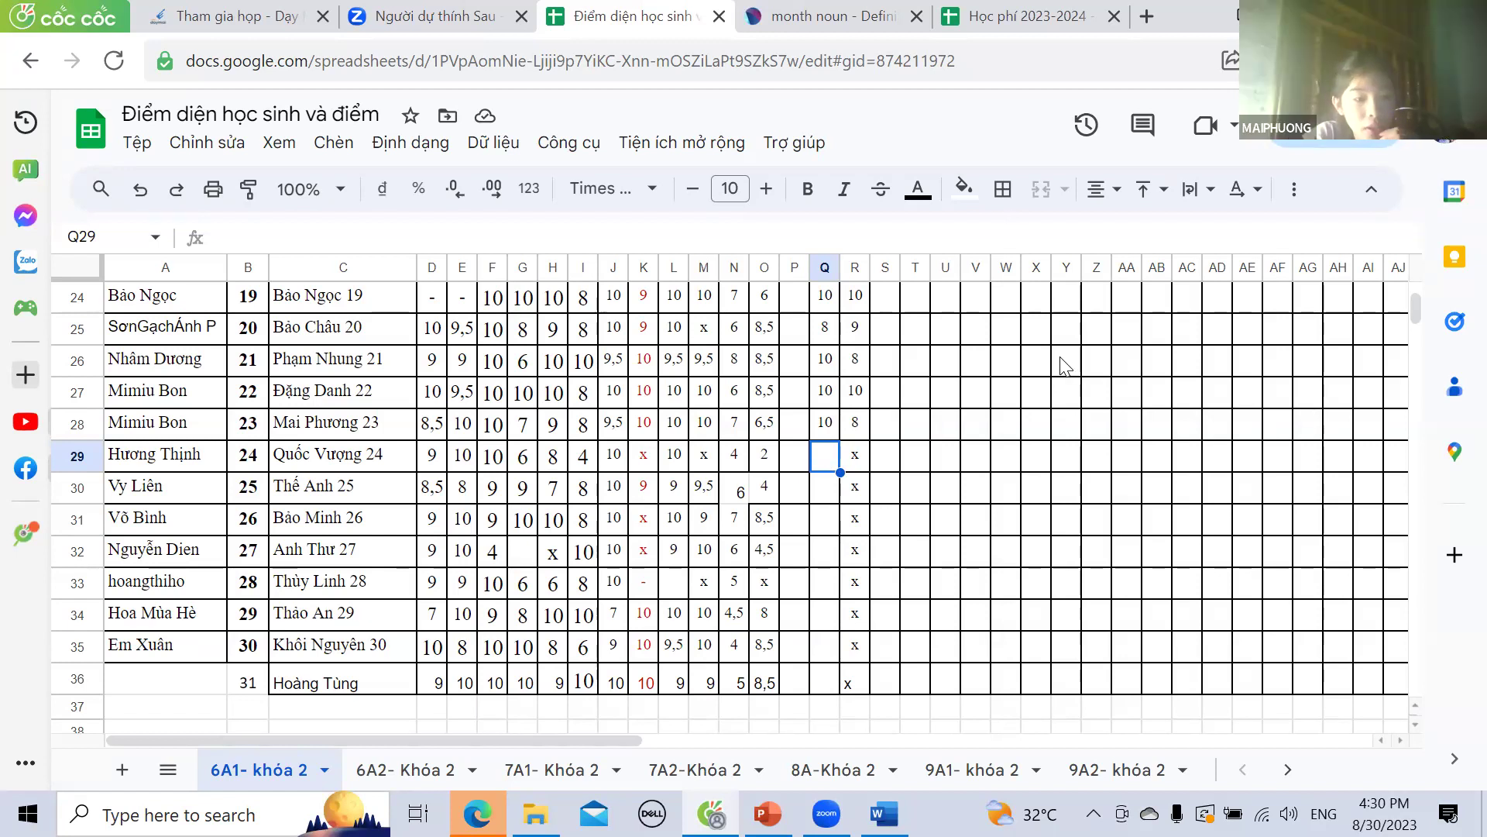
- Change the B7 score in Q28 to 6, and enter scores of 10 and 8 in Q29:R29
{"action": "left_click", "coordinate": [832, 423]}
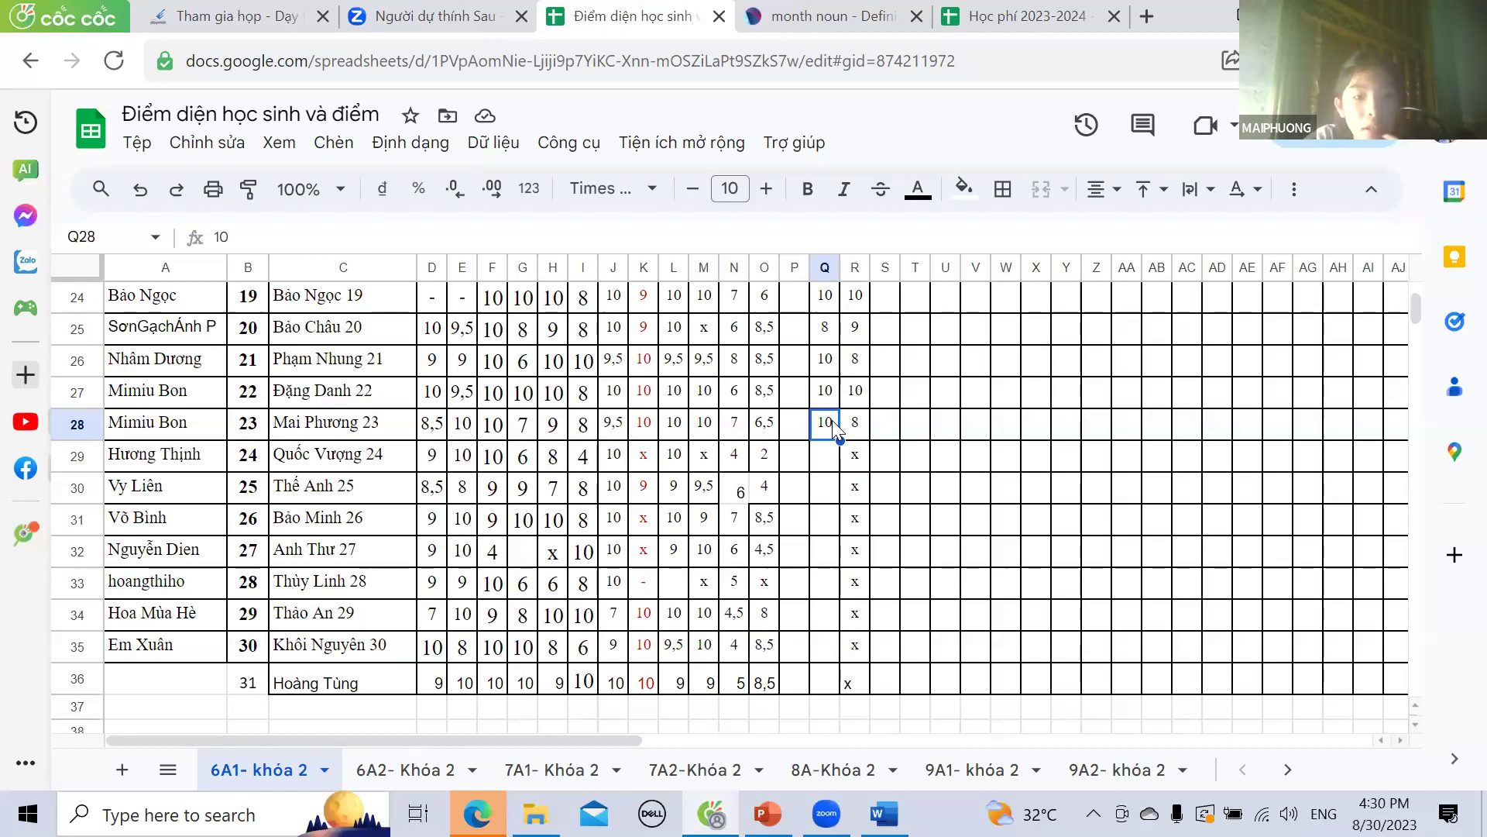
{"action": "type", "text": "6"}
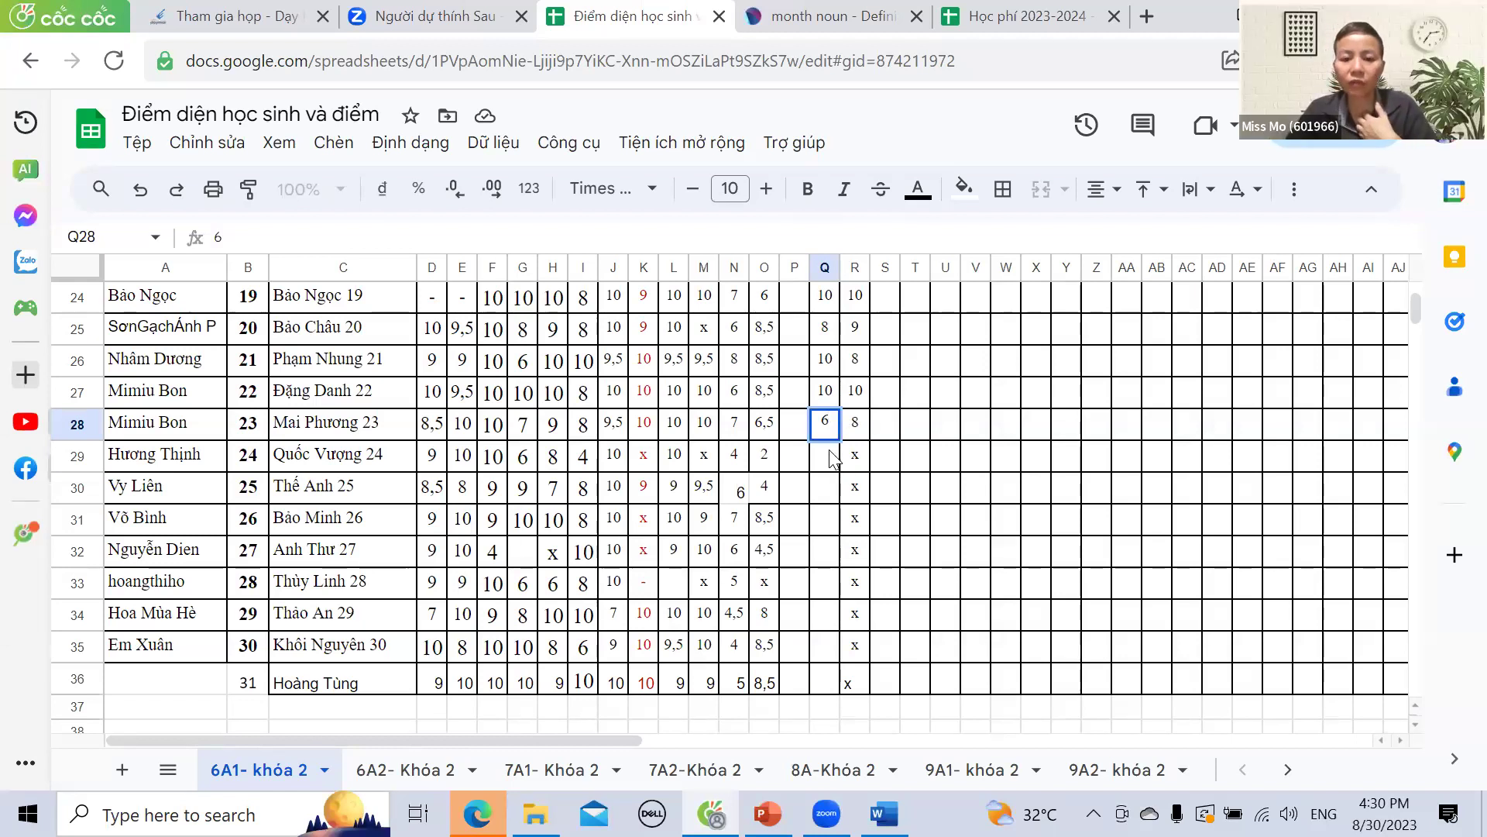
{"action": "left_click", "coordinate": [832, 458]}
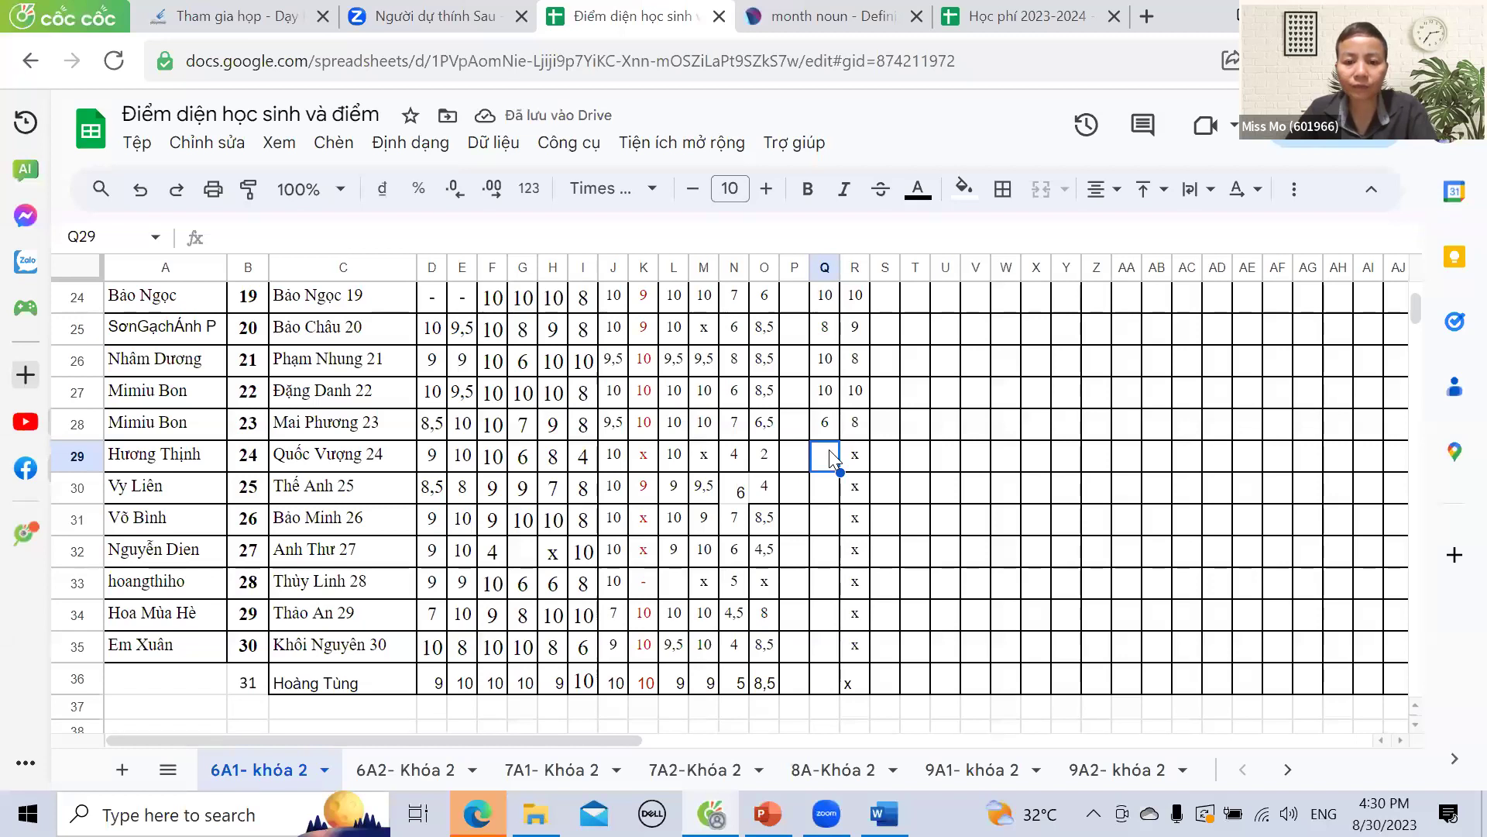
{"action": "type", "text": "10"}
{"action": "left_click", "coordinate": [855, 459]}
{"action": "type", "text": "8"}
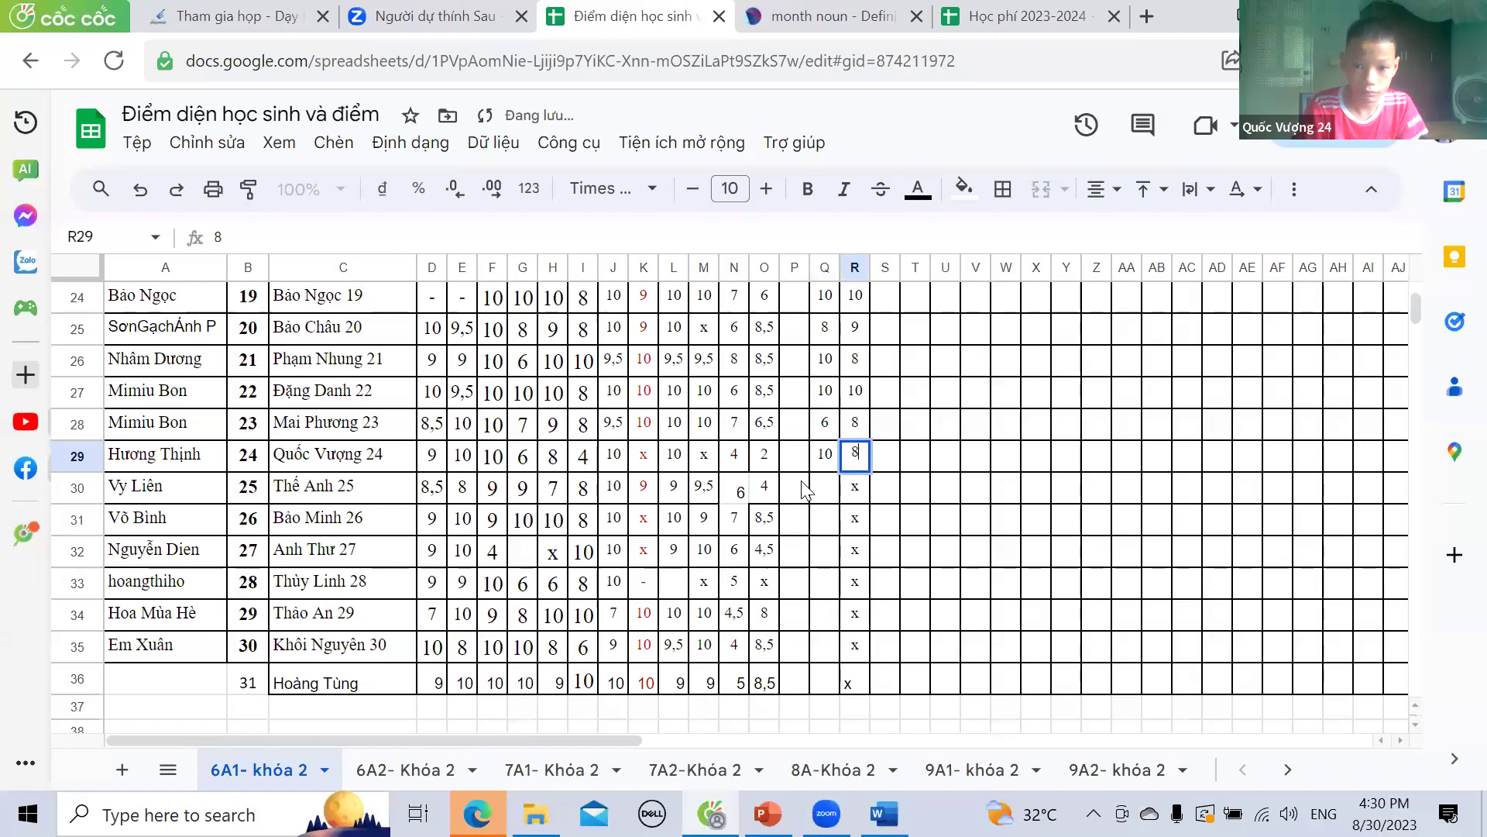
- Enter a B7 score of 7,5 in Q30
{"action": "left_click", "coordinate": [820, 495]}
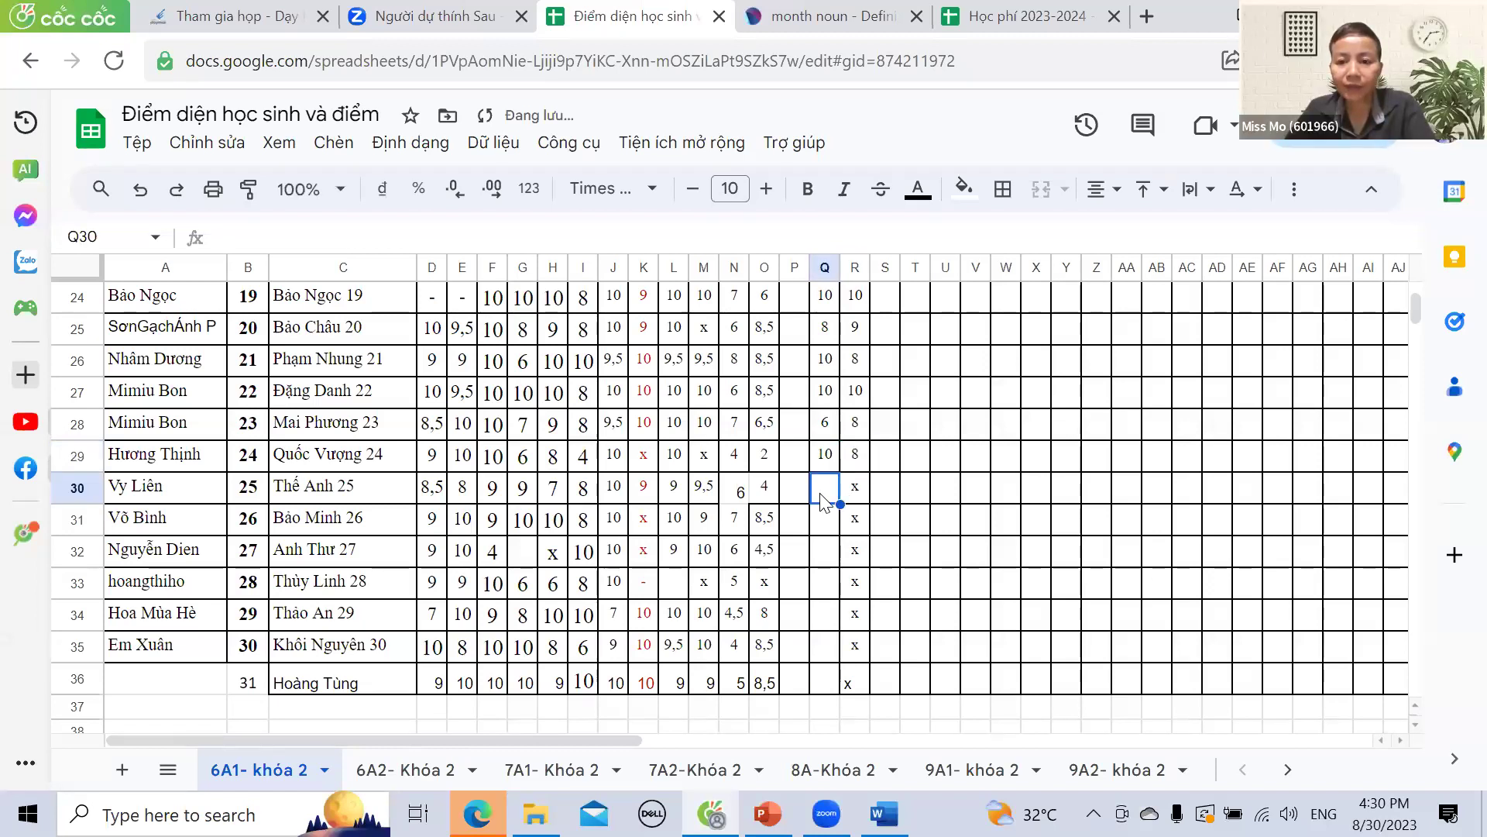
{"action": "type", "text": "7,5"}
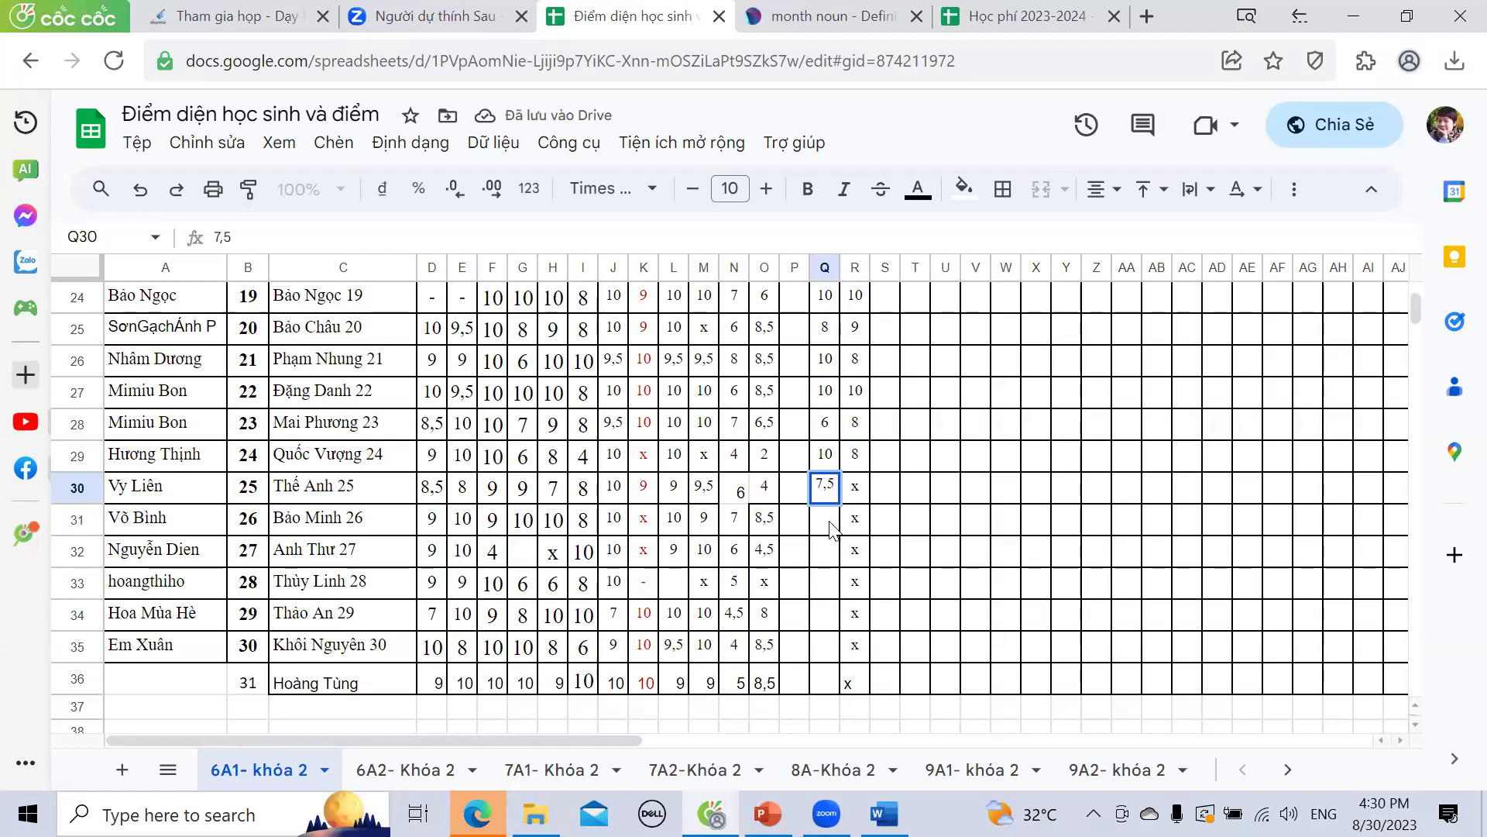
{"action": "key", "text": "Return"}
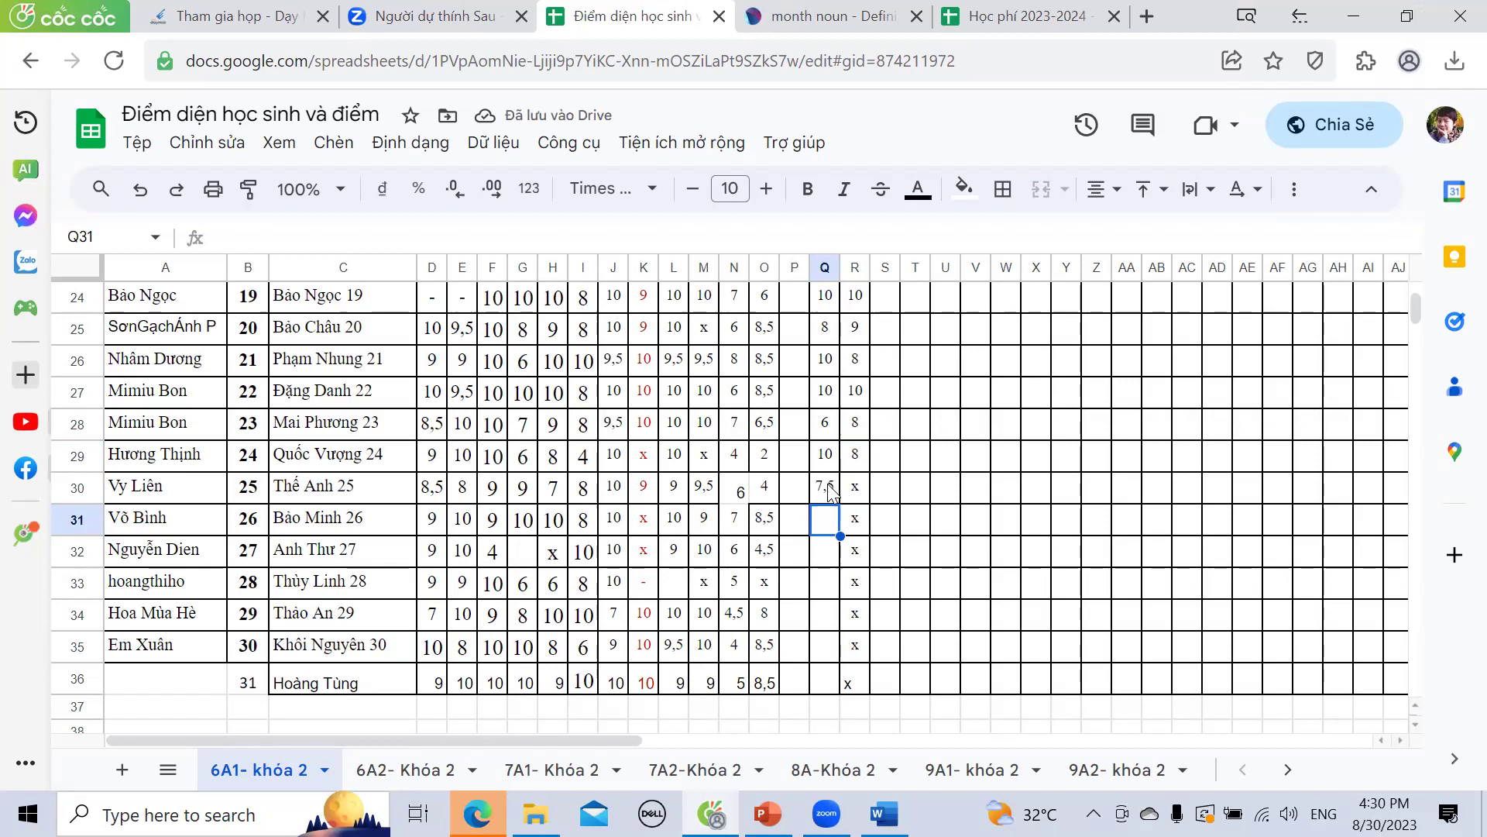
- Set the B7 scores in Q30:R30 to 7 and 5
{"action": "left_click", "coordinate": [825, 487]}
{"action": "type", "text": "7"}
{"action": "key", "text": "Tab"}
{"action": "type", "text": "5"}
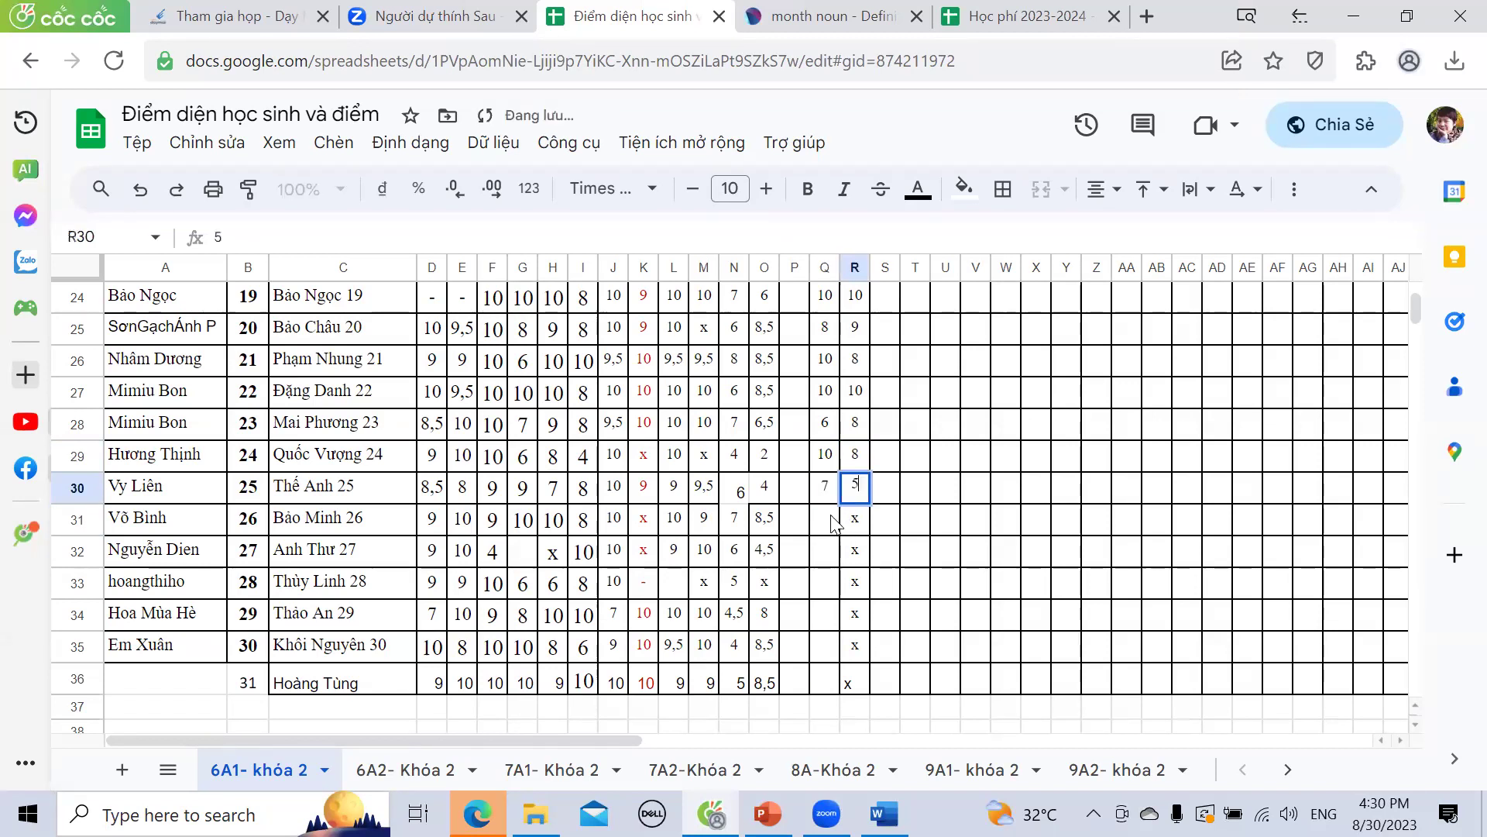
{"action": "left_click", "coordinate": [829, 516]}
{"action": "scroll", "coordinate": [827, 514], "scroll_direction": "down", "scroll_amount": 1}
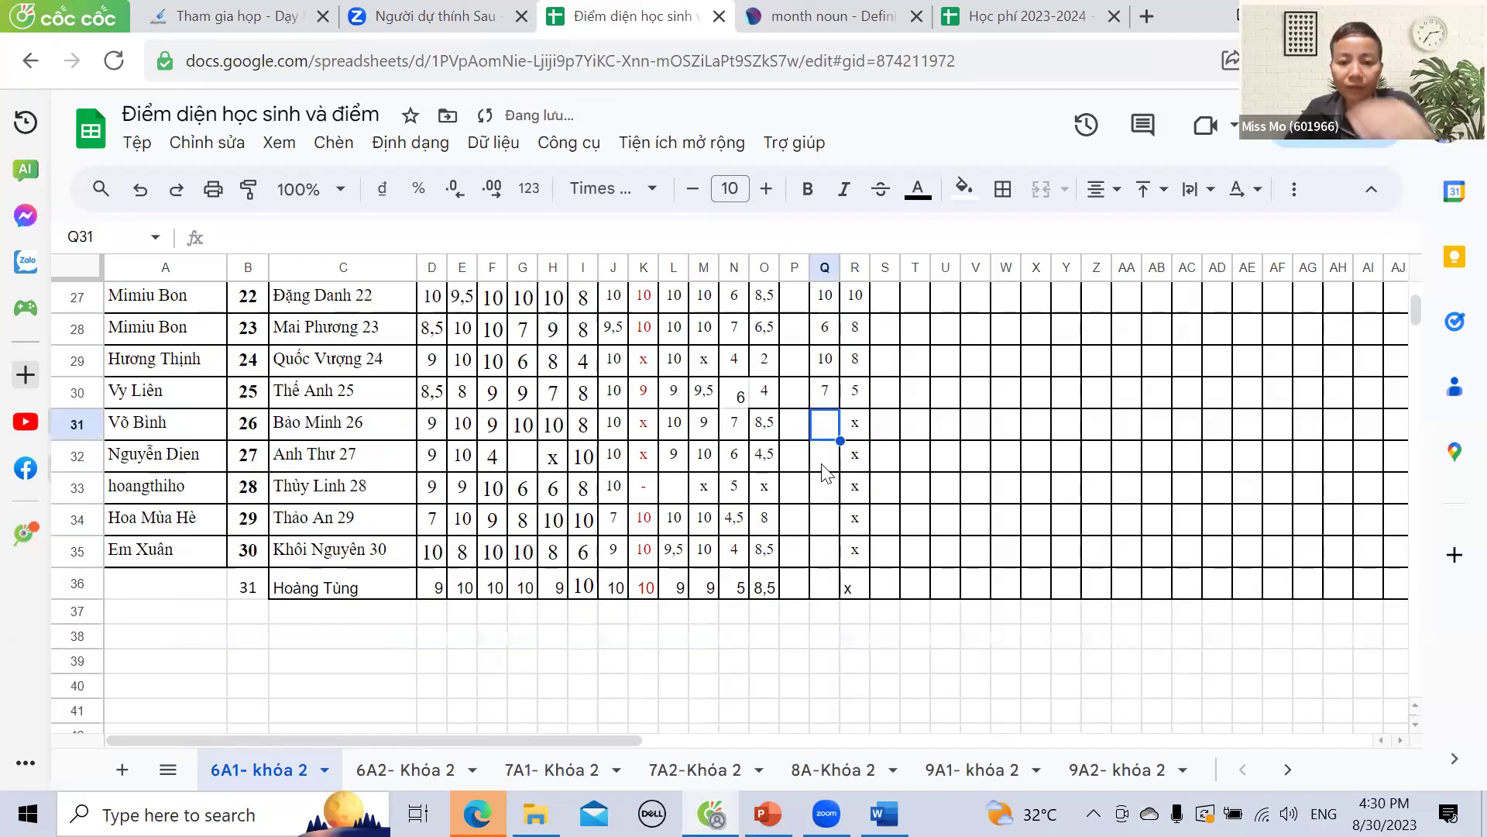
- Enter B7 scores of 8 and 8 in Q31:R31
{"action": "type", "text": "8"}
{"action": "left_click", "coordinate": [858, 427]}
{"action": "type", "text": "8"}
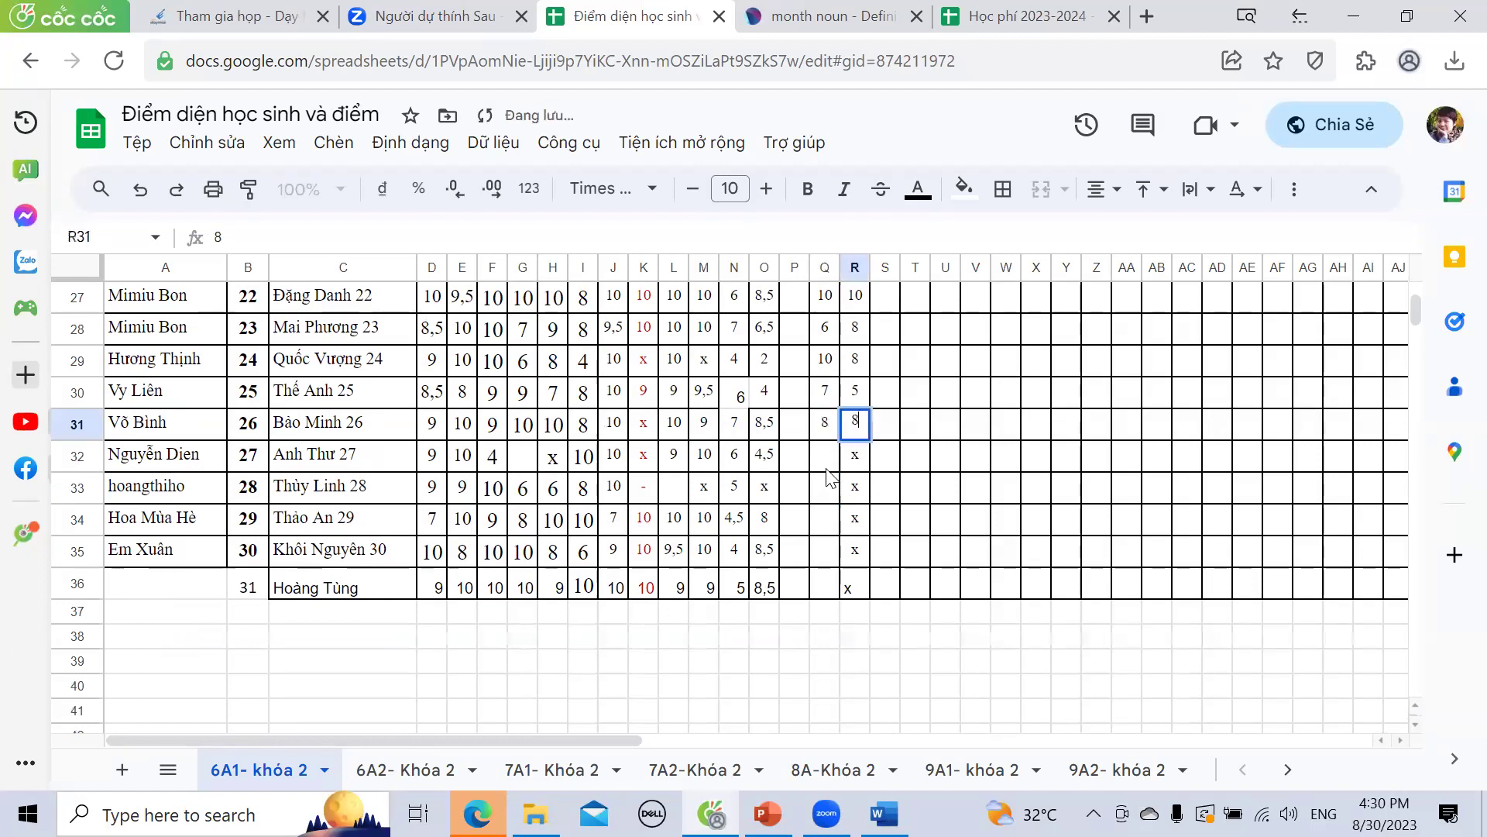
- Enter B7 scores of 9,5 and 10 in Q32:R32
{"action": "left_click", "coordinate": [829, 476]}
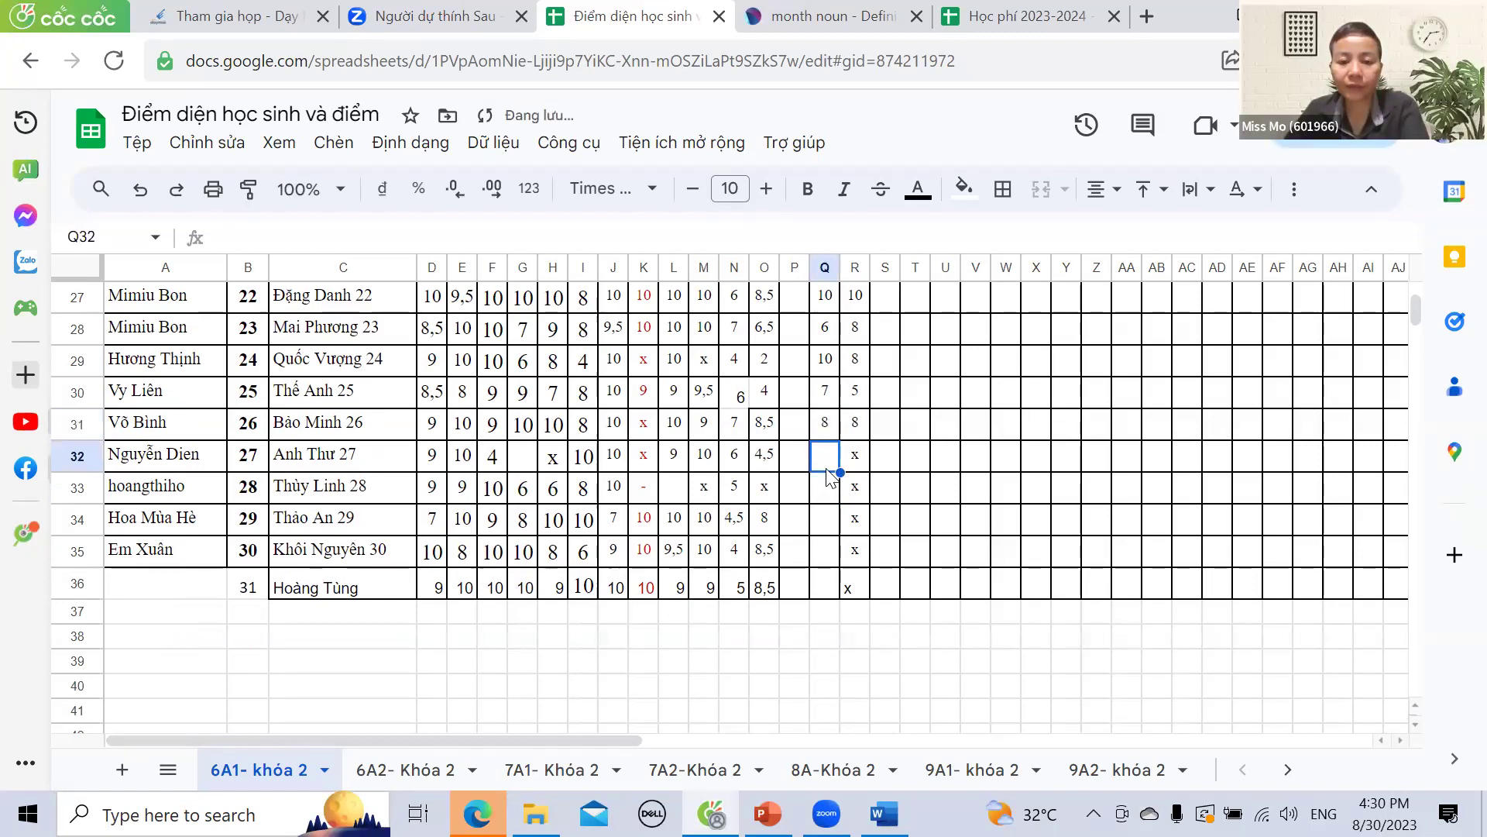
{"action": "type", "text": "9,"}
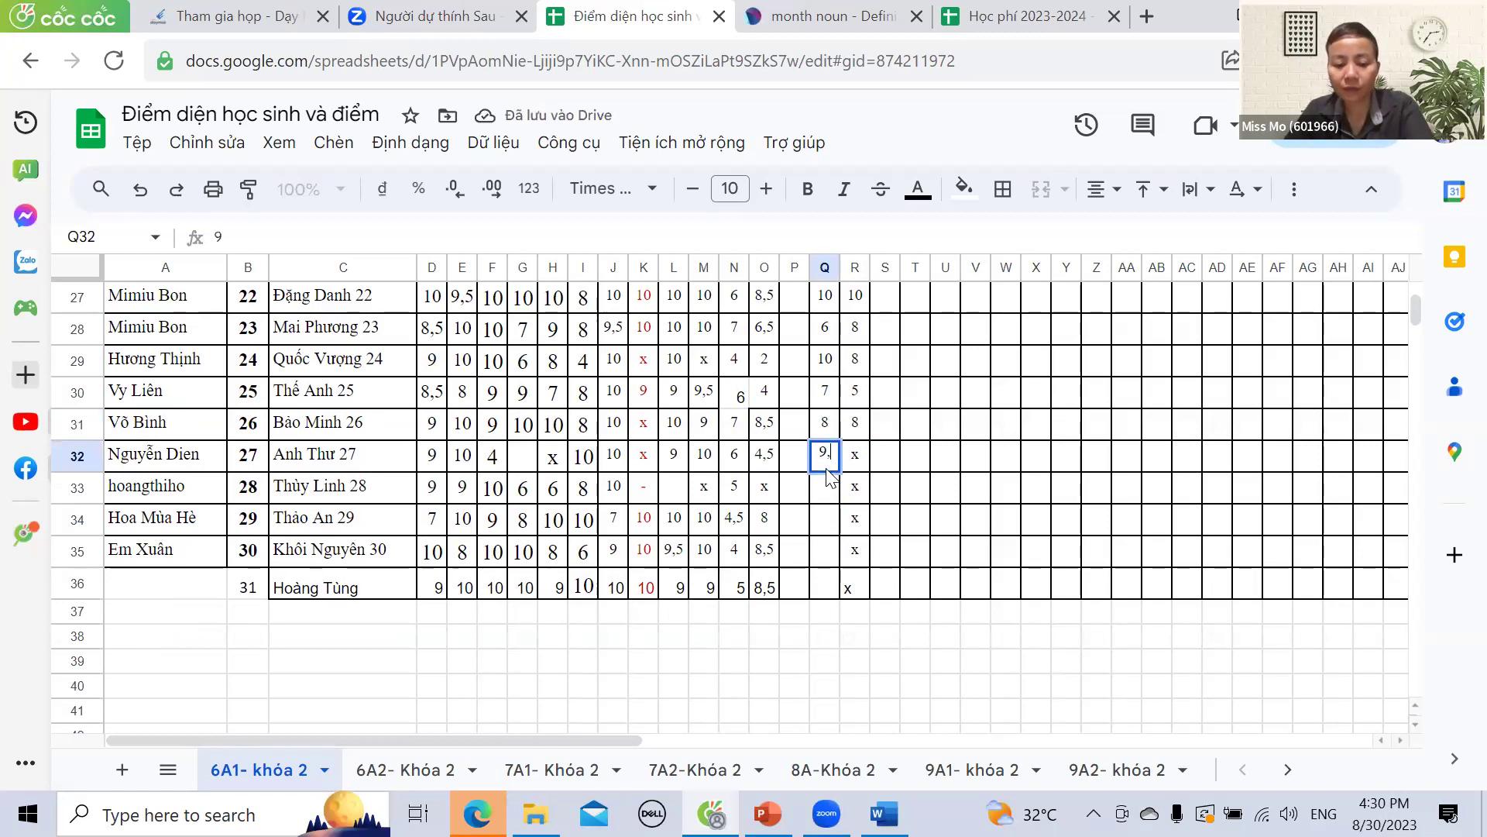
{"action": "type", "text": "5"}
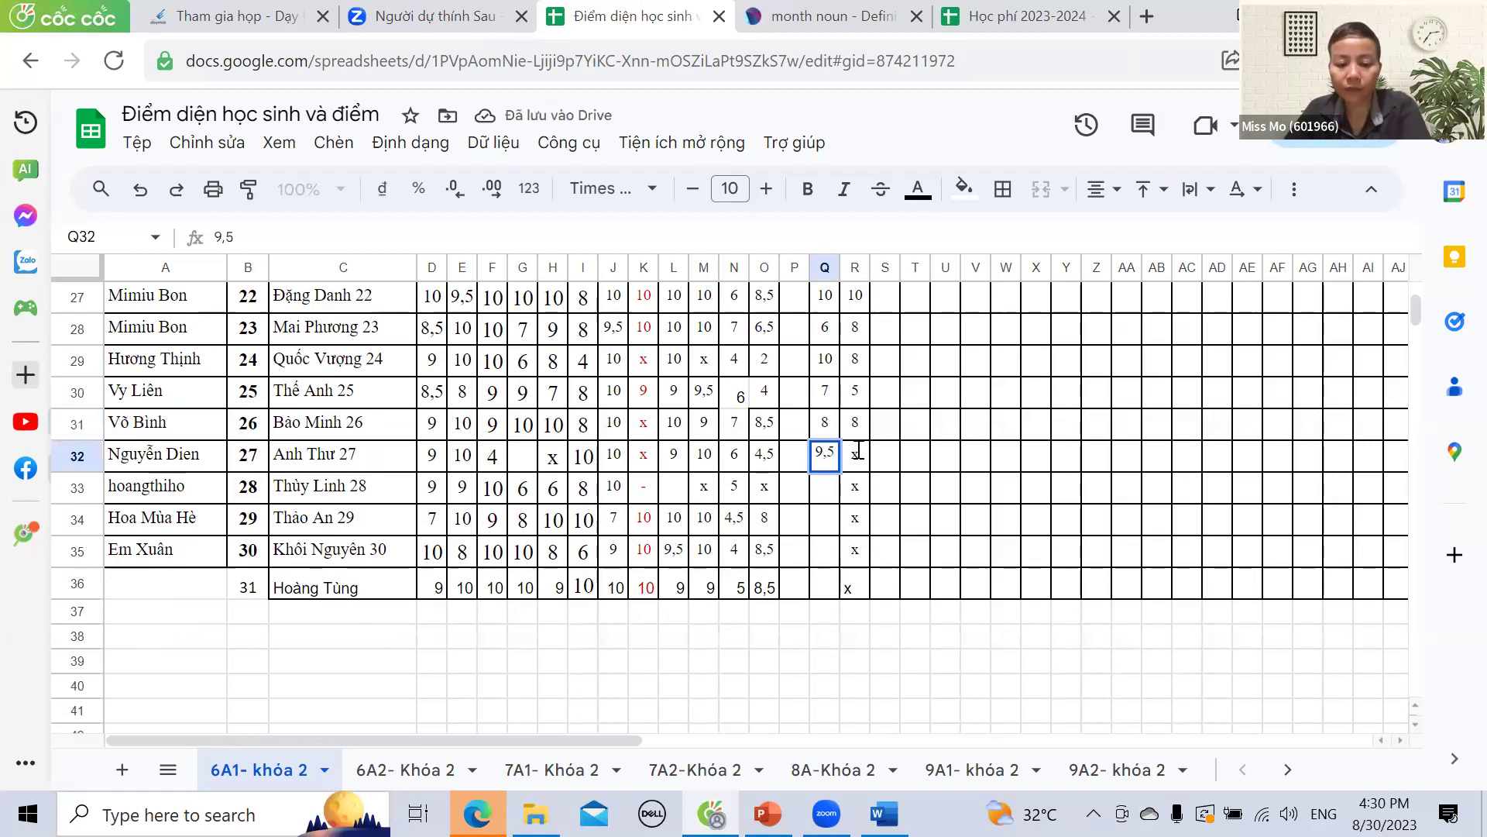
{"action": "left_click", "coordinate": [859, 460]}
{"action": "type", "text": "10"}
- Enter a B7 score of 3 in Q33 and 9 in Q34
{"action": "left_click", "coordinate": [823, 496]}
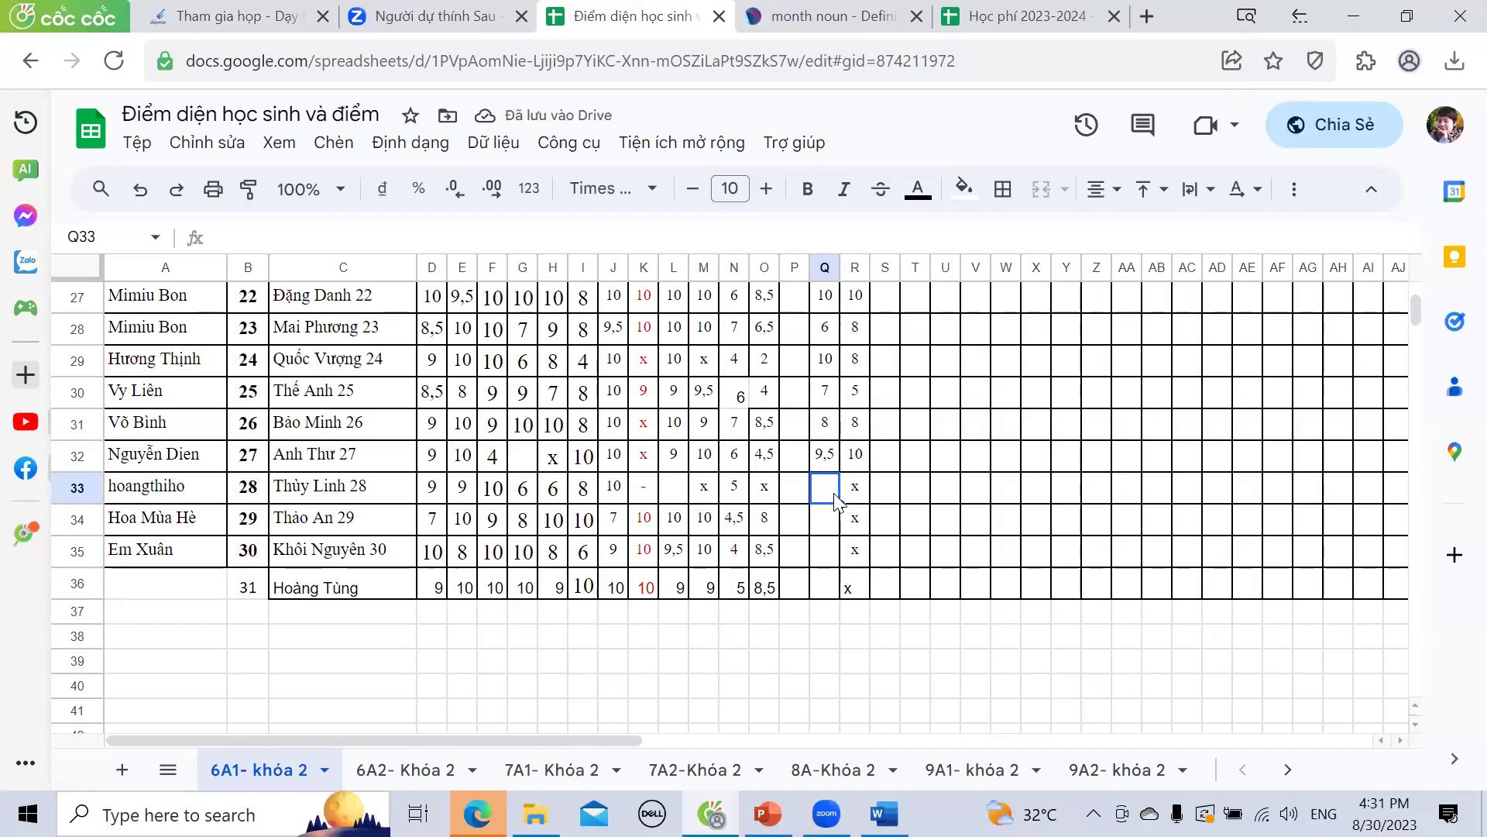
{"action": "type", "text": "3"}
{"action": "key", "text": "Tab"}
{"action": "left_click", "coordinate": [828, 530]}
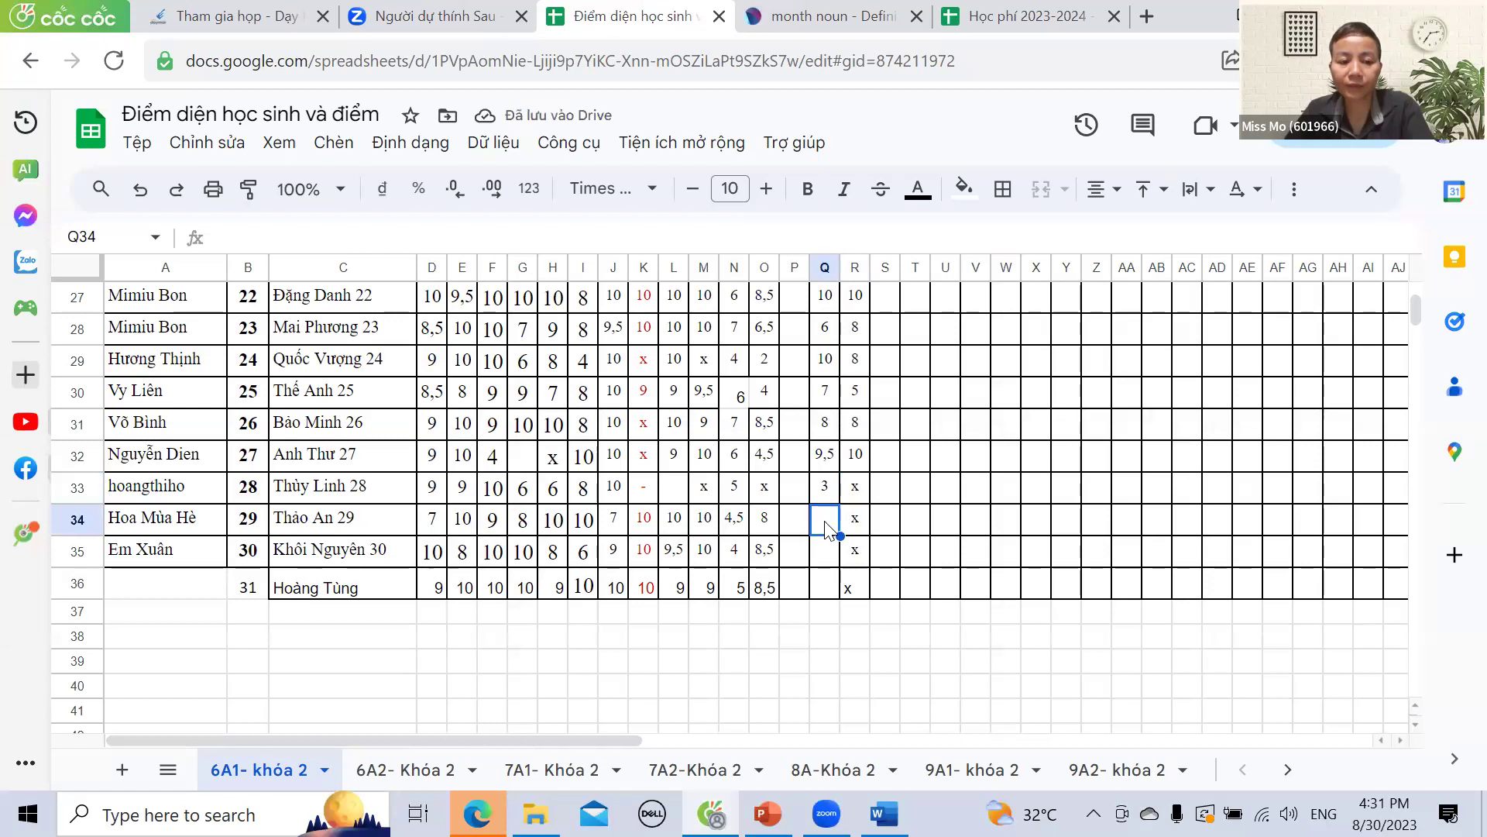
{"action": "type", "text": "9"}
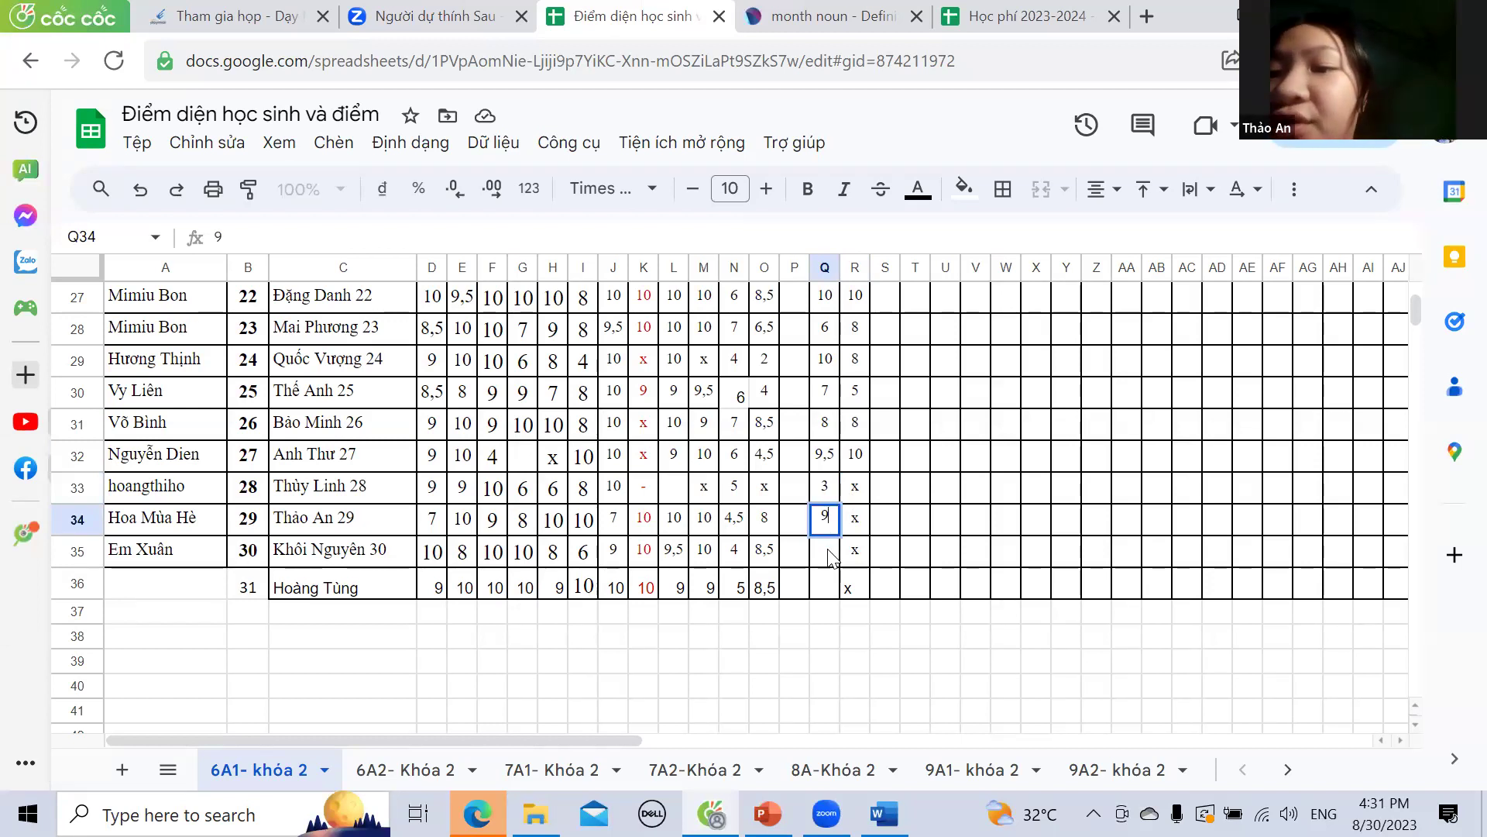
- Enter B7 scores of 10 and 9 in Q35:R35
{"action": "left_click", "coordinate": [830, 555]}
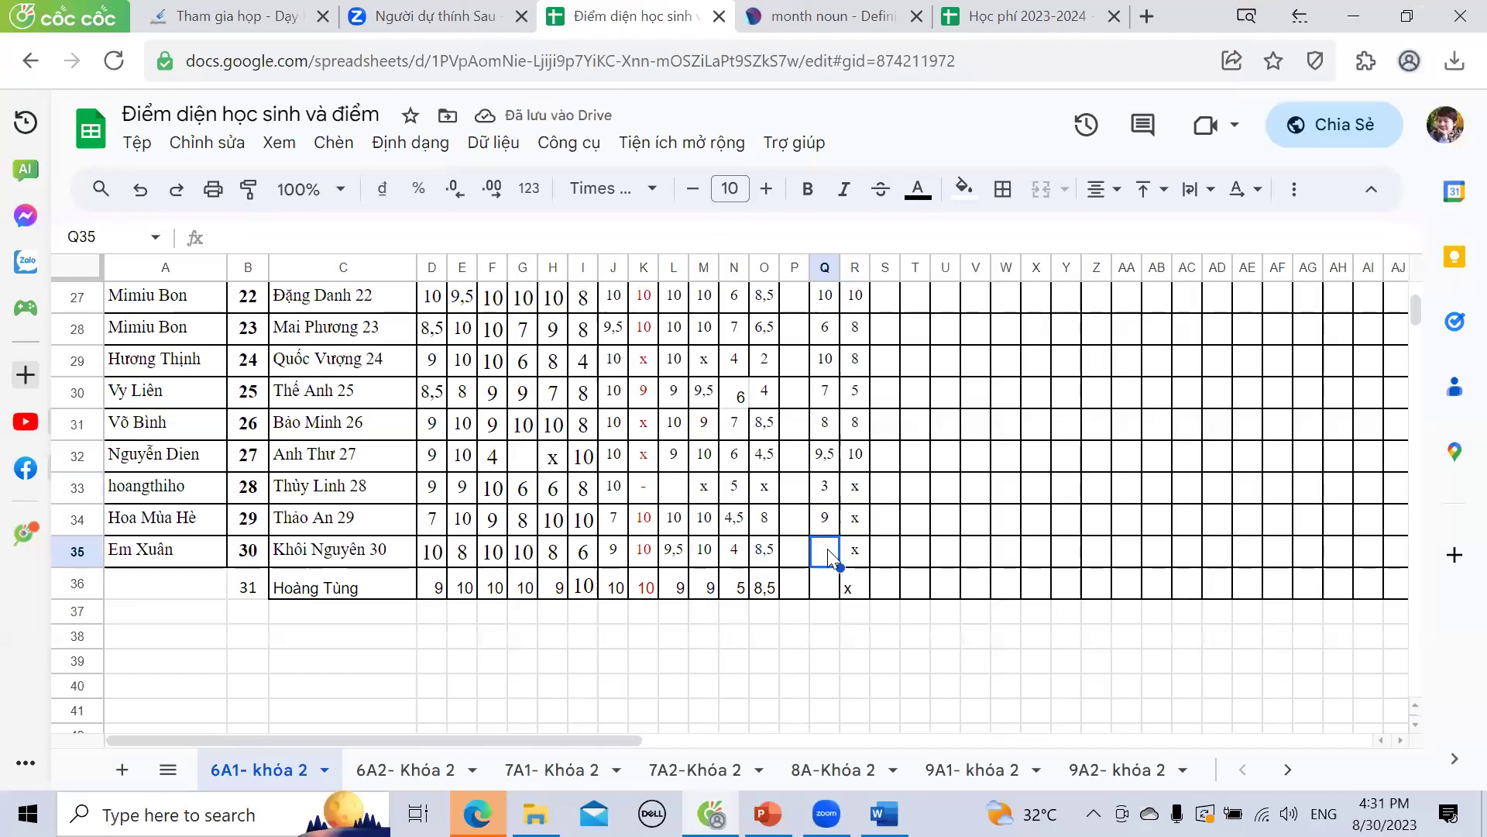
{"action": "type", "text": "10"}
{"action": "key", "text": "Tab"}
{"action": "type", "text": "9"}
{"action": "key", "text": "Return"}
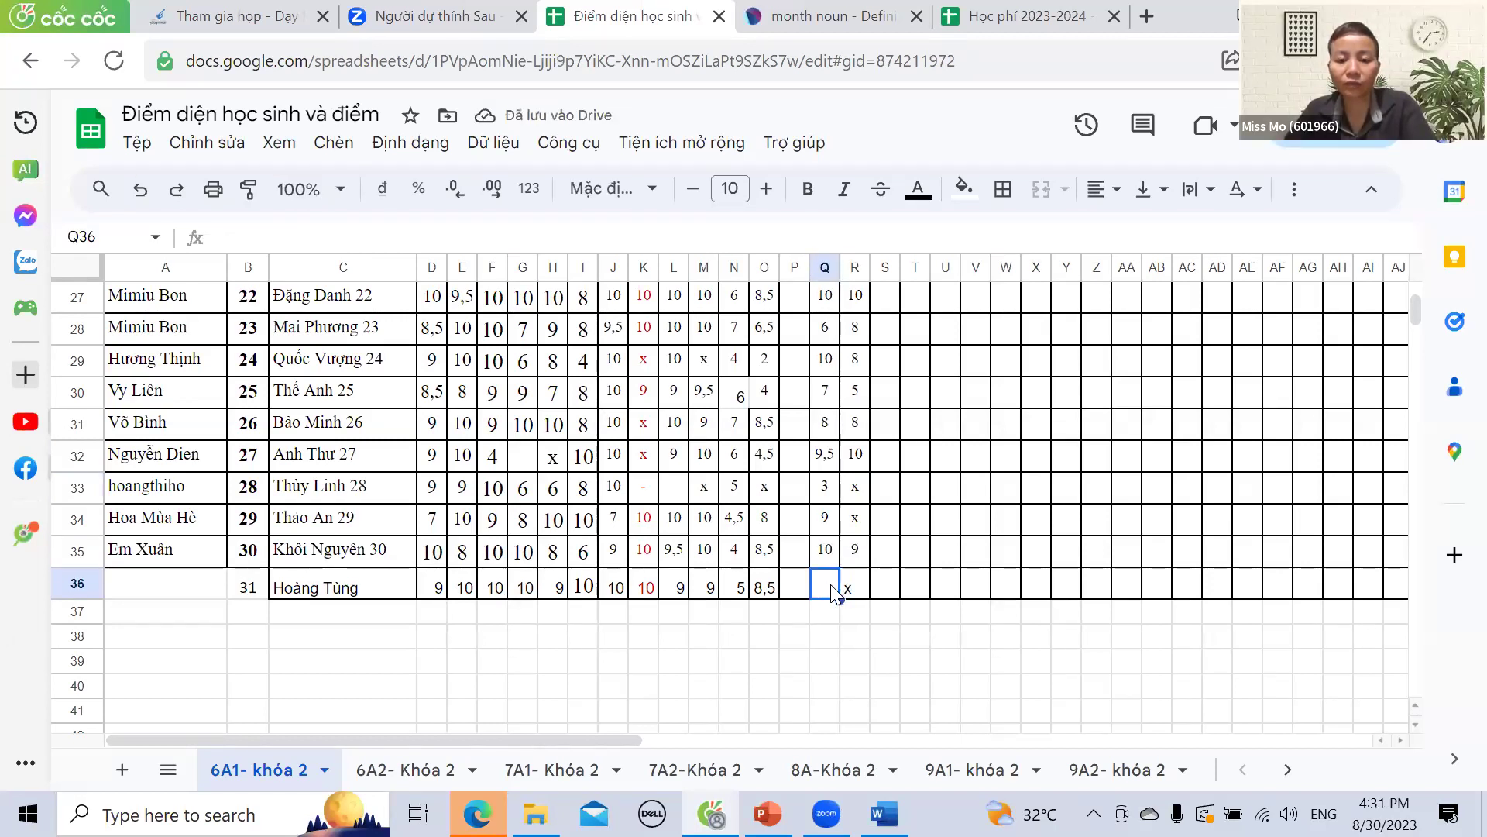
- Enter B7 scores of 9,5 and 9 in Q36:R36
{"action": "type", "text": "9,"}
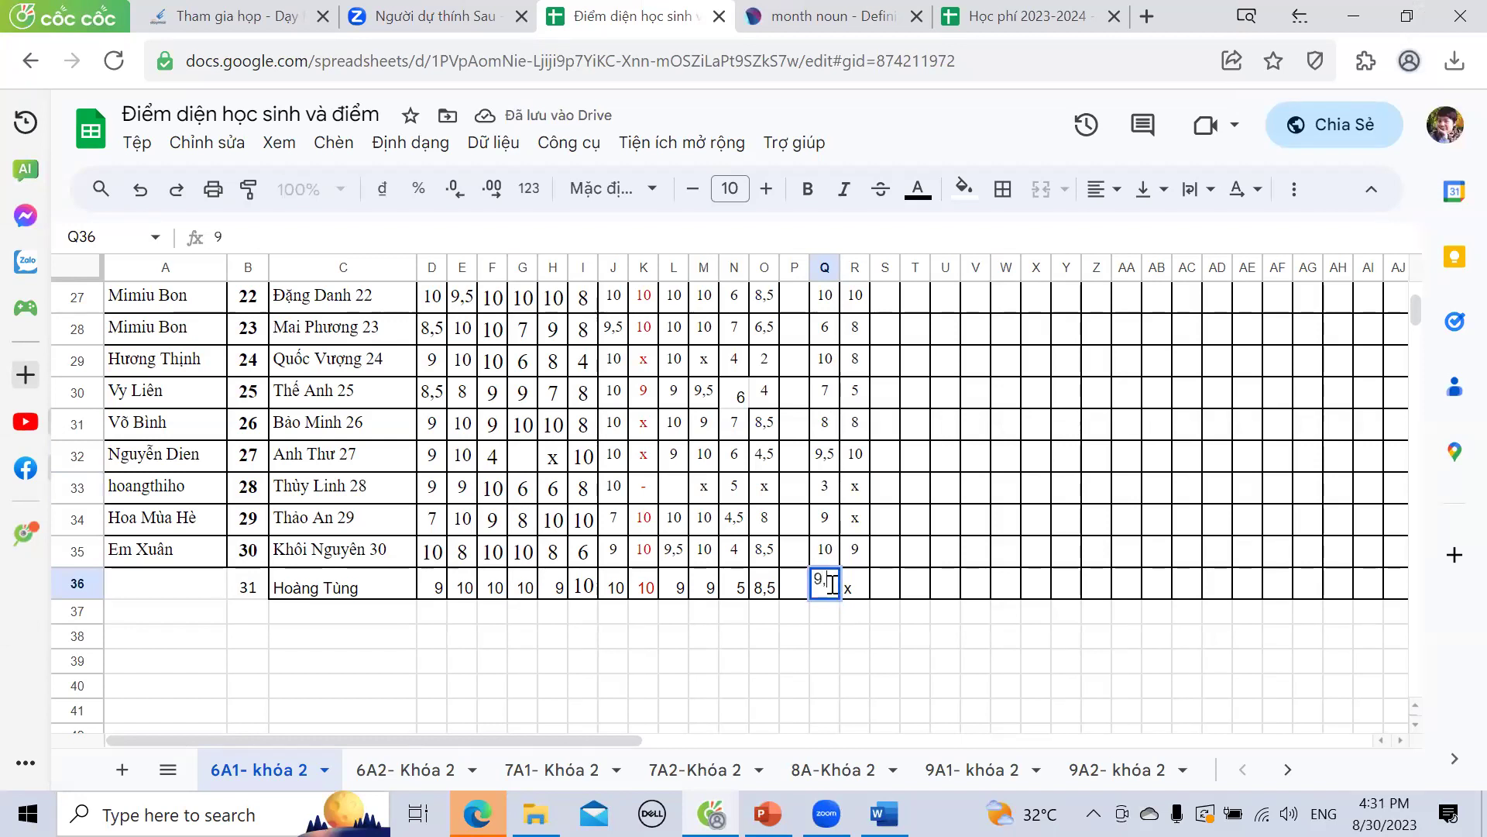
{"action": "type", "text": "5"}
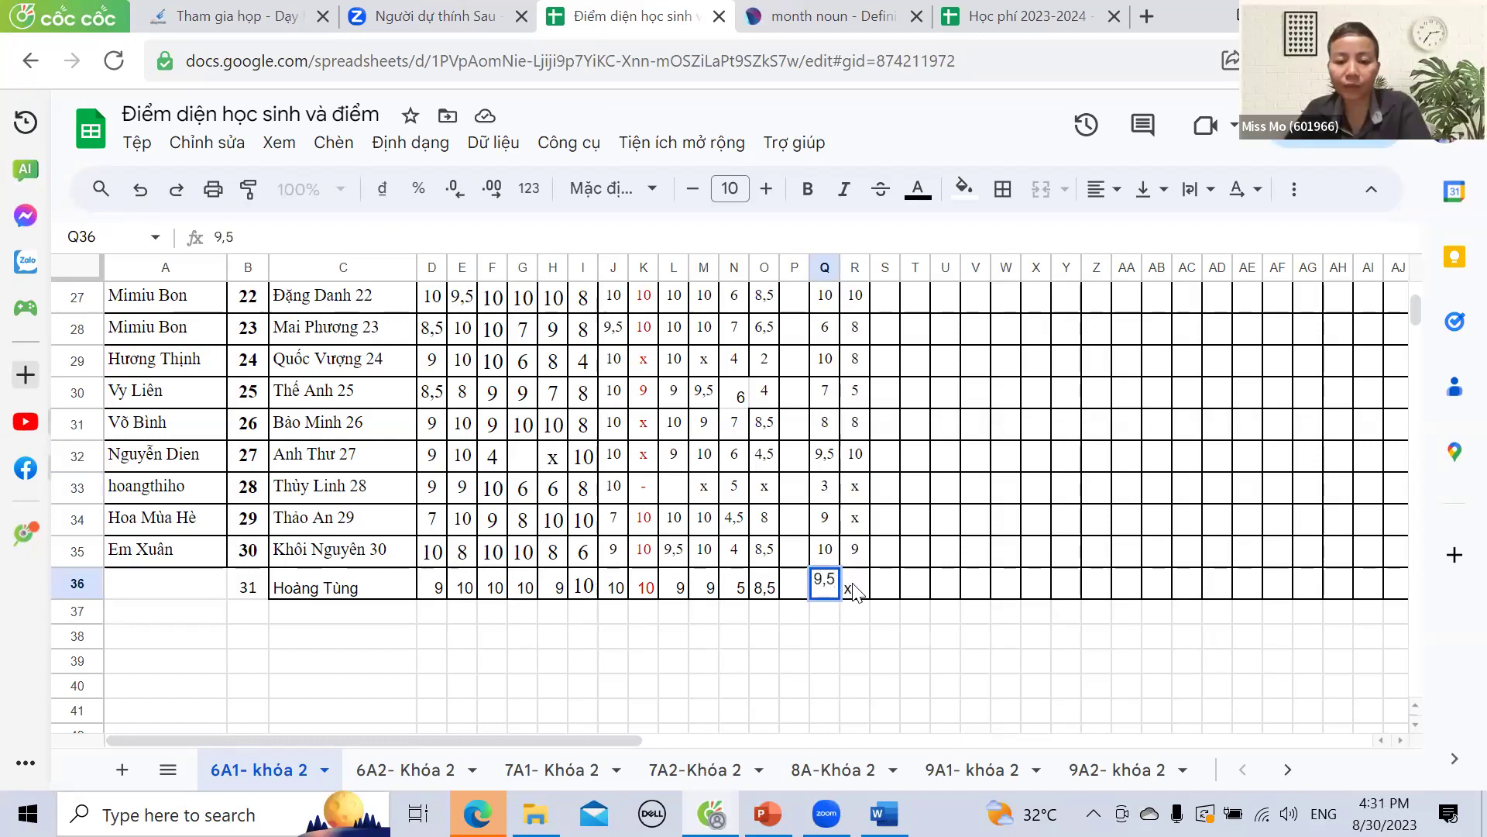
{"action": "left_click", "coordinate": [854, 590]}
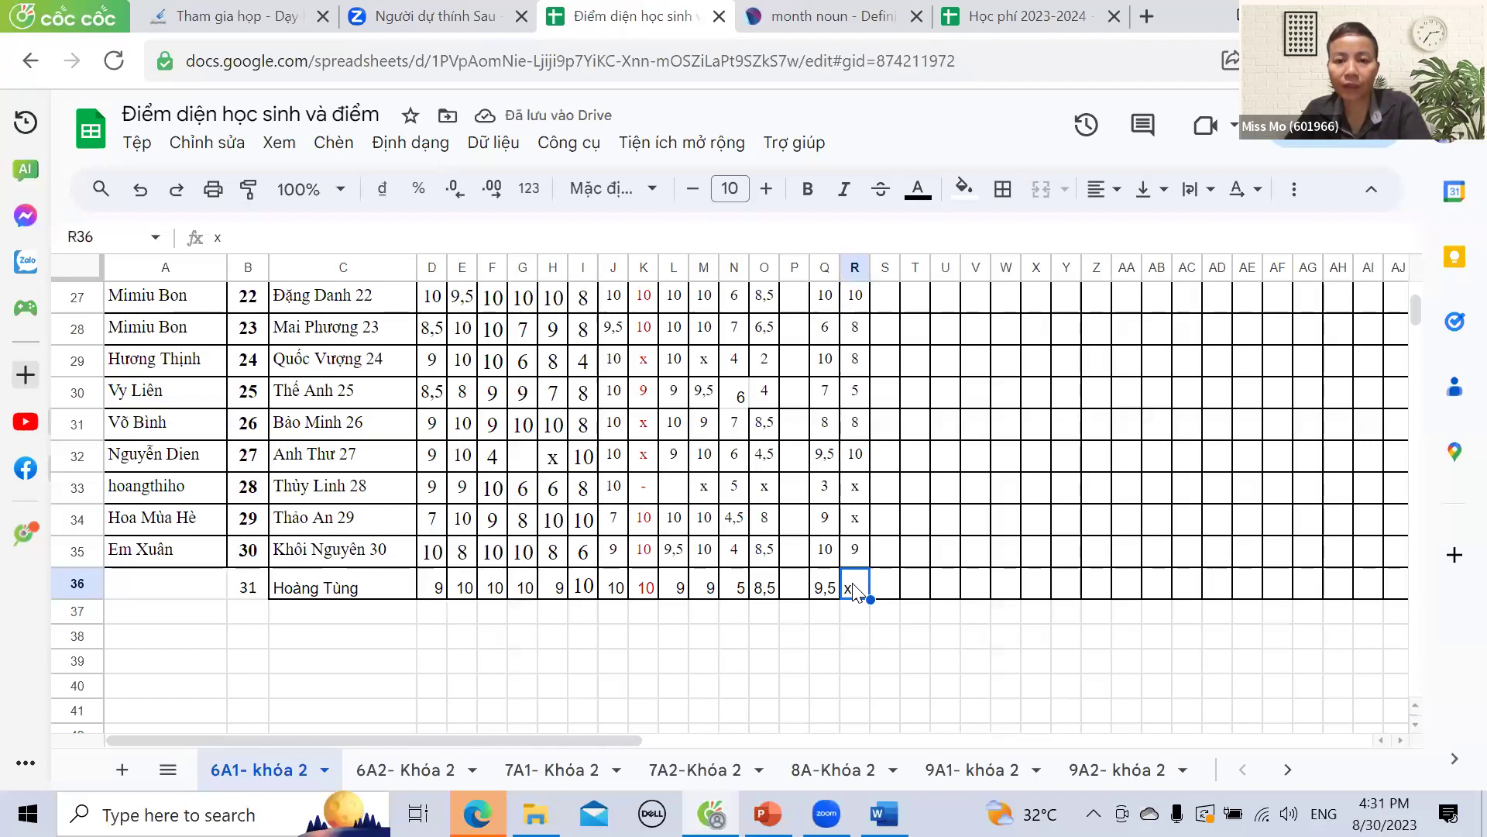
{"action": "type", "text": "9"}
{"action": "key", "text": "Tab"}
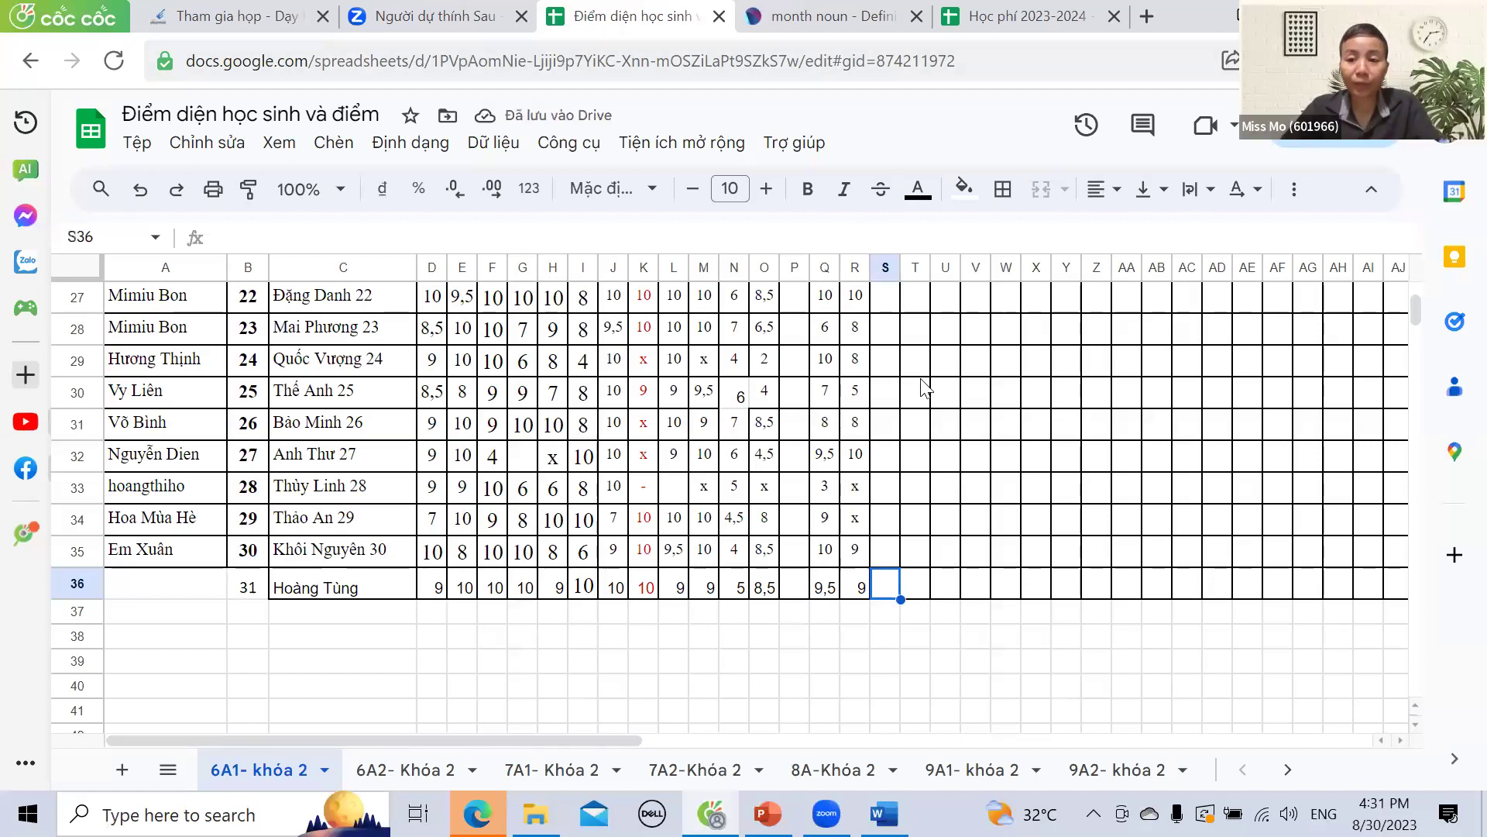
{"action": "left_click", "coordinate": [939, 433]}
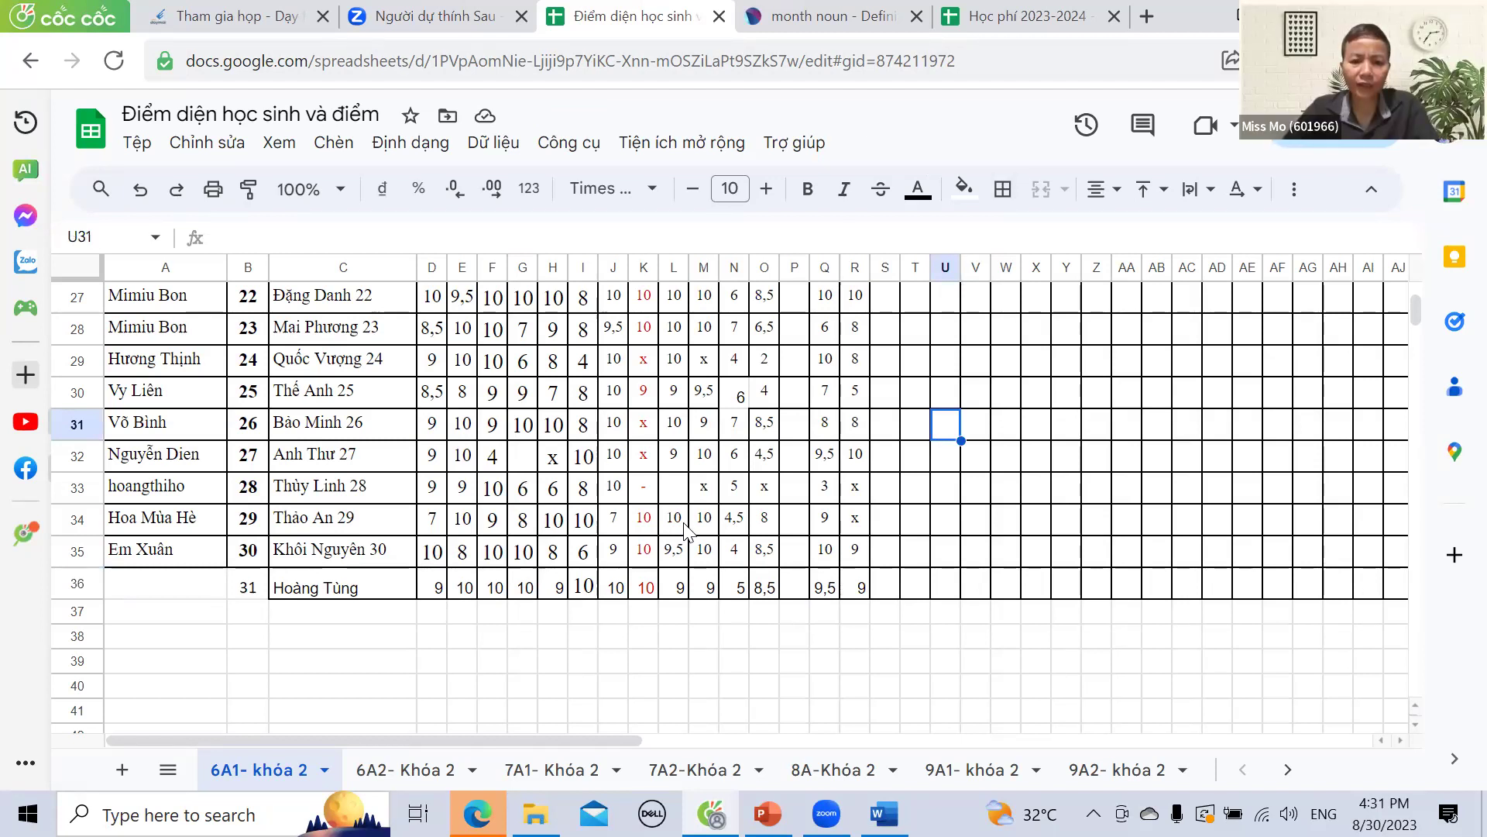
- Look over the class's score list and examine row 33's entries from column K through column O
{"action": "scroll", "coordinate": [685, 530], "scroll_direction": "up", "scroll_amount": 8}
{"action": "scroll", "coordinate": [685, 529], "scroll_direction": "down", "scroll_amount": 3}
{"action": "scroll", "coordinate": [684, 534], "scroll_direction": "up", "scroll_amount": 4}
{"action": "scroll", "coordinate": [683, 543], "scroll_direction": "down", "scroll_amount": 3}
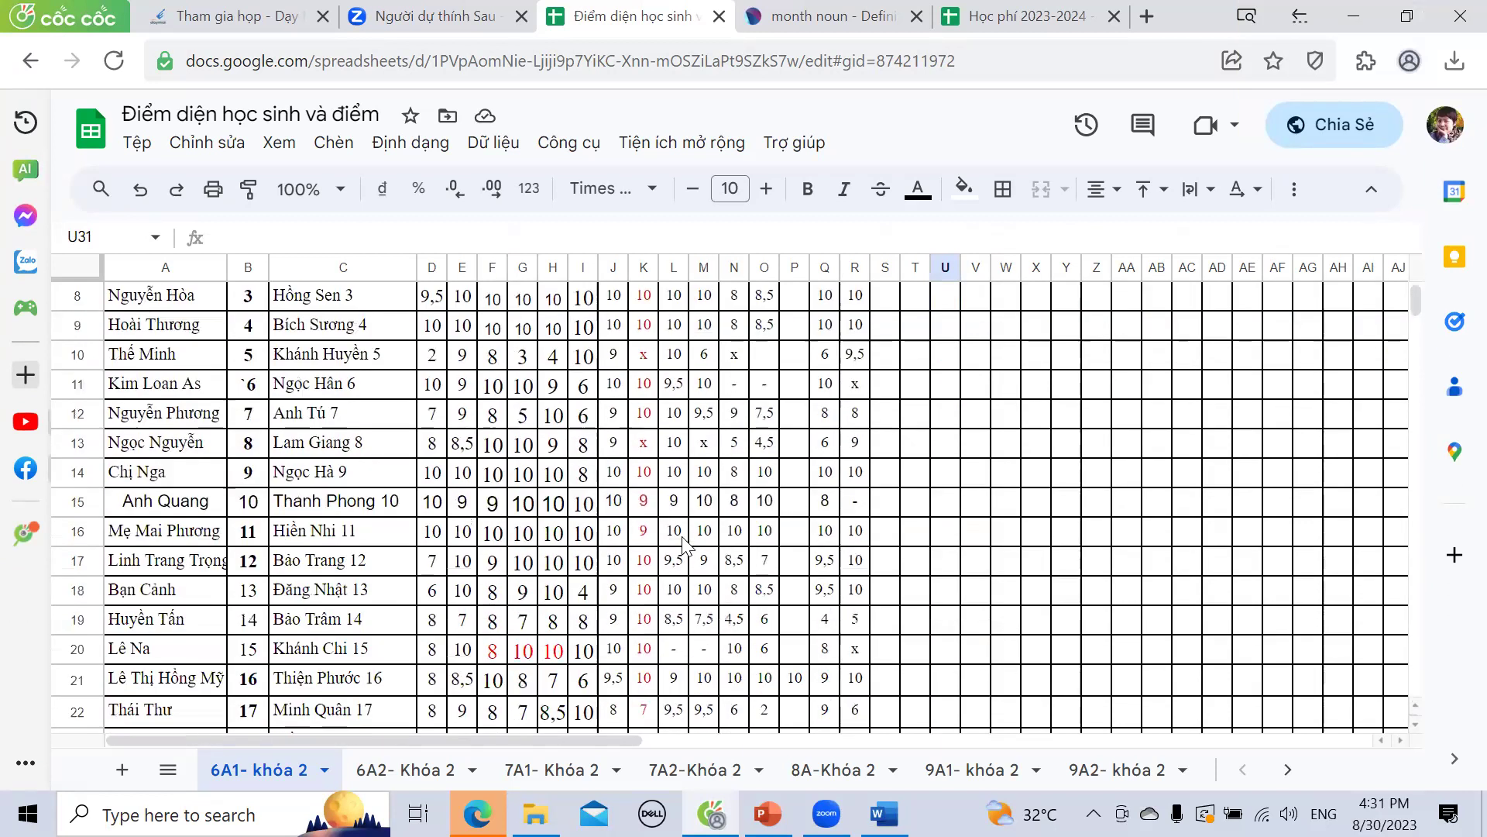
{"action": "scroll", "coordinate": [682, 545], "scroll_direction": "down", "scroll_amount": 6}
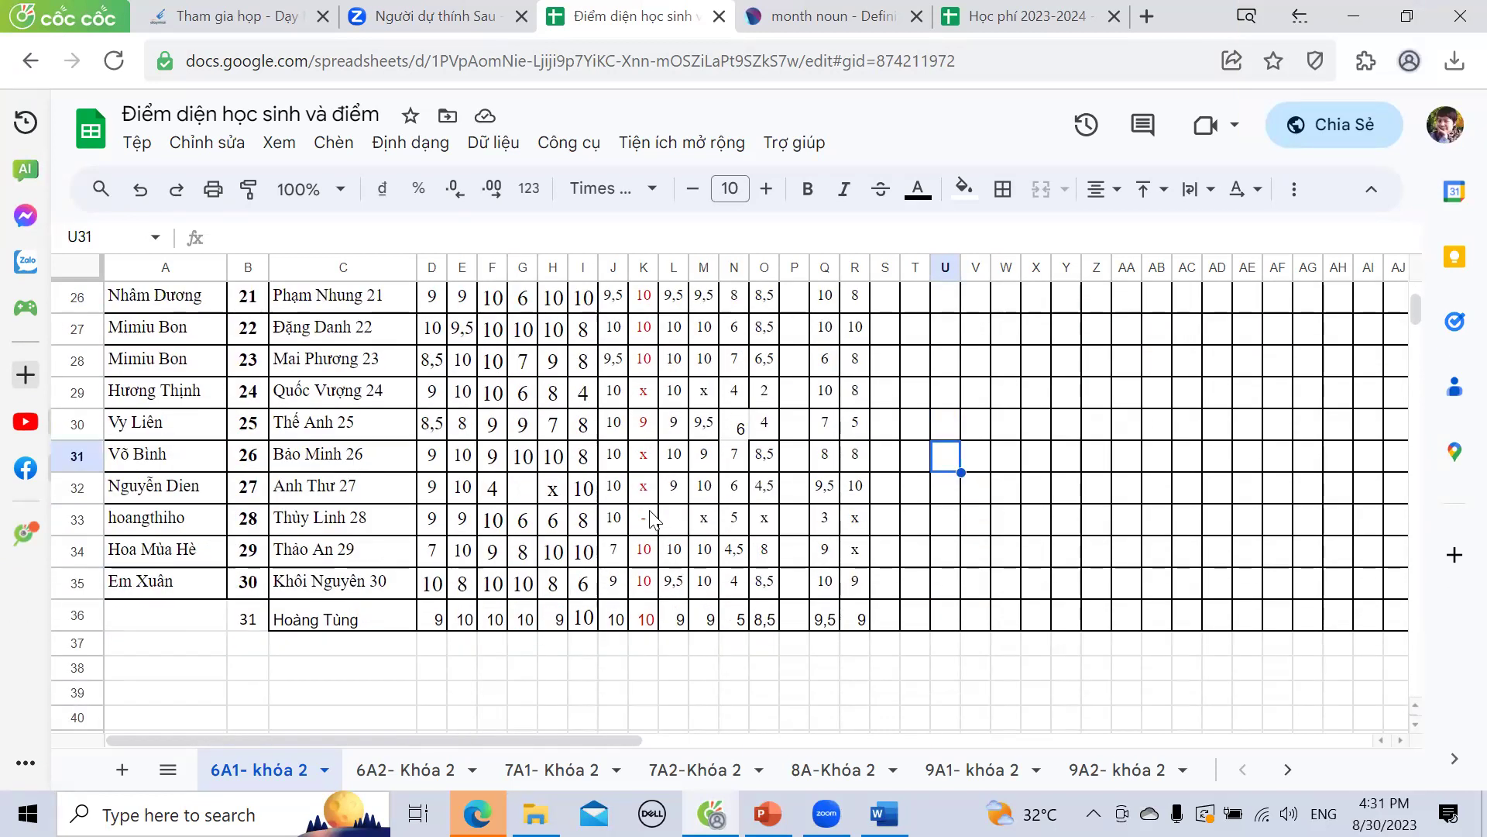
{"action": "left_click", "coordinate": [651, 519]}
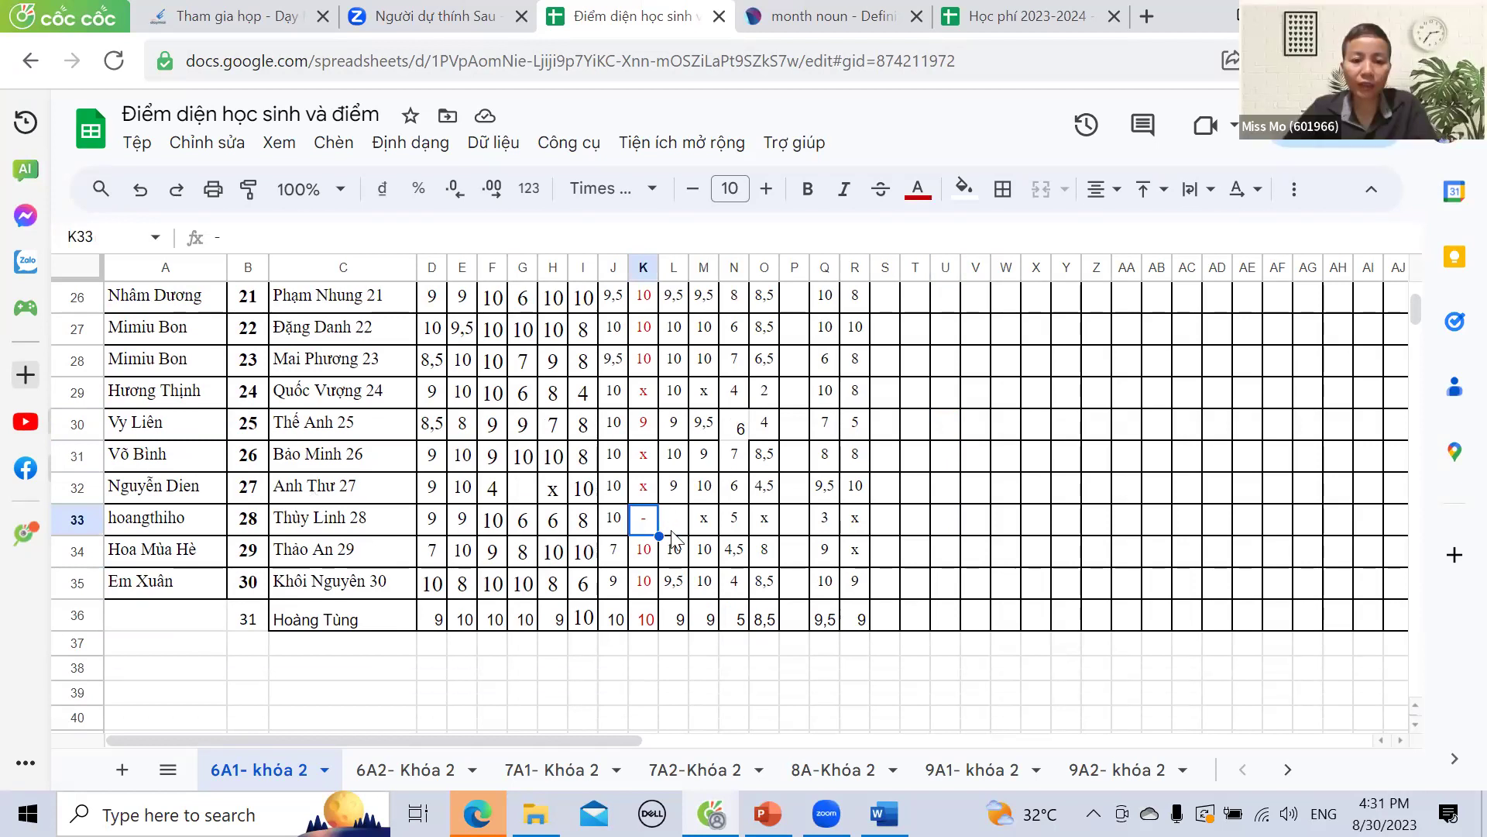
{"action": "left_click", "coordinate": [705, 520]}
{"action": "key", "text": "Right"}
{"action": "key", "text": "Right"}
{"action": "key", "text": "Right"}
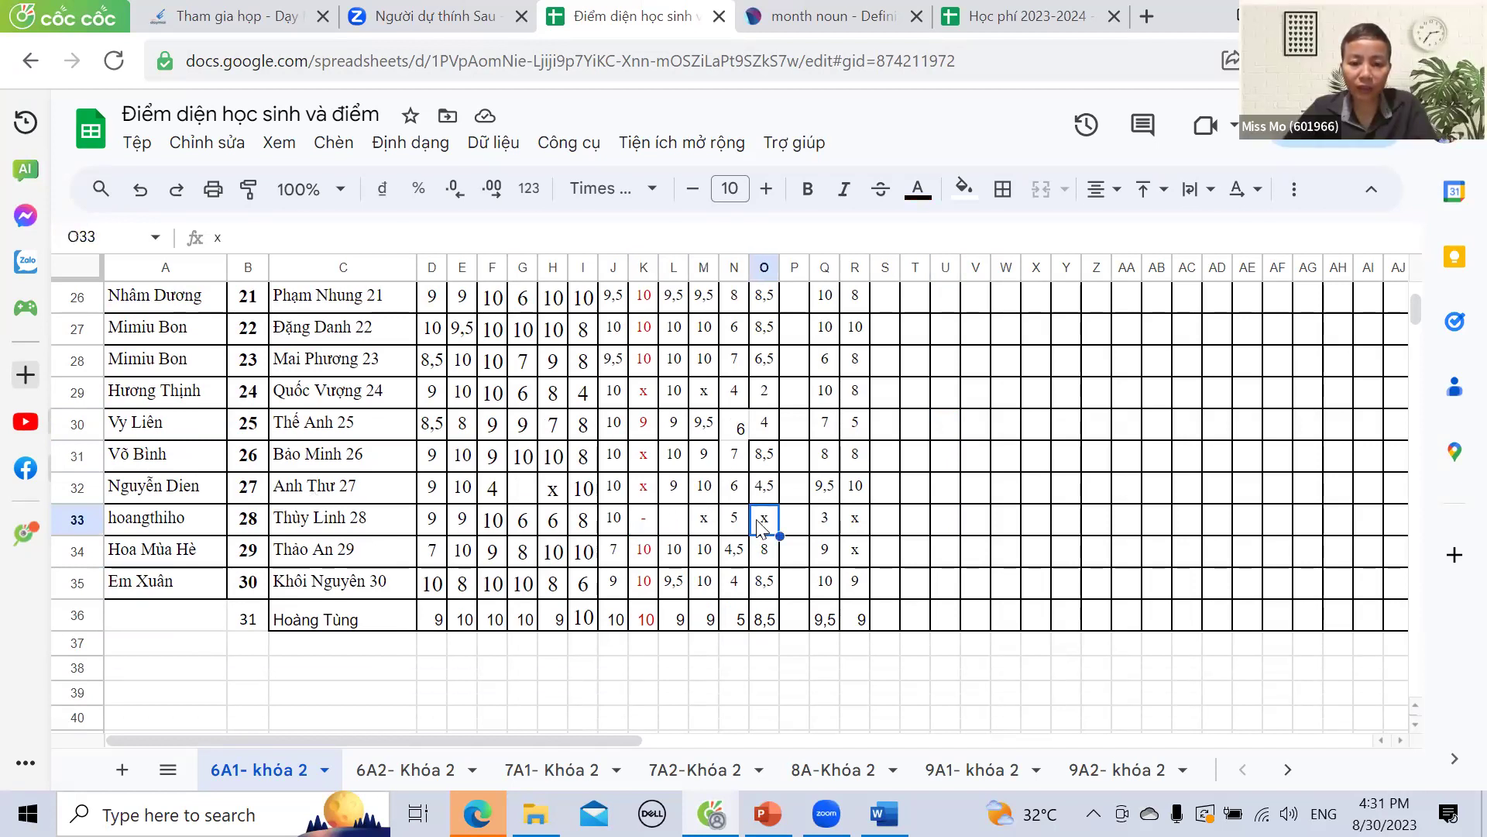
{"action": "left_click", "coordinate": [713, 533]}
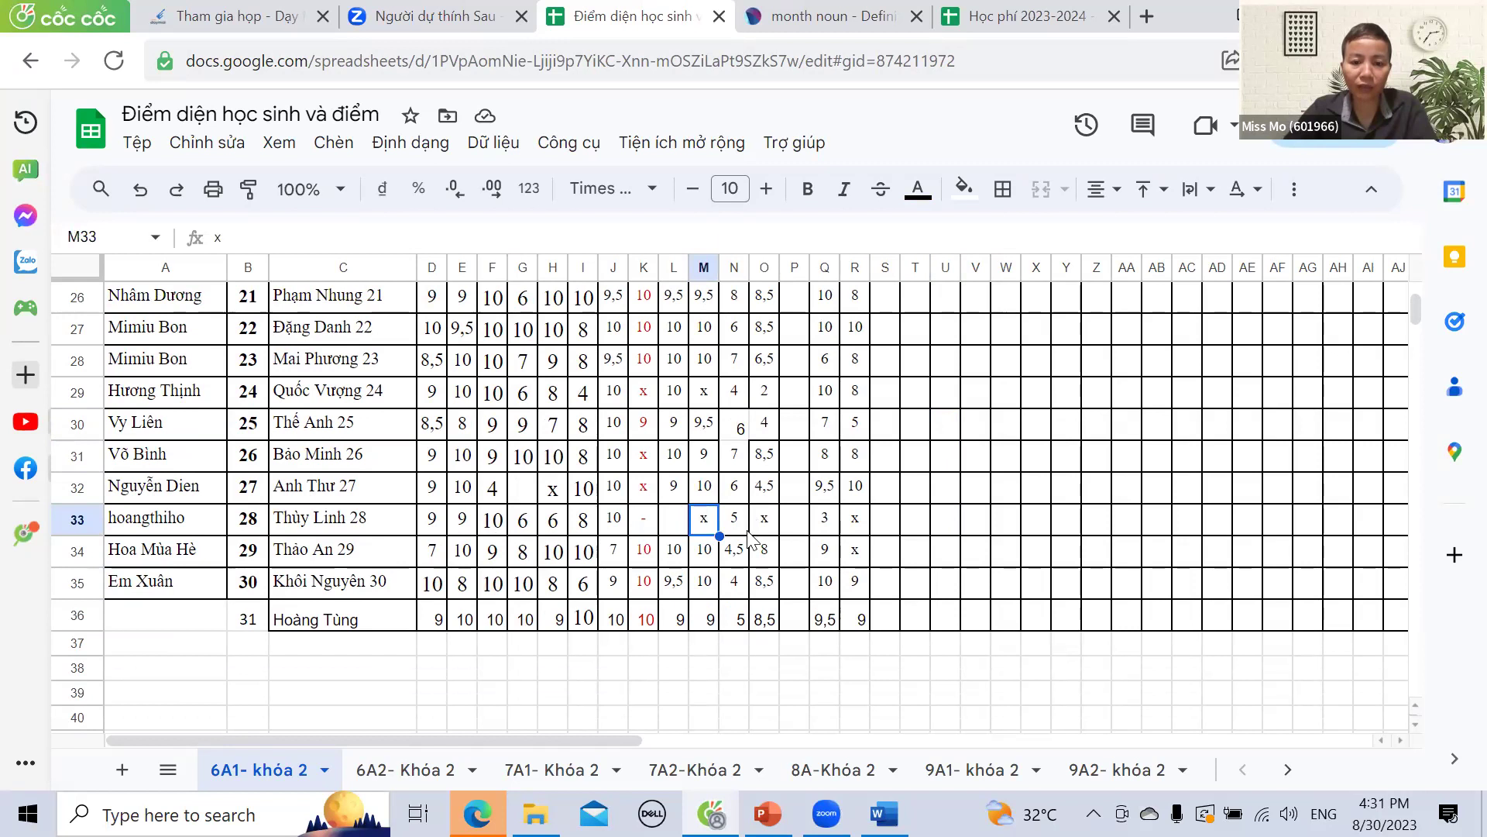
{"action": "key", "text": "Right"}
{"action": "key", "text": "Right"}
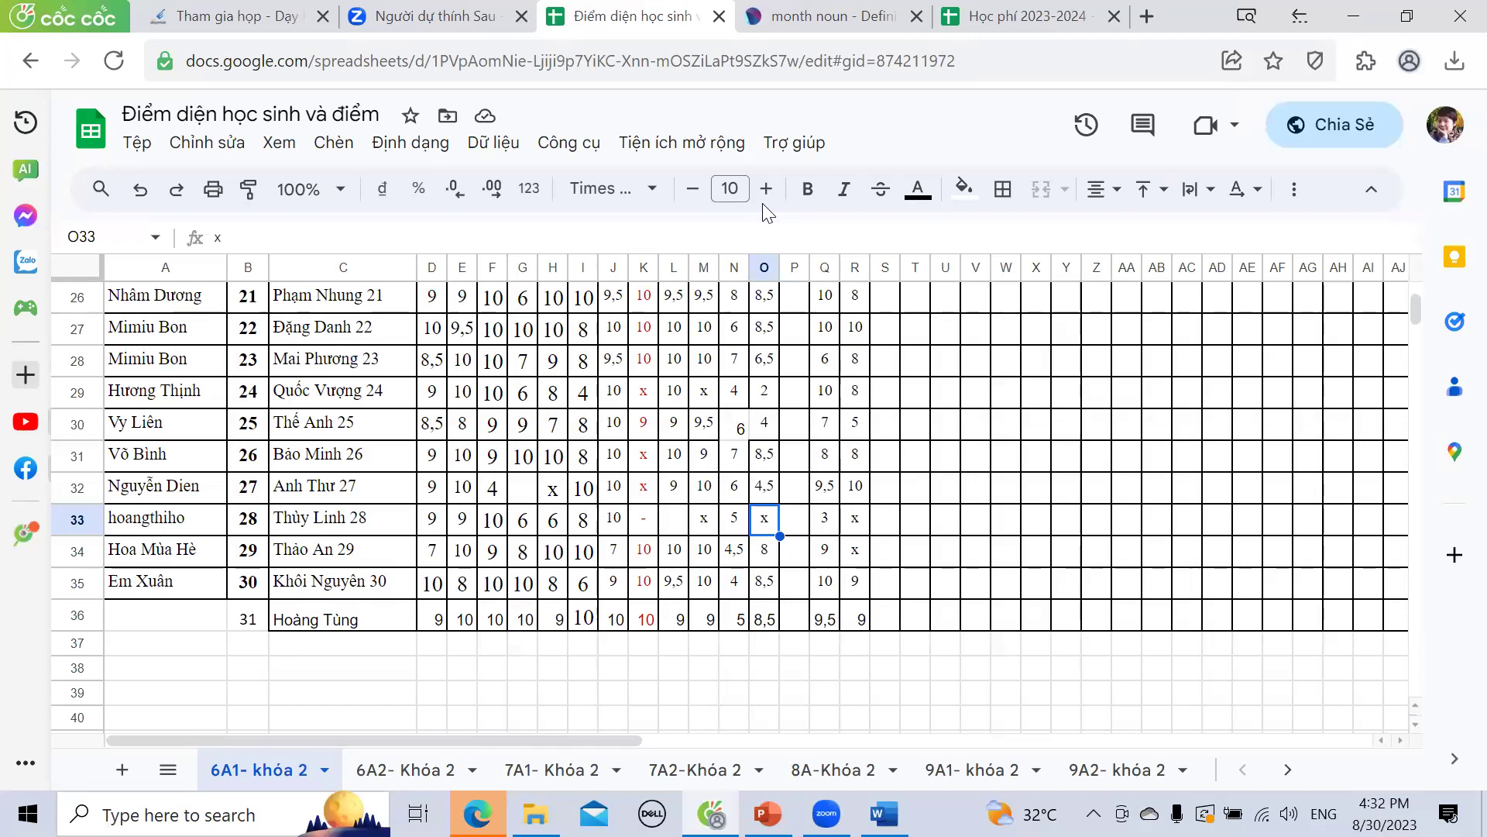
- Match row 33's entries to the lesson headings, starting at K33, and check its missing scores through R33
{"action": "left_click", "coordinate": [644, 527]}
{"action": "scroll", "coordinate": [644, 527], "scroll_direction": "up", "scroll_amount": 8}
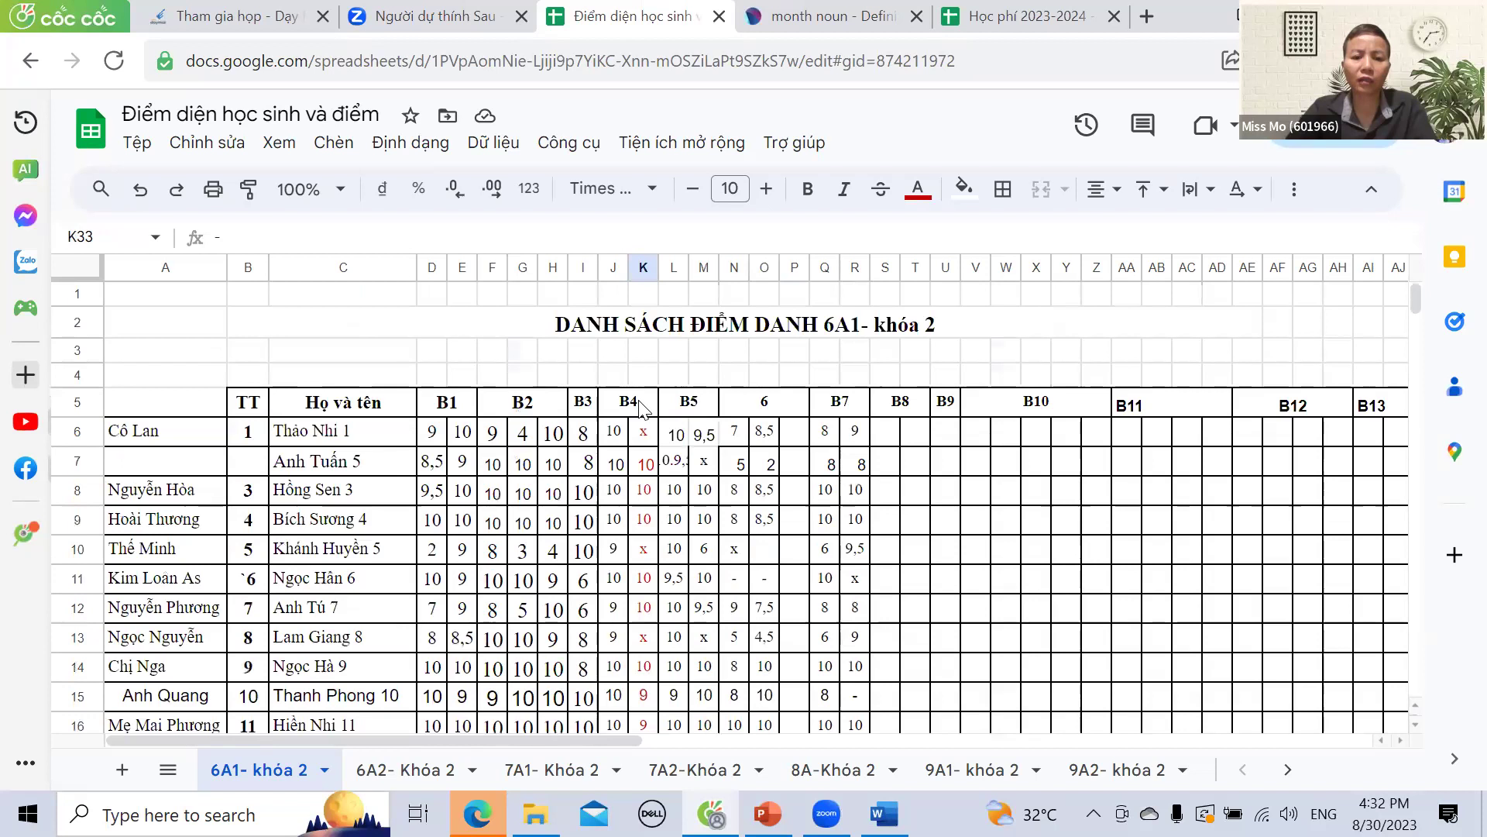
{"action": "scroll", "coordinate": [643, 480], "scroll_direction": "down", "scroll_amount": 9}
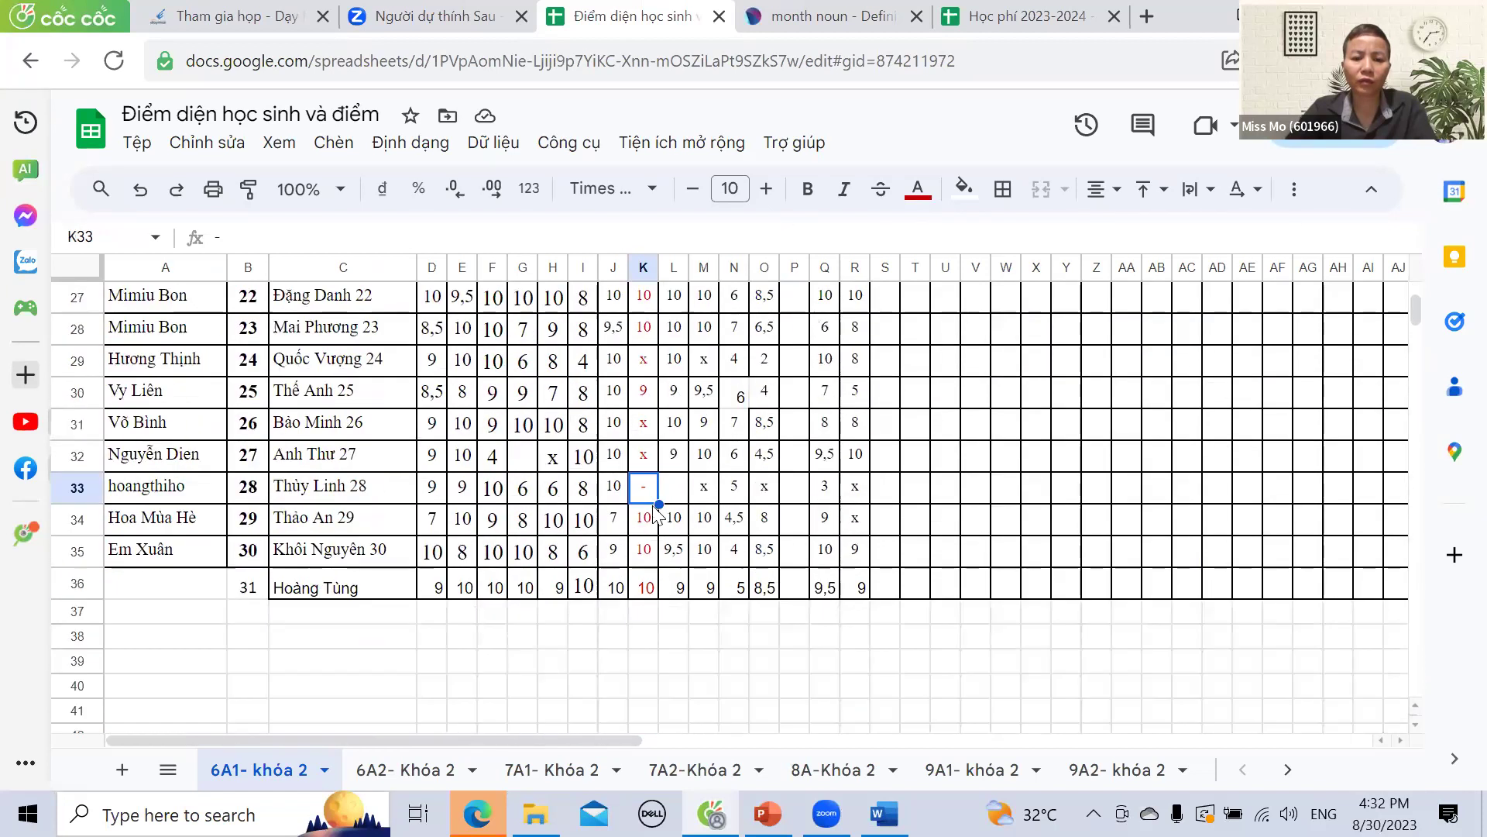
{"action": "scroll", "coordinate": [647, 496], "scroll_direction": "up", "scroll_amount": 1}
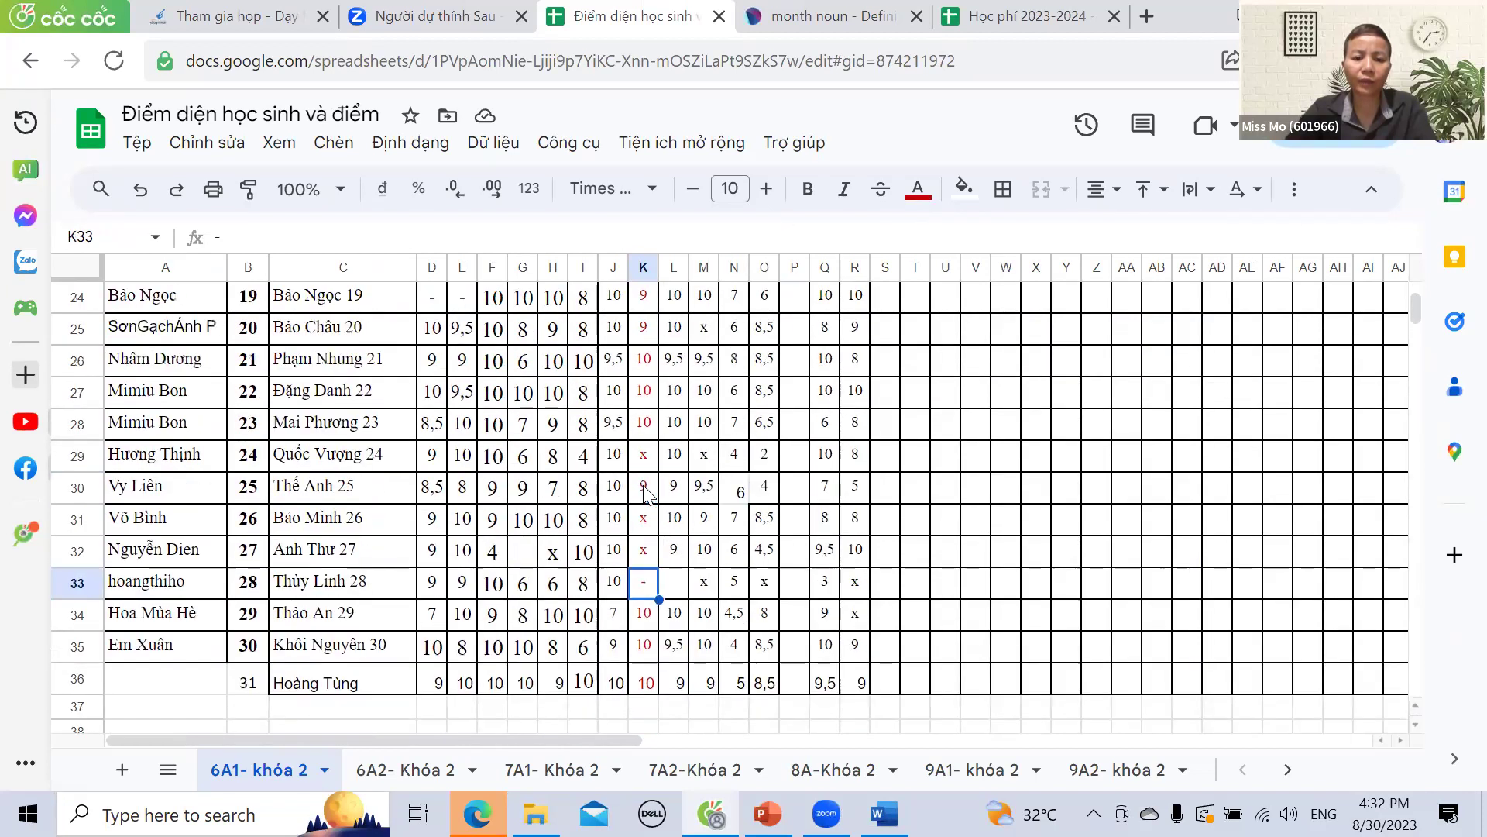
{"action": "scroll", "coordinate": [647, 496], "scroll_direction": "up", "scroll_amount": 8}
{"action": "scroll", "coordinate": [647, 496], "scroll_direction": "down", "scroll_amount": 1}
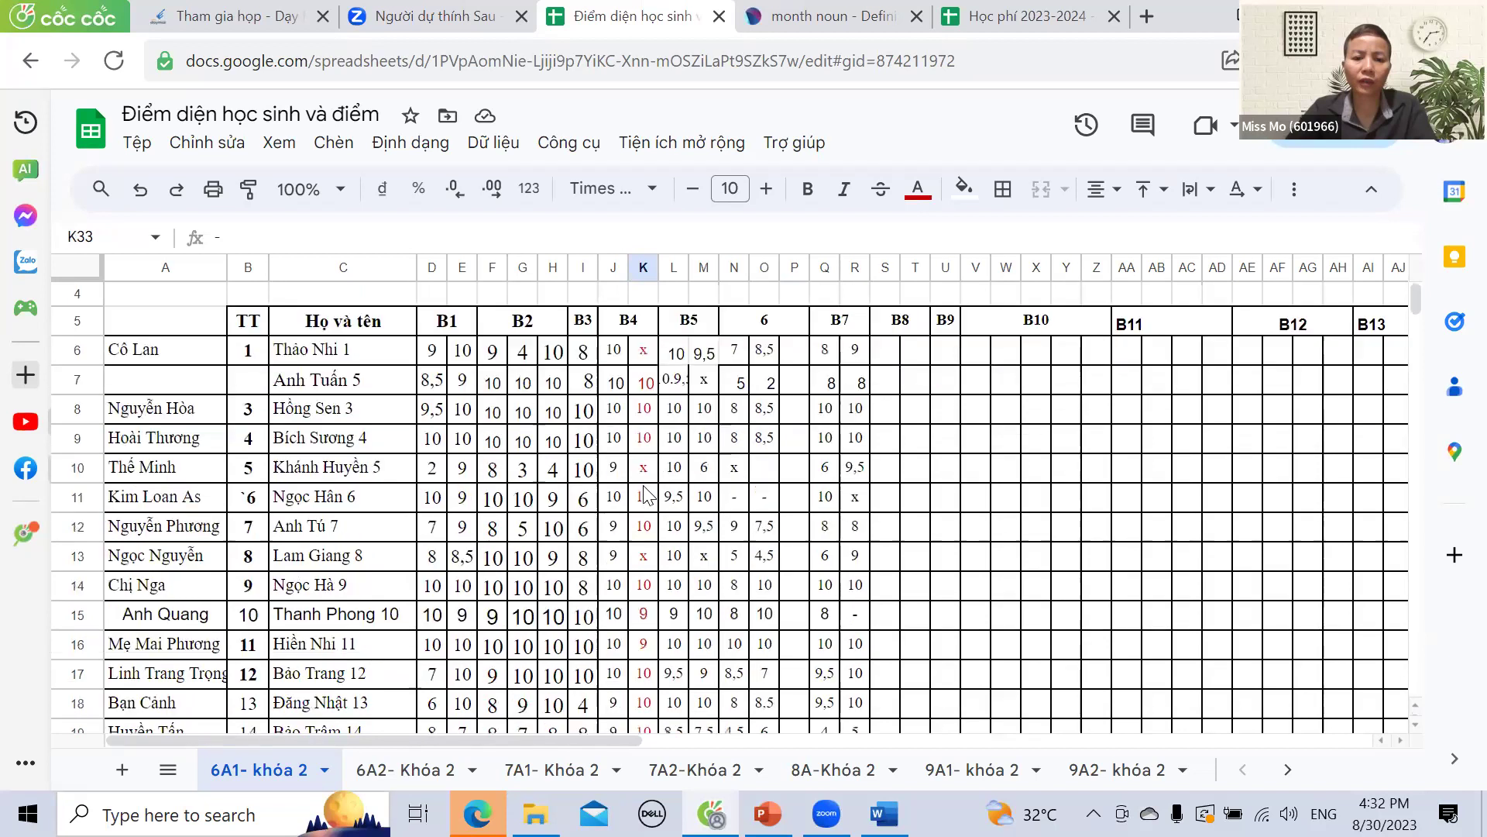
{"action": "scroll", "coordinate": [647, 495], "scroll_direction": "down", "scroll_amount": 6}
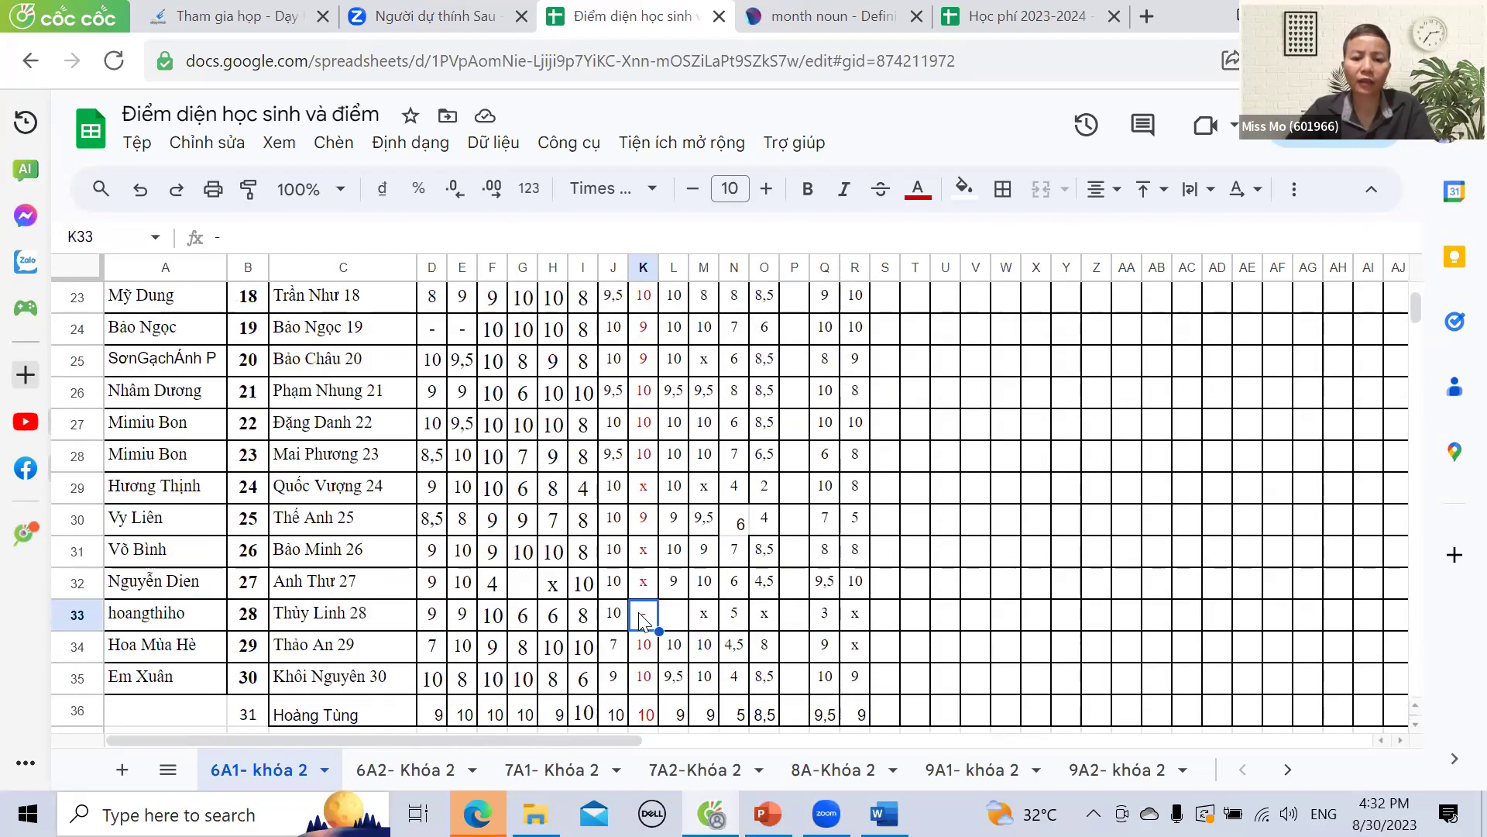
{"action": "scroll", "coordinate": [645, 619], "scroll_direction": "up", "scroll_amount": 7}
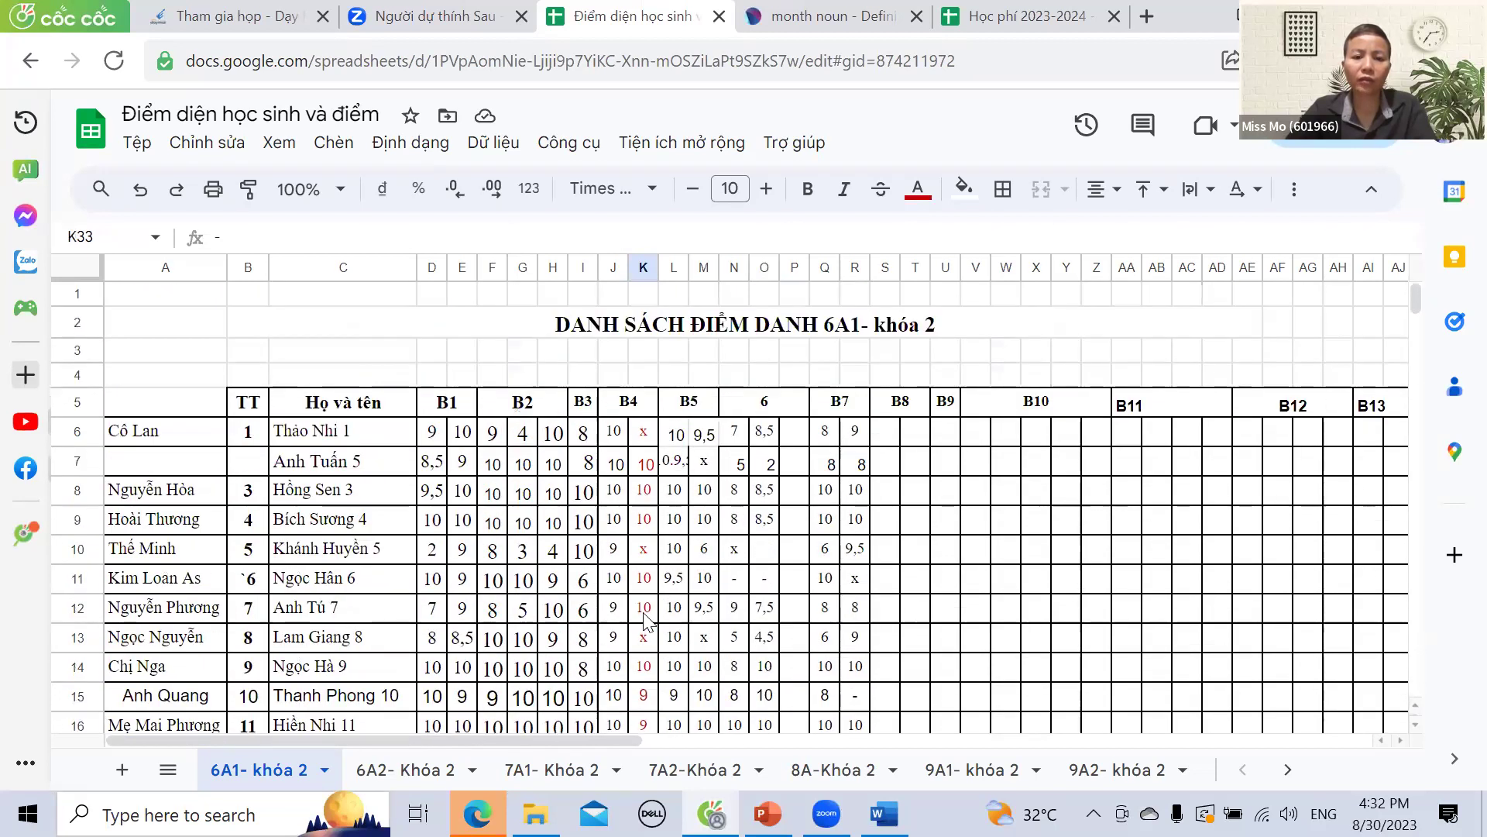
{"action": "scroll", "coordinate": [647, 619], "scroll_direction": "down", "scroll_amount": 9}
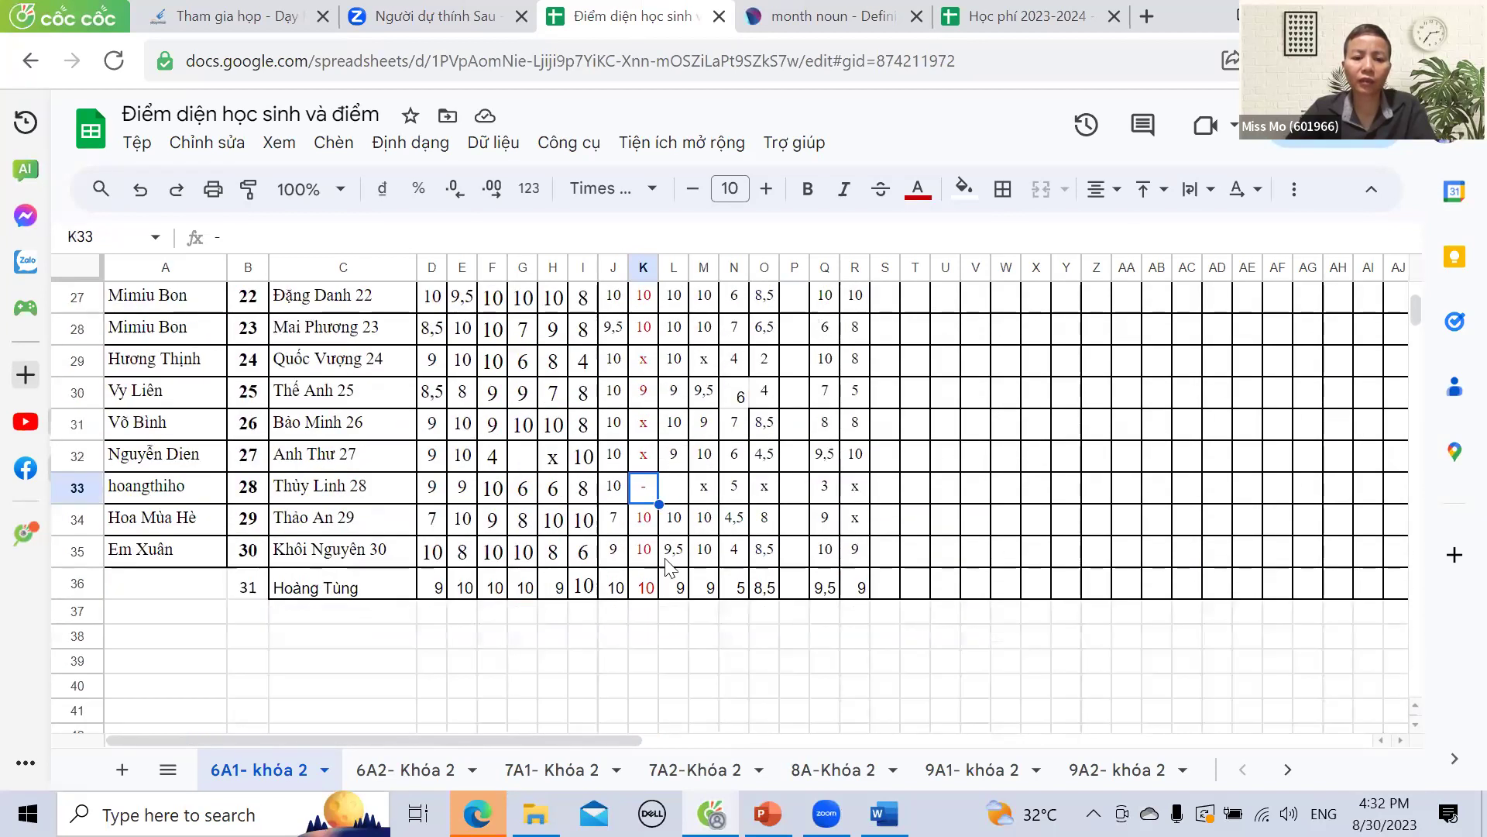
{"action": "left_click_drag", "start_coordinate": [690, 489], "coordinate": [711, 490]}
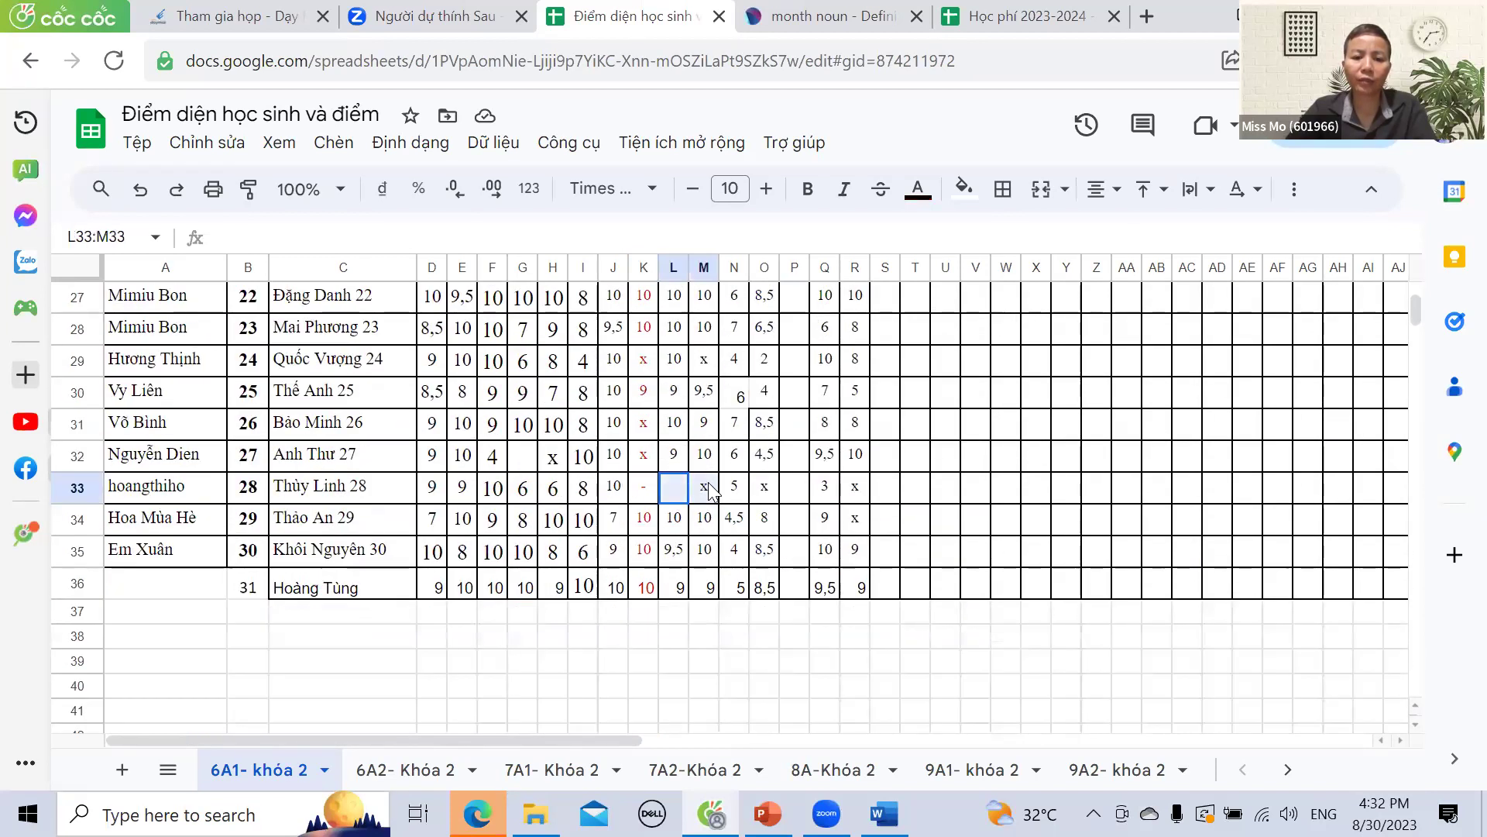
{"action": "left_click", "coordinate": [767, 492]}
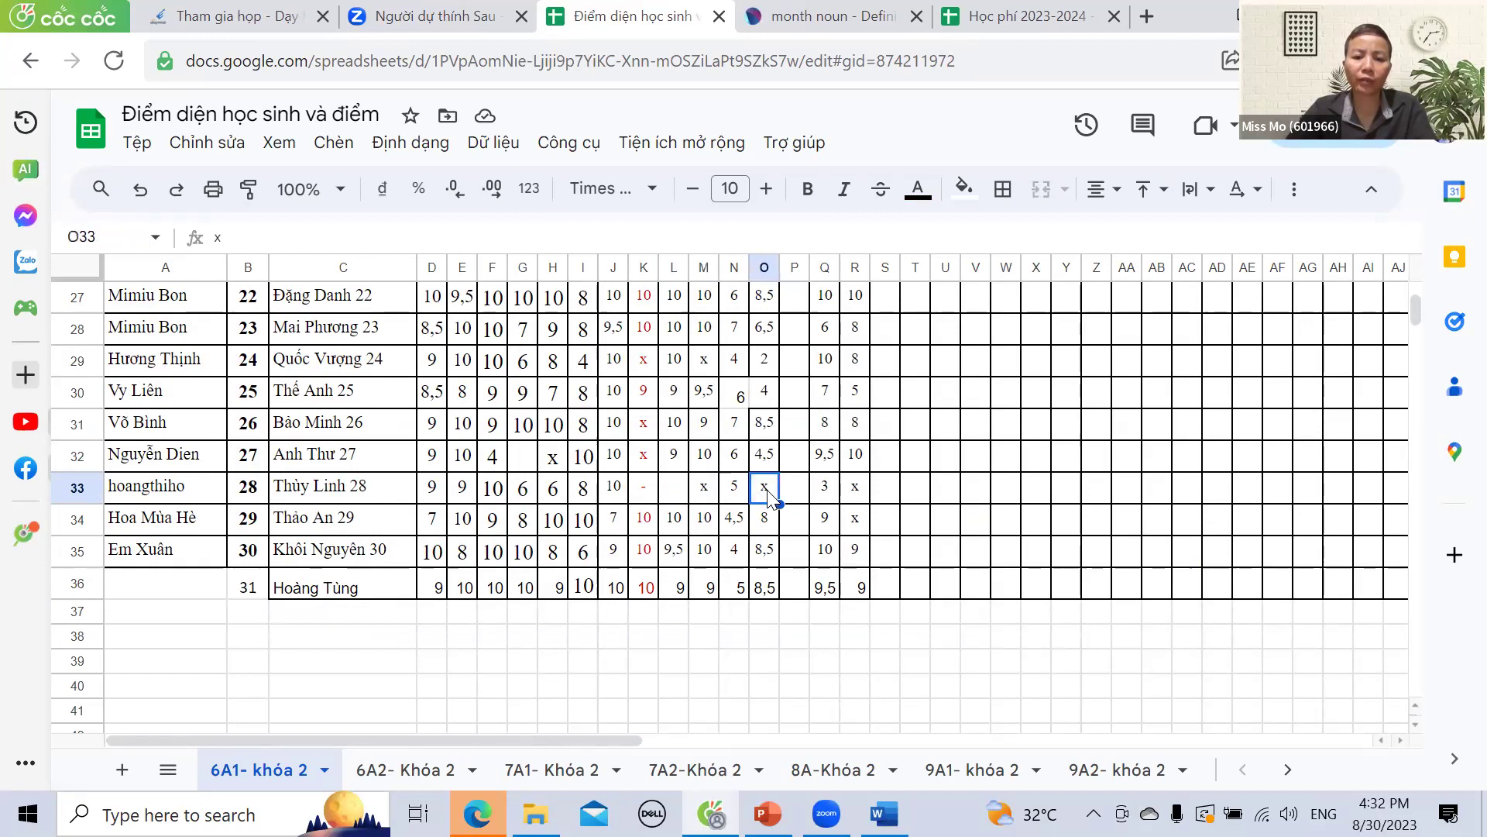
{"action": "left_click", "coordinate": [797, 498]}
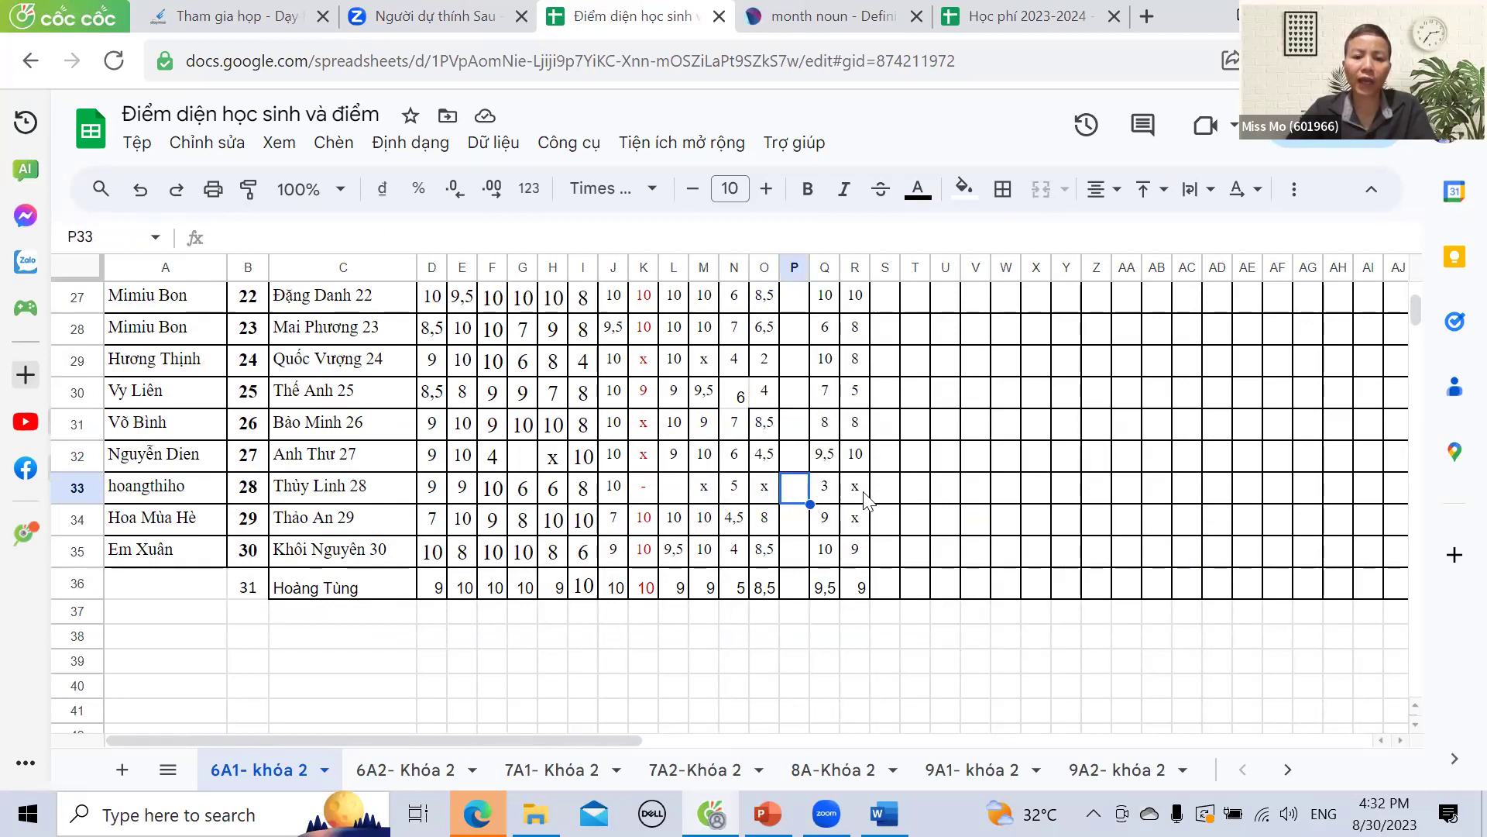
{"action": "left_click", "coordinate": [858, 495]}
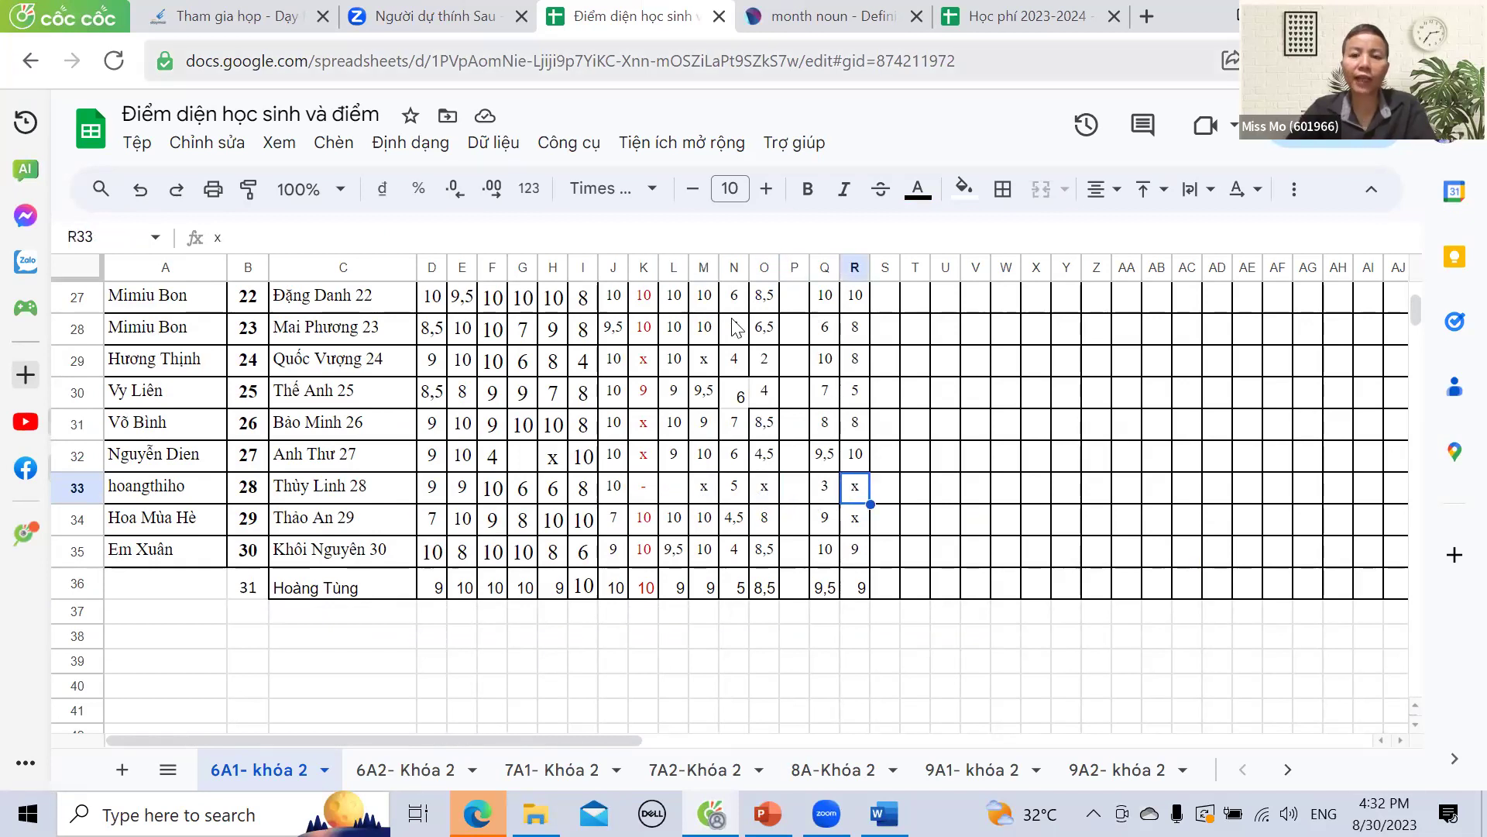